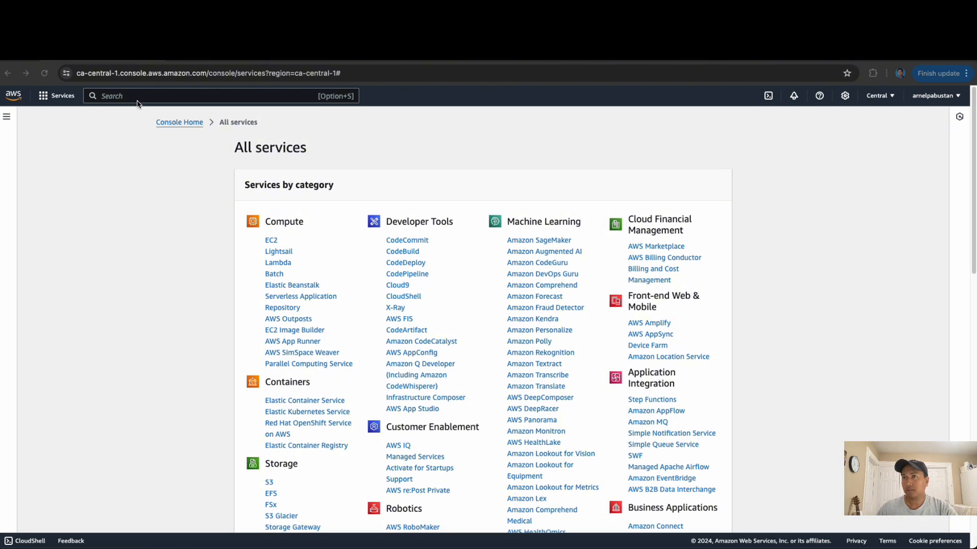
Step: Open the VPC service, check the selected region in the region list, and list the account's VPCs
click(54, 97)
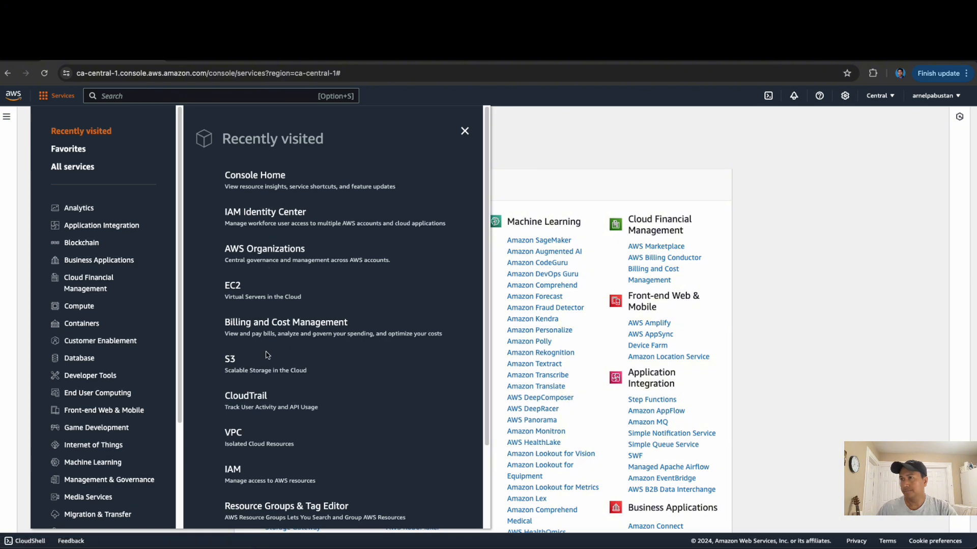
click(235, 433)
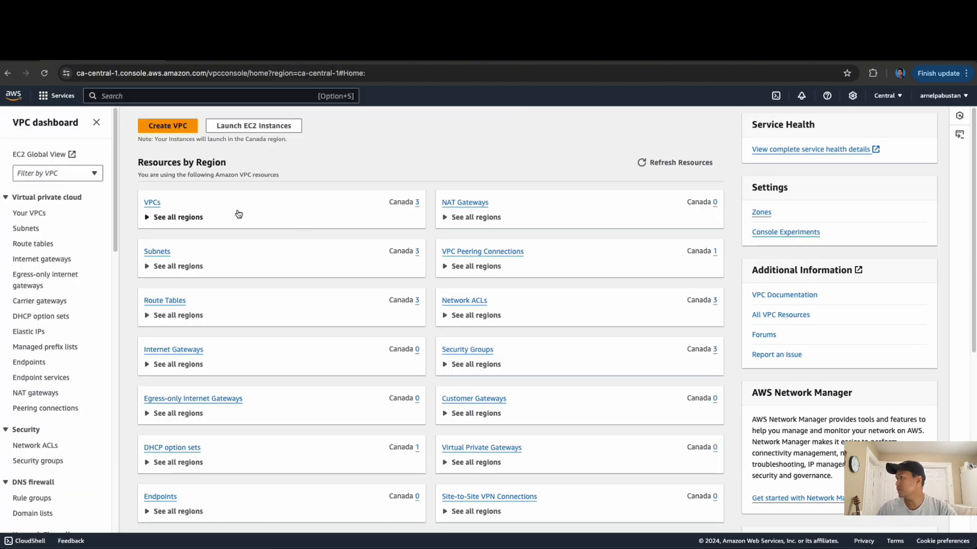
click(883, 97)
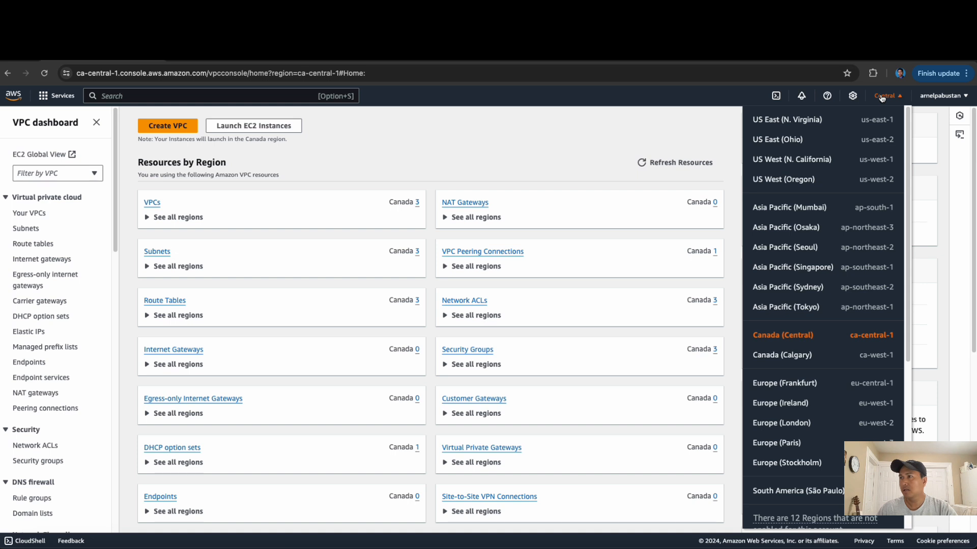
click(883, 97)
click(152, 203)
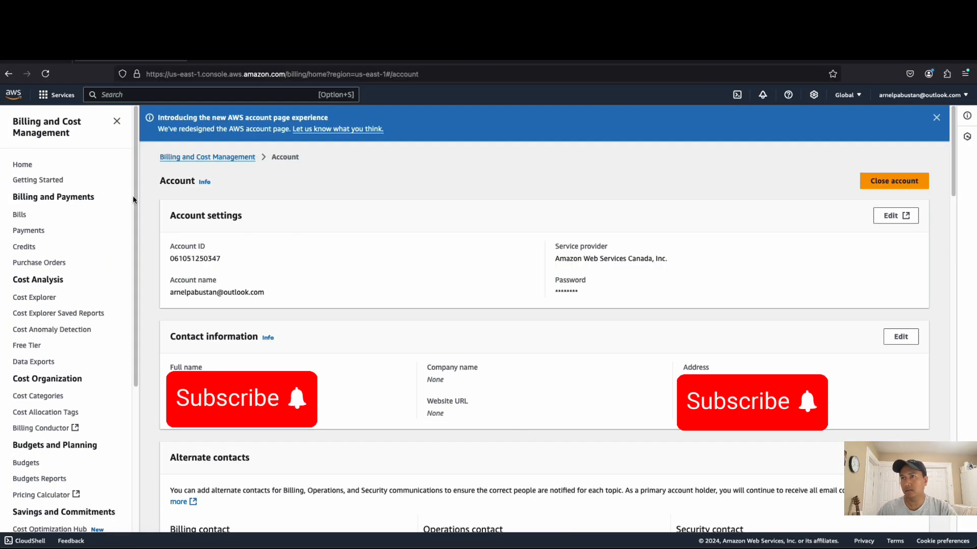
click(21, 164)
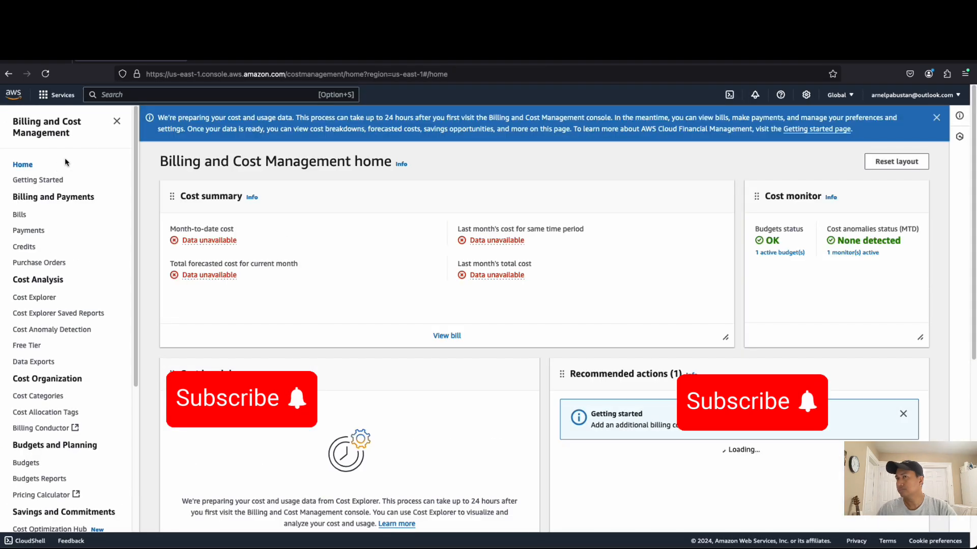
click(837, 94)
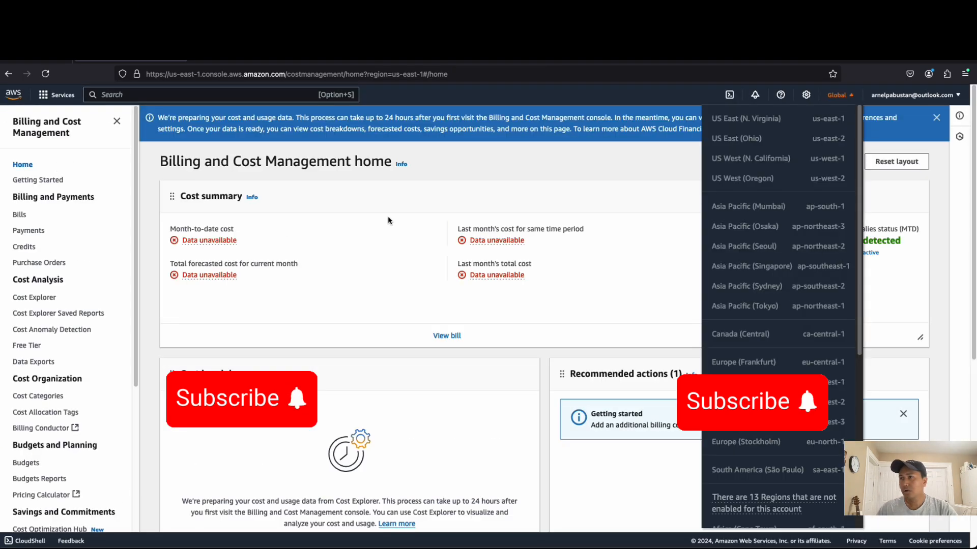
click(44, 96)
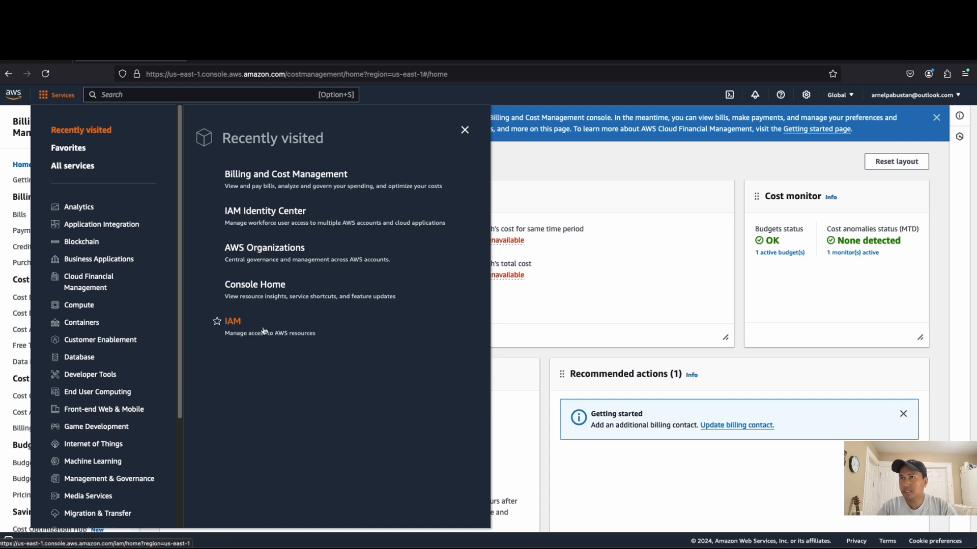
Step: Search for the VPC service and open it, switch the region to Canada (Central), and list the account's VPCs
click(201, 93)
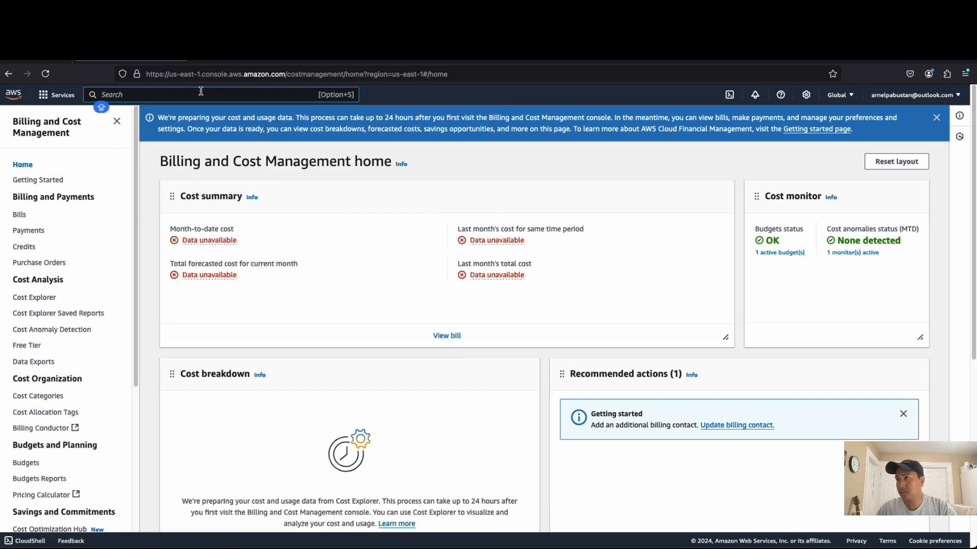
text(VPC)
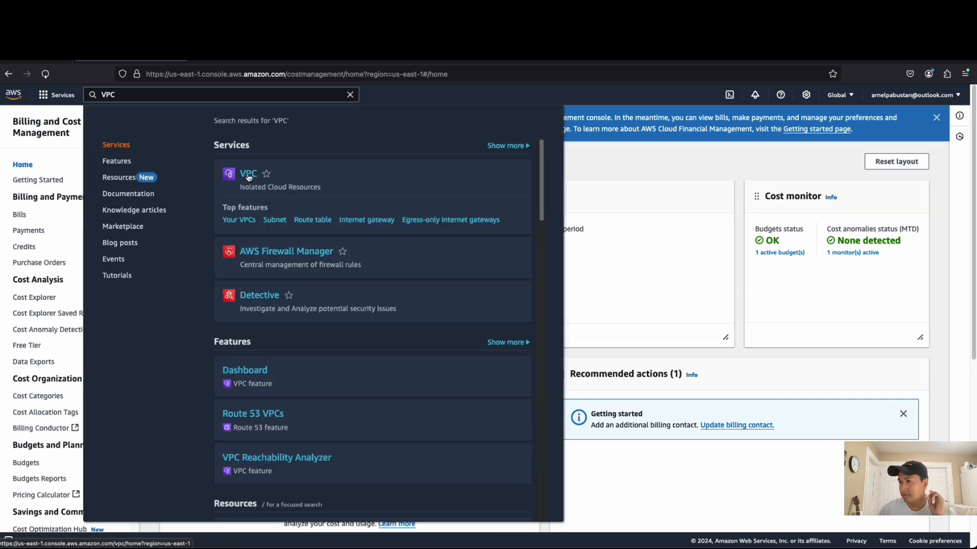
click(250, 176)
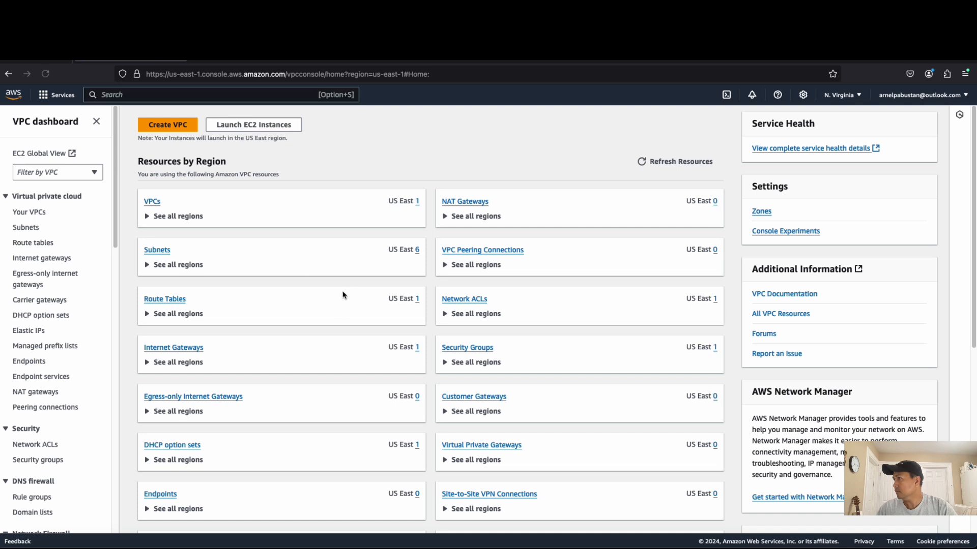
click(839, 96)
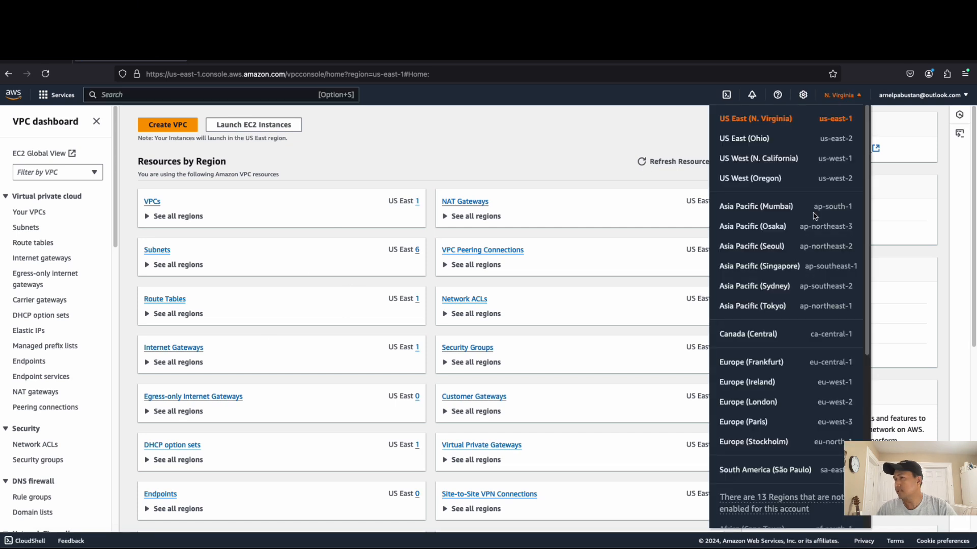
click(801, 340)
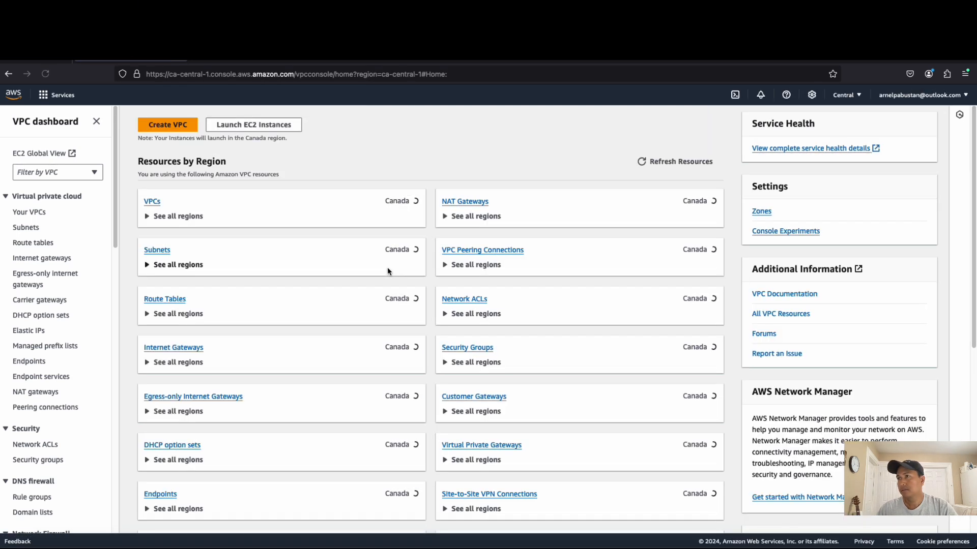
click(152, 201)
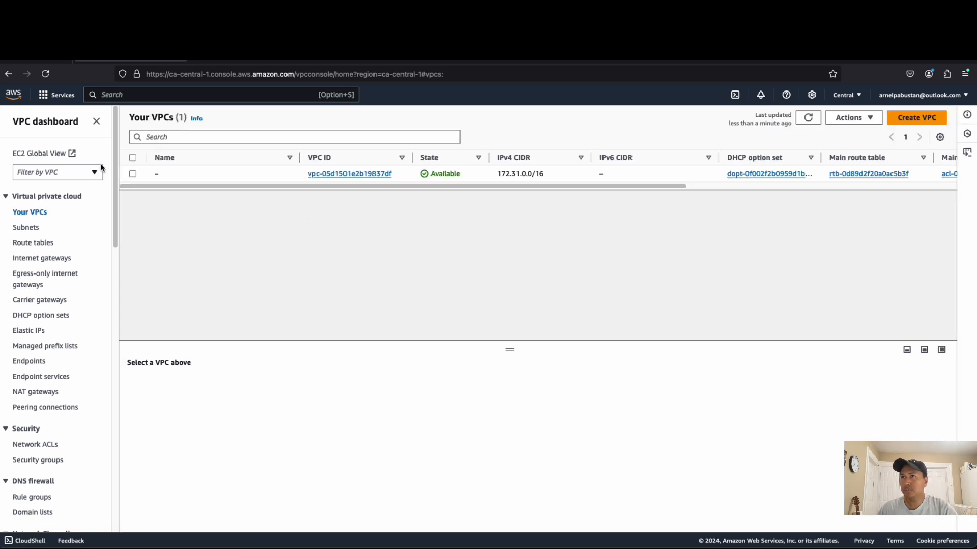
Step: Open the AWS Organizations service from the VPC list in this account
click(61, 98)
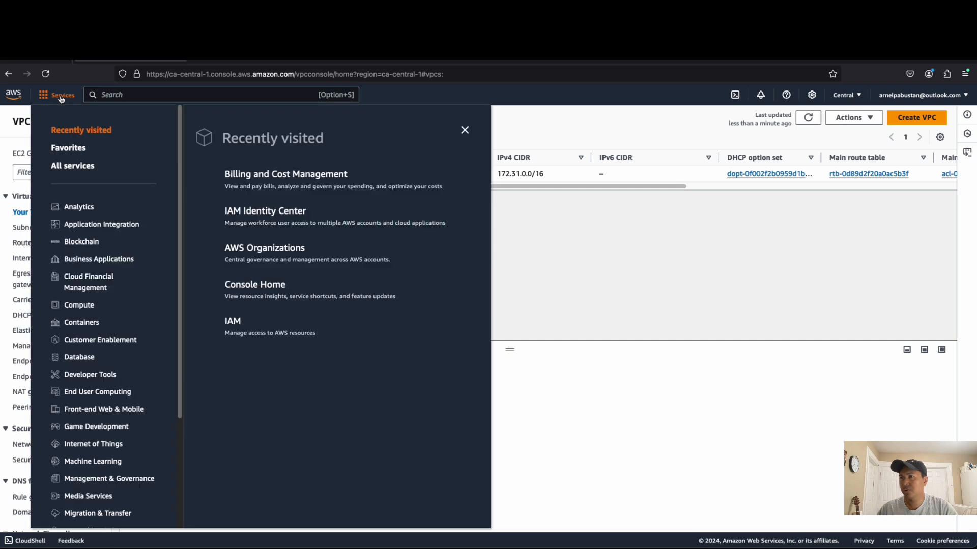
click(264, 249)
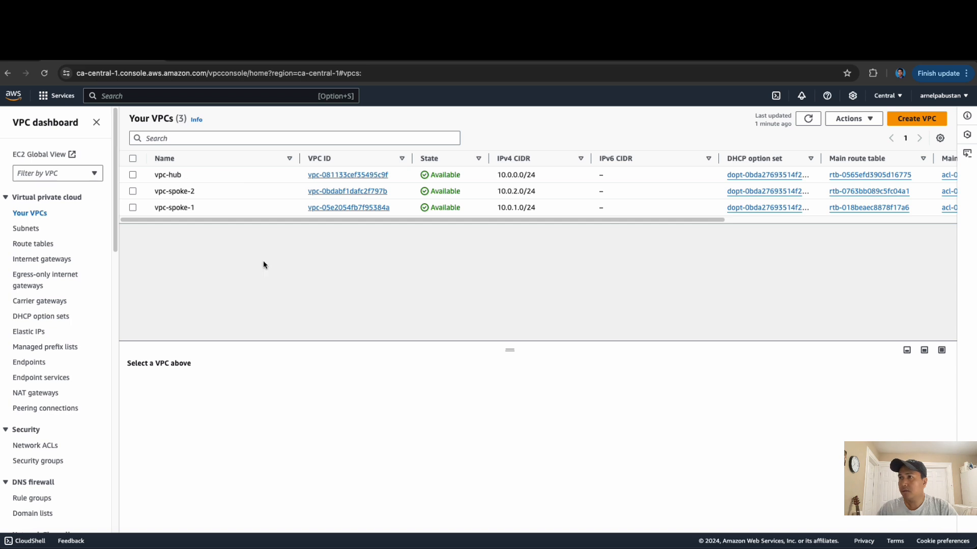
Step: Open AWS Organizations in the management account and expand the Infrastructure and Security units to examine their member accounts
click(59, 99)
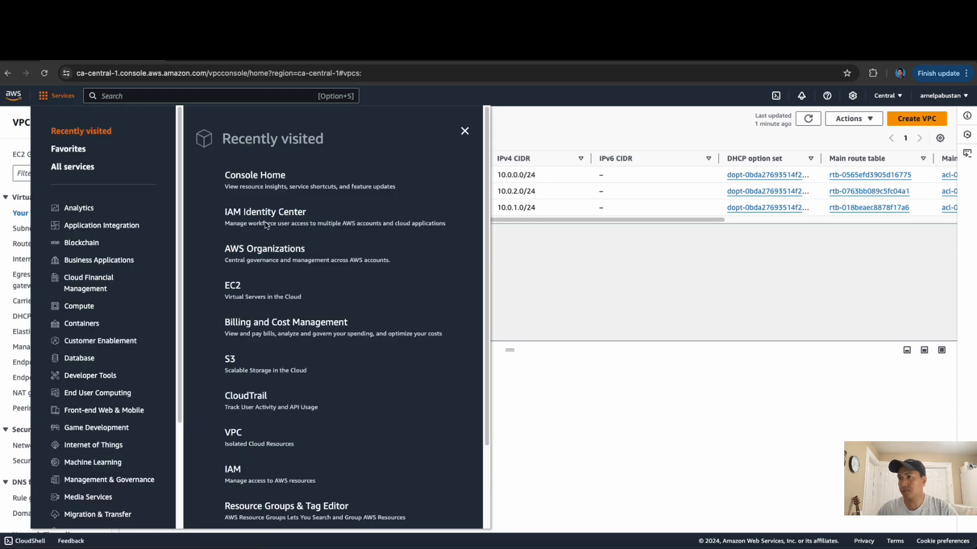
click(269, 252)
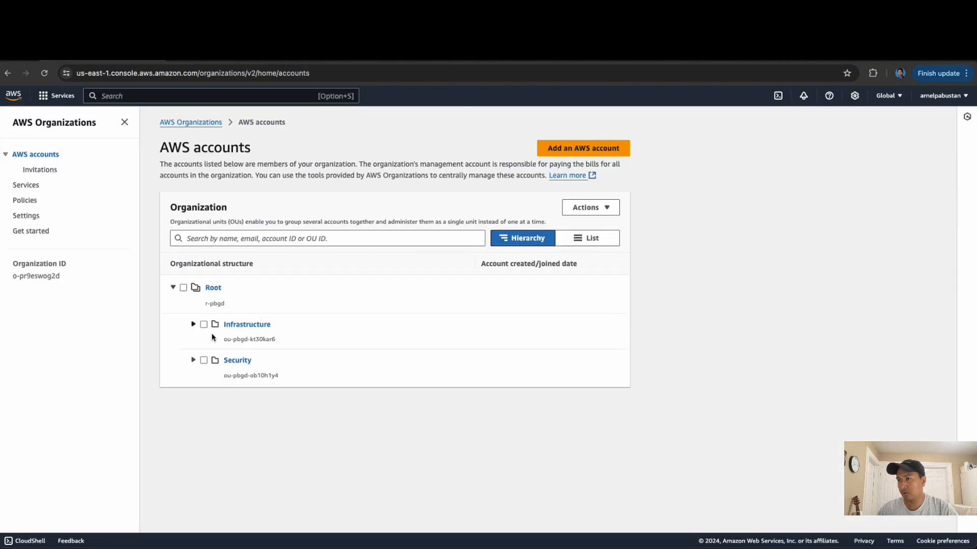
click(193, 325)
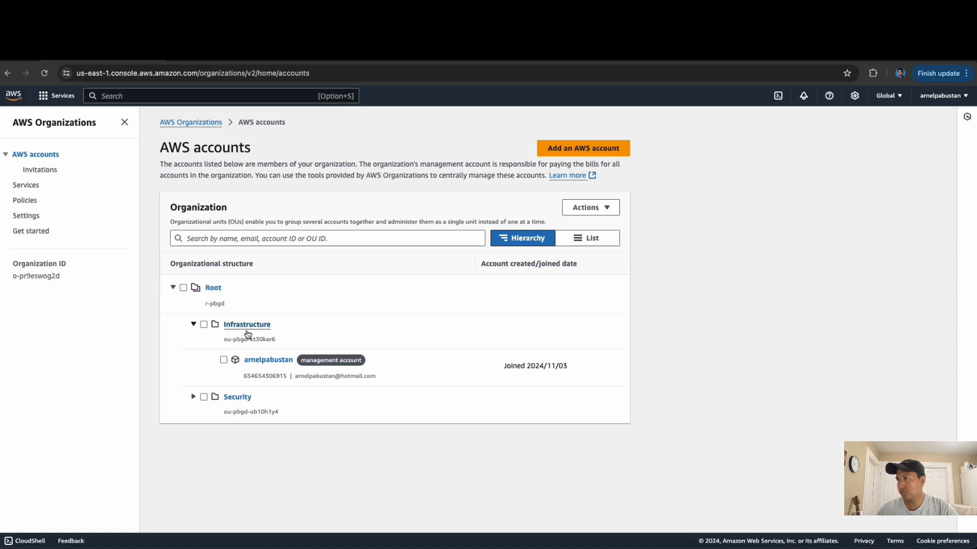
click(194, 397)
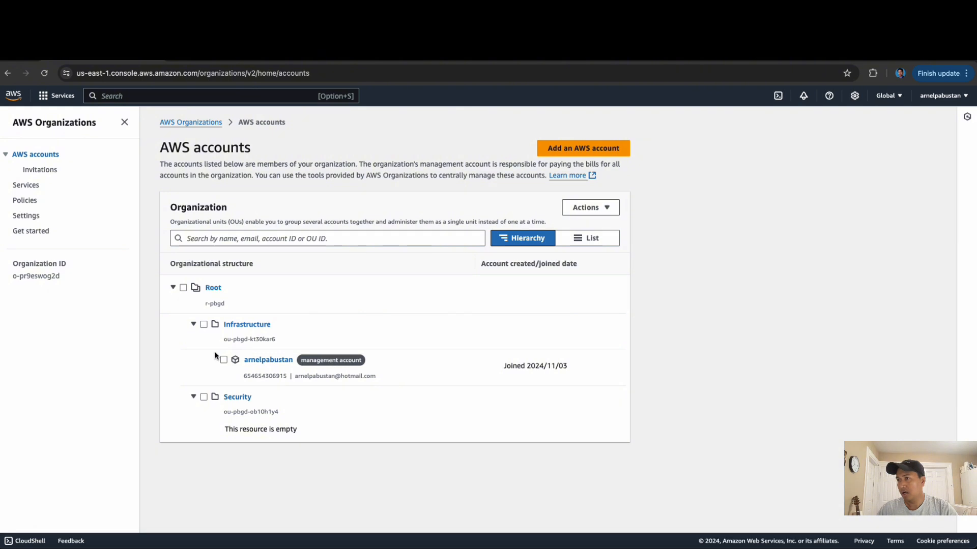
double_click(243, 377)
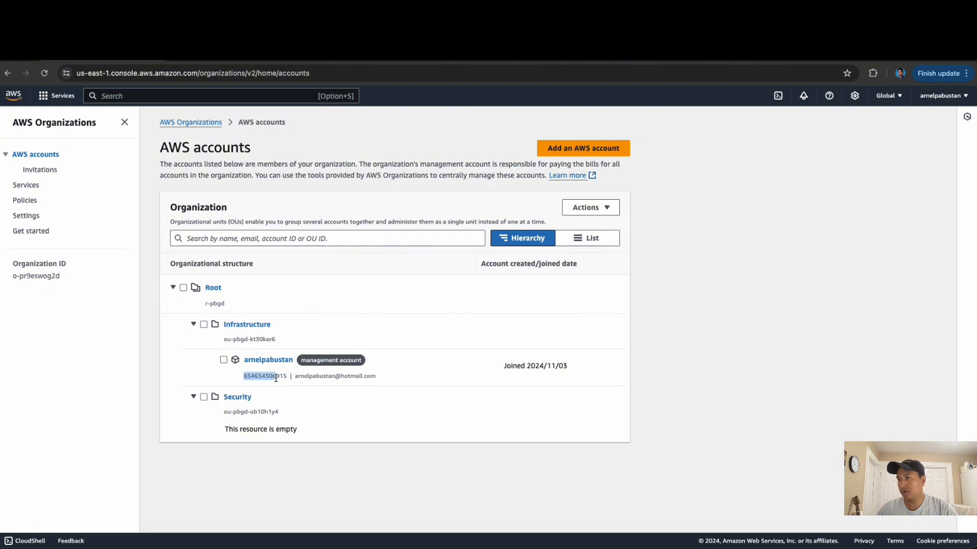
click(419, 385)
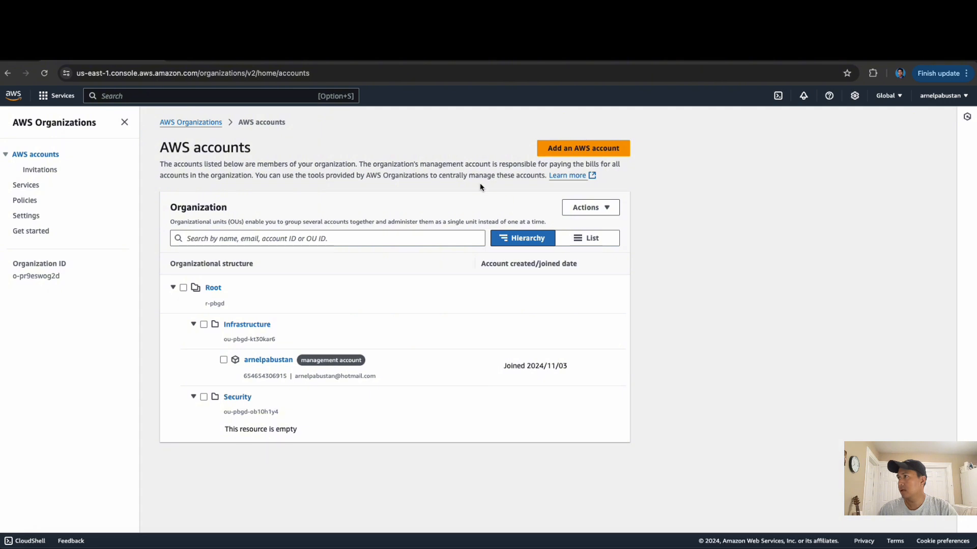
Step: Begin adding an AWS account to the organization with the option to invite an existing AWS account
click(572, 153)
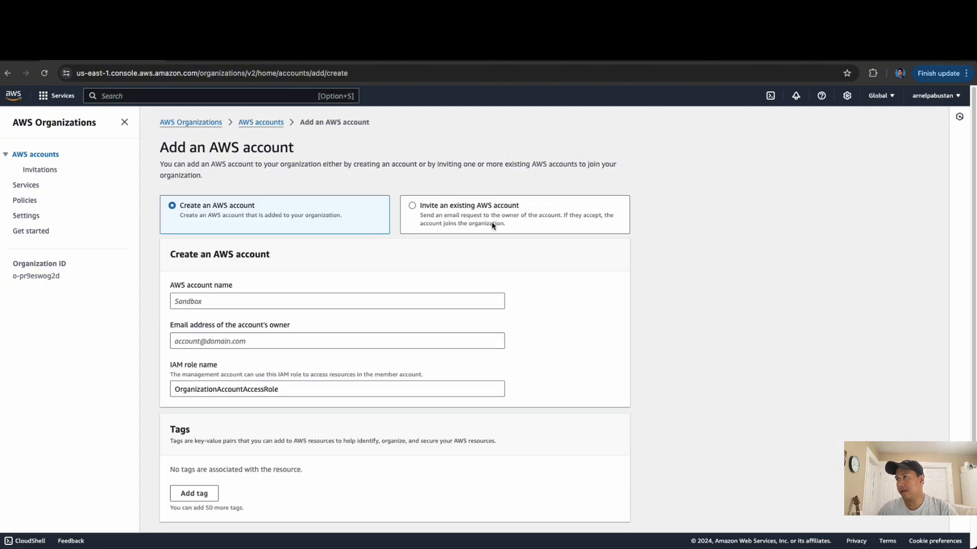
click(413, 206)
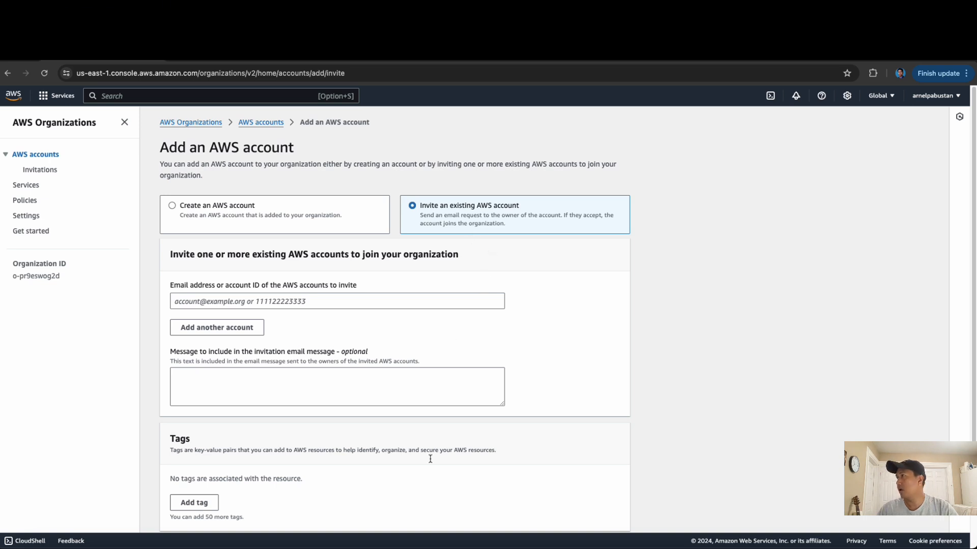
Step: Switch to the second account's browser window, open its account settings and copy the account ID
click(533, 544)
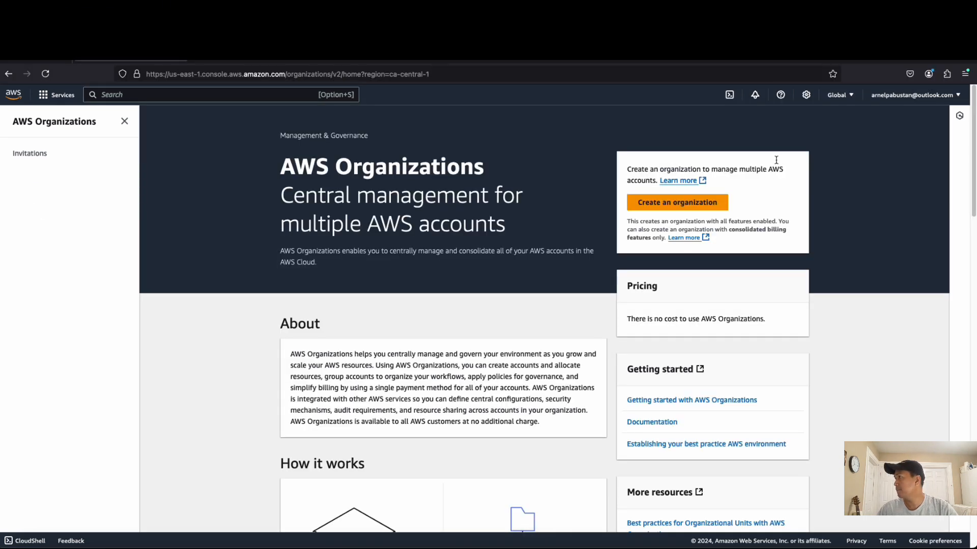
click(911, 95)
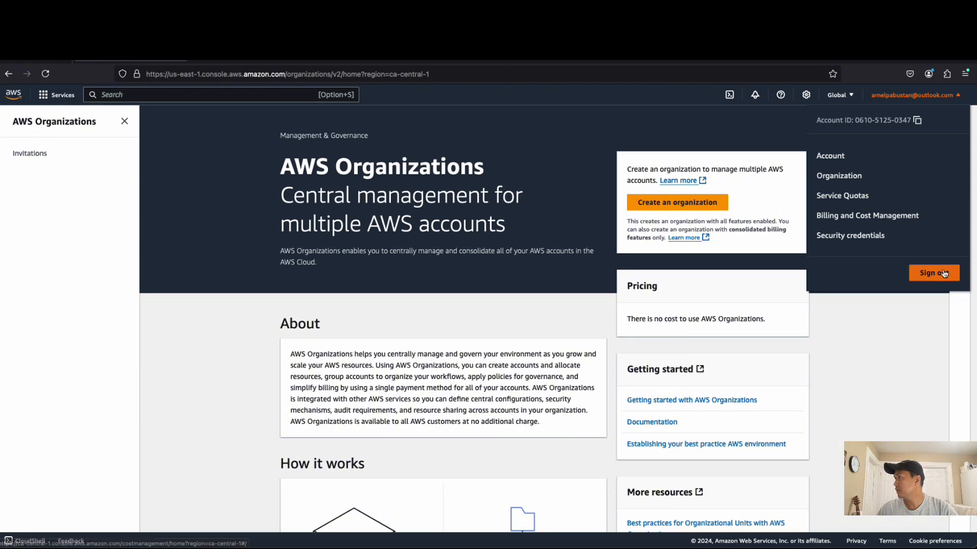
click(831, 156)
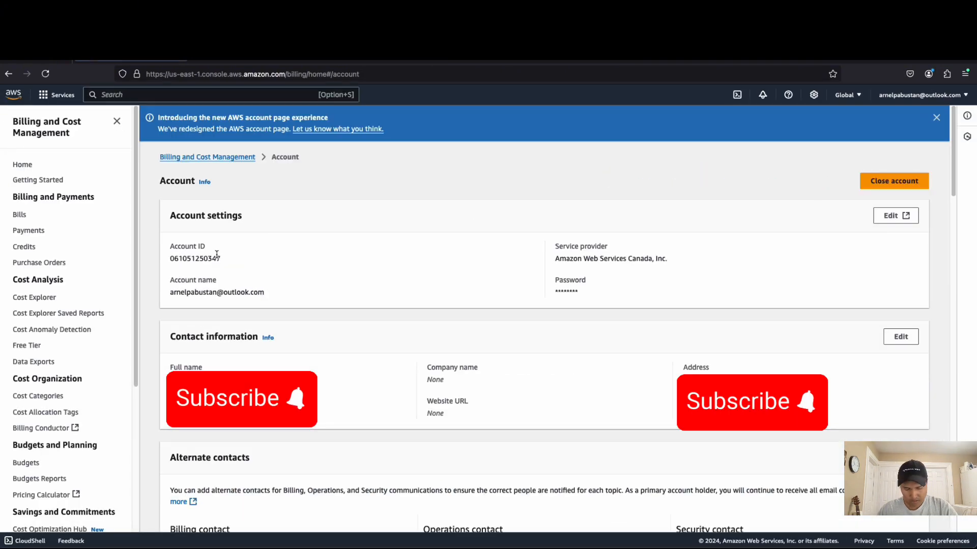
drag(219, 259, 170, 259)
key(super+c)
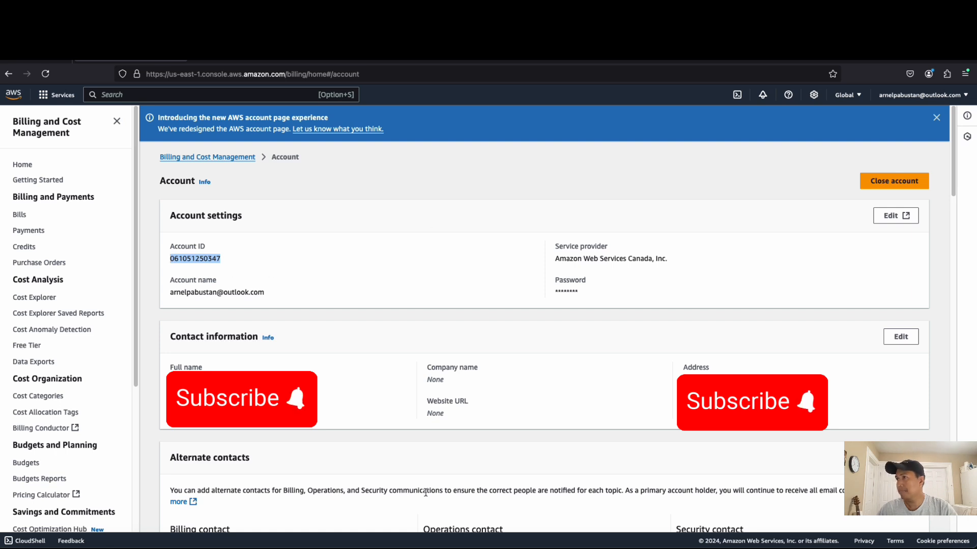
Step: Return to the management account's browser window, paste the copied account ID as the account to invite, and send the invitation
click(695, 546)
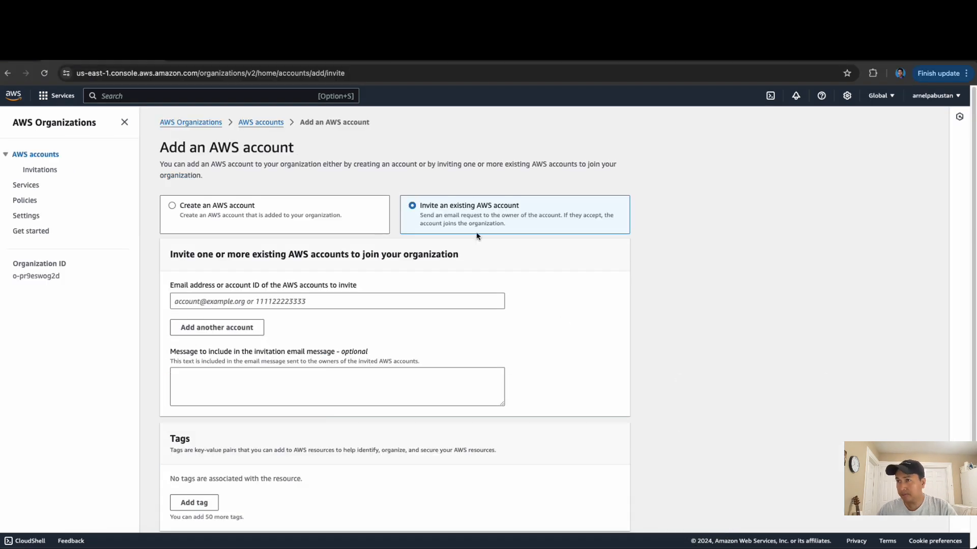
click(259, 302)
key(super+v)
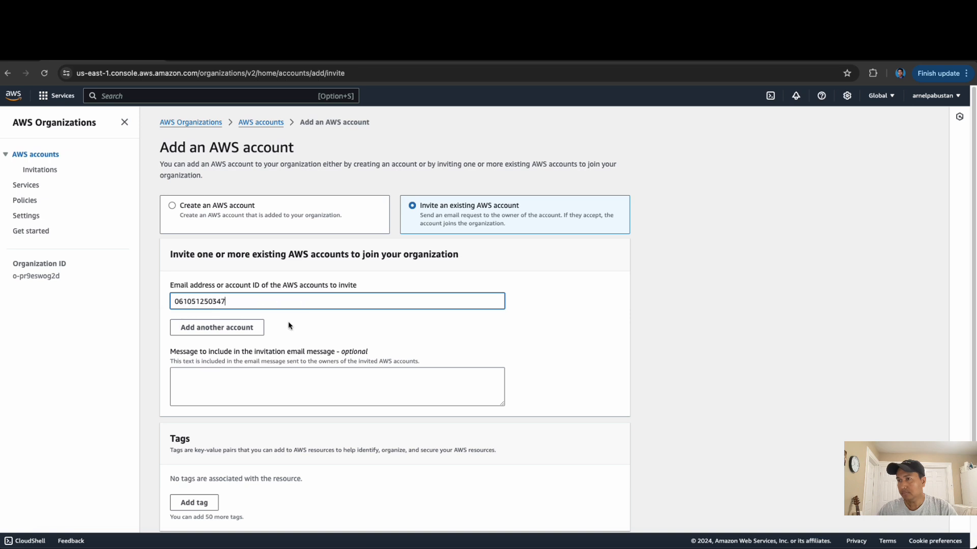
click(546, 335)
scroll(351, 457, down, 2)
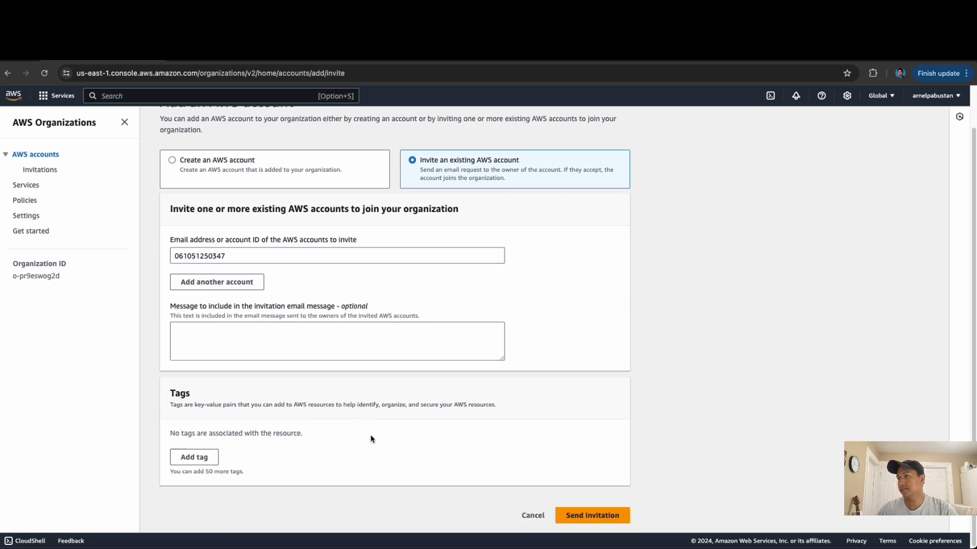
click(593, 516)
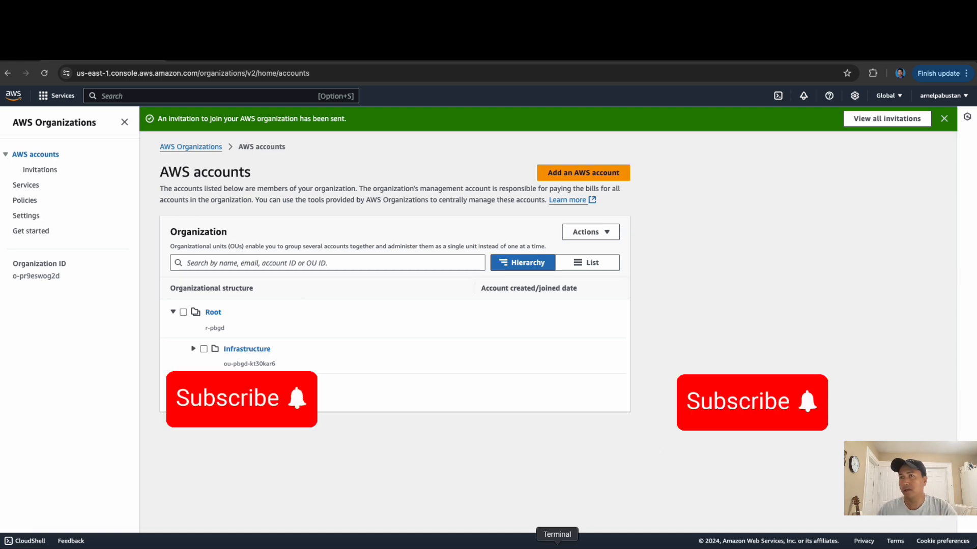
Step: Switch to the invited account's browser window and open its organization page
click(533, 546)
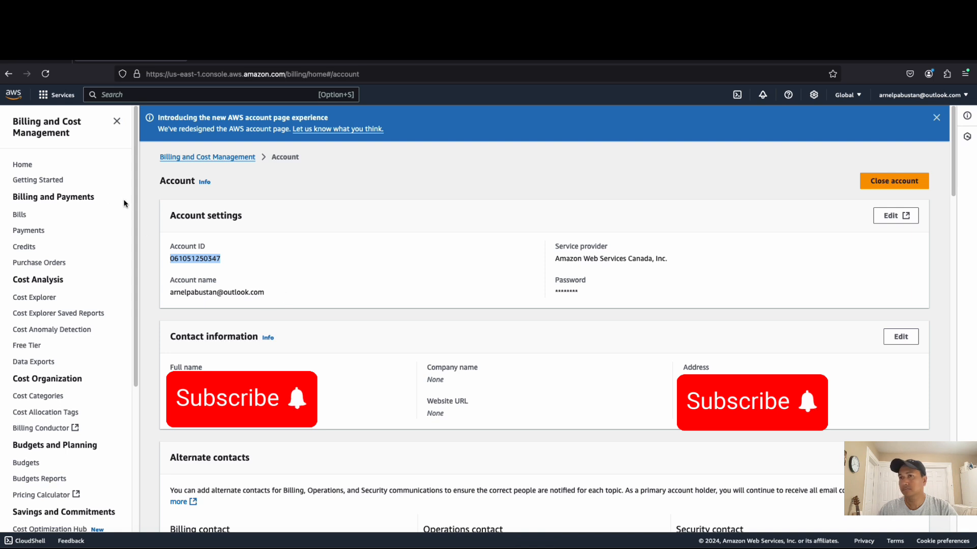
click(25, 166)
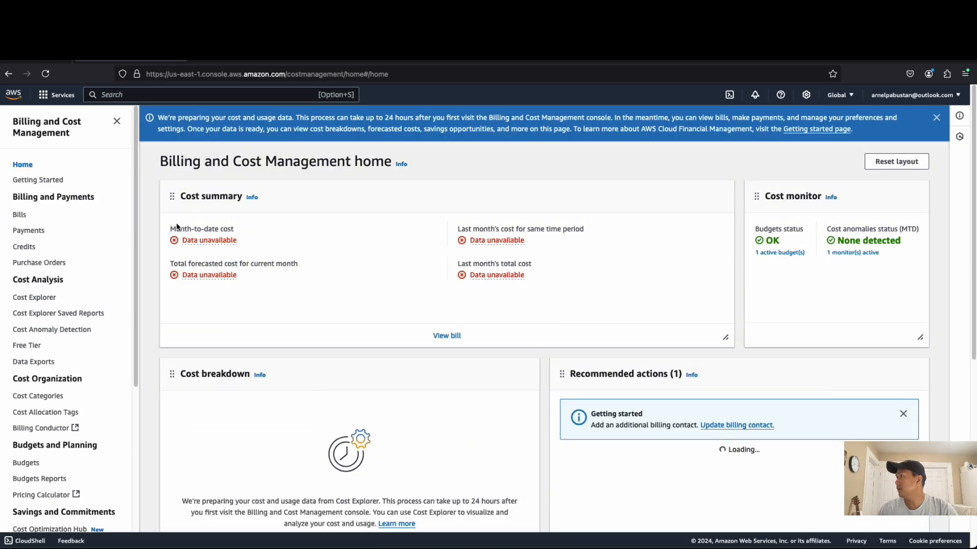
click(840, 96)
click(911, 98)
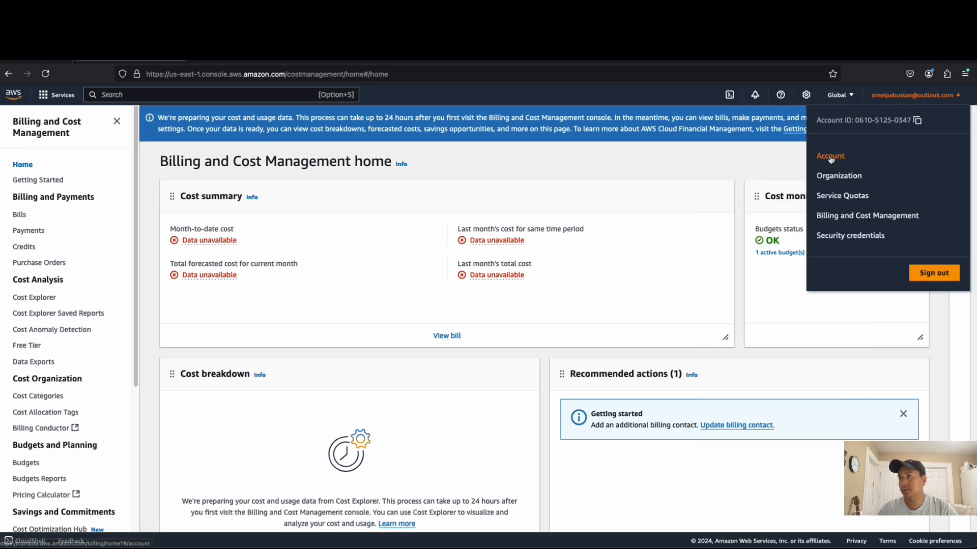
click(836, 176)
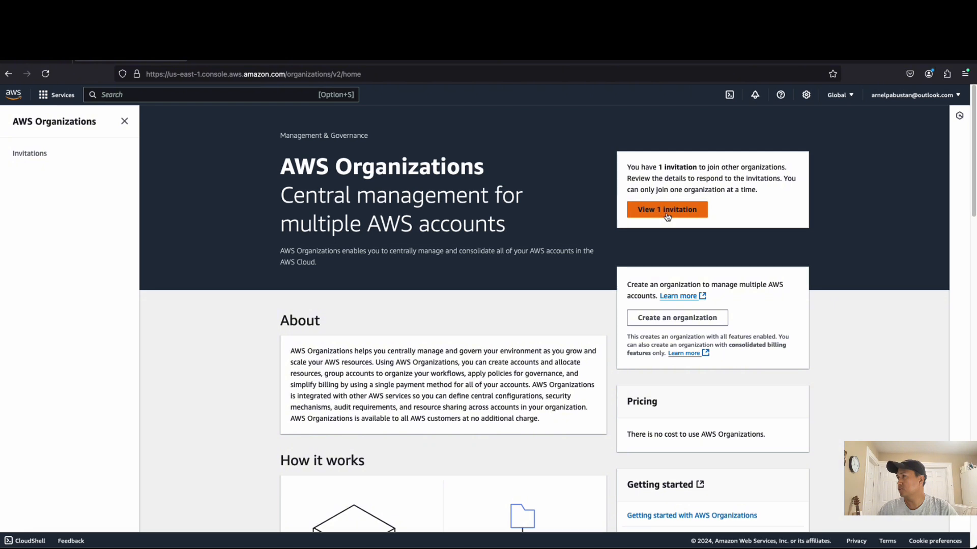
Step: Open the pending invitation, accept it to join the organization, and check the organization ID and management account ID
click(667, 216)
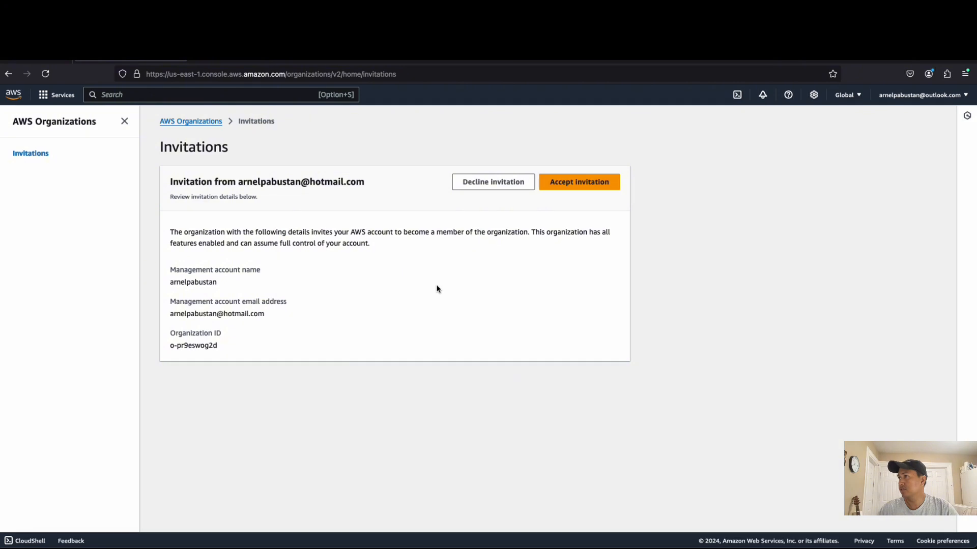
click(584, 189)
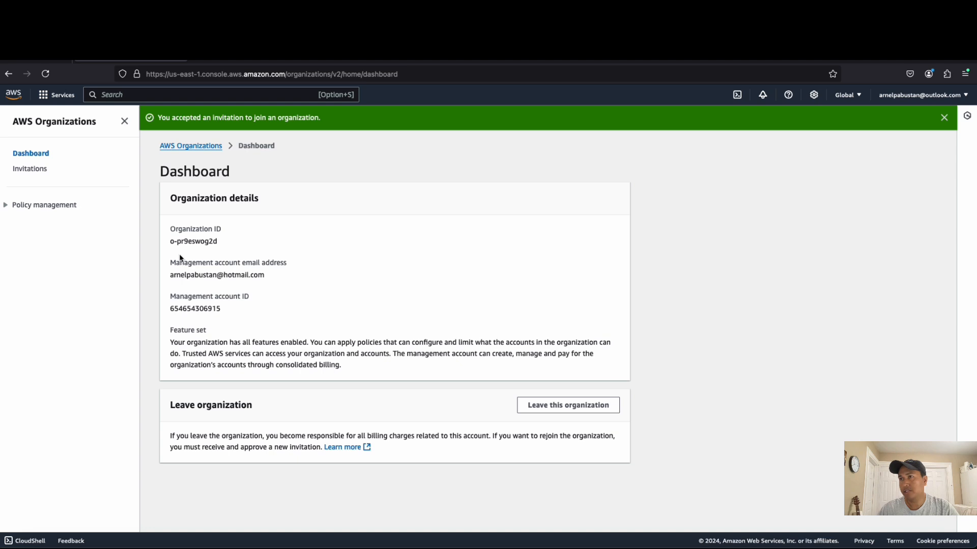
drag(171, 242, 227, 246)
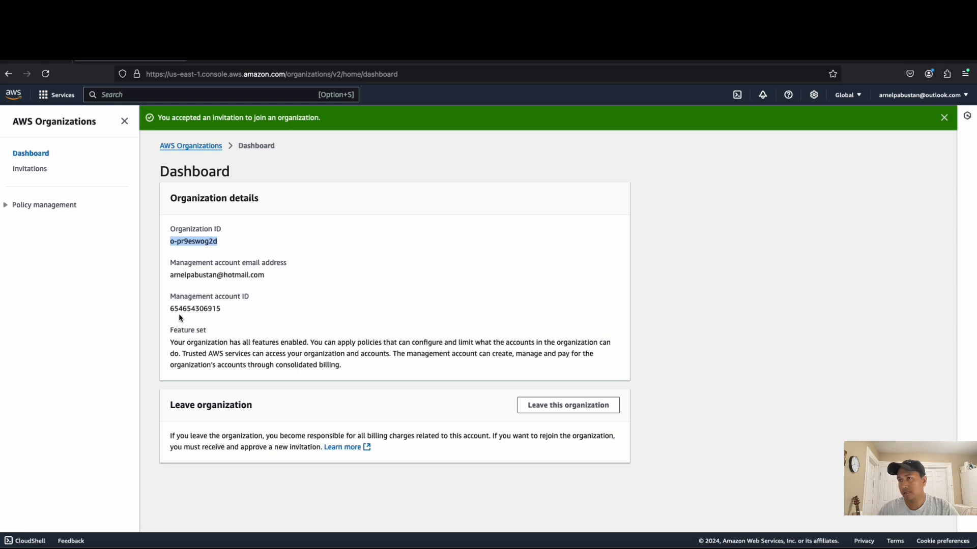
drag(170, 309, 220, 308)
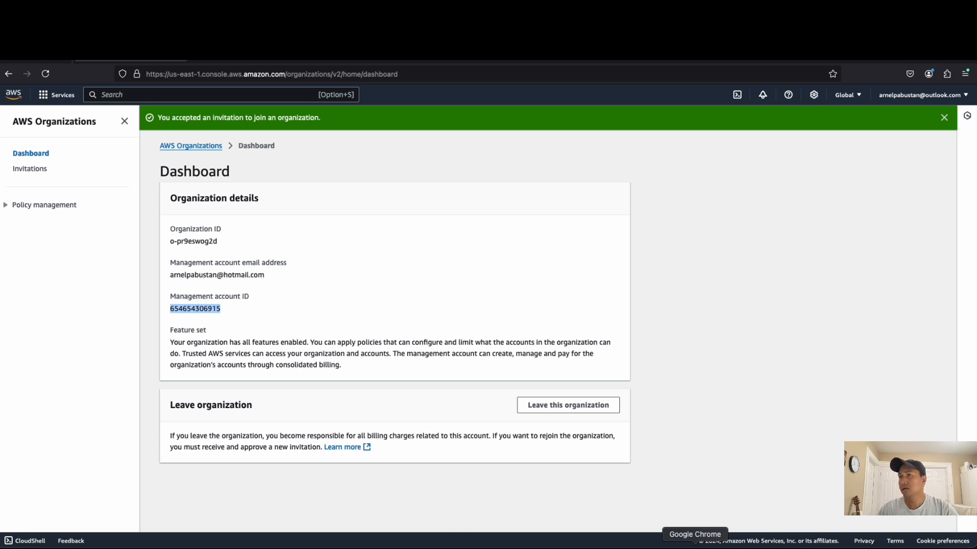
Step: Switch to the management account's Chrome window, dismiss the invitation notice and reload the AWS accounts page
click(695, 545)
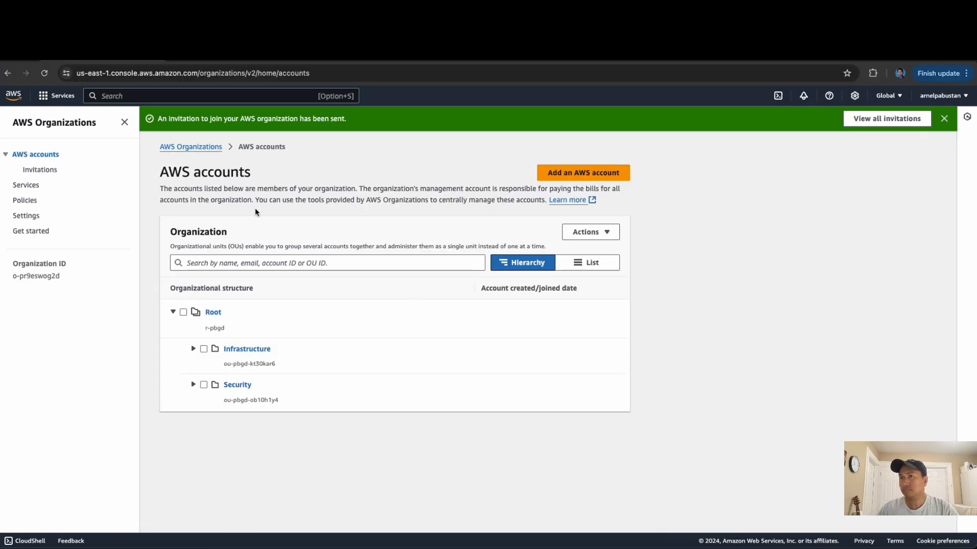
click(944, 118)
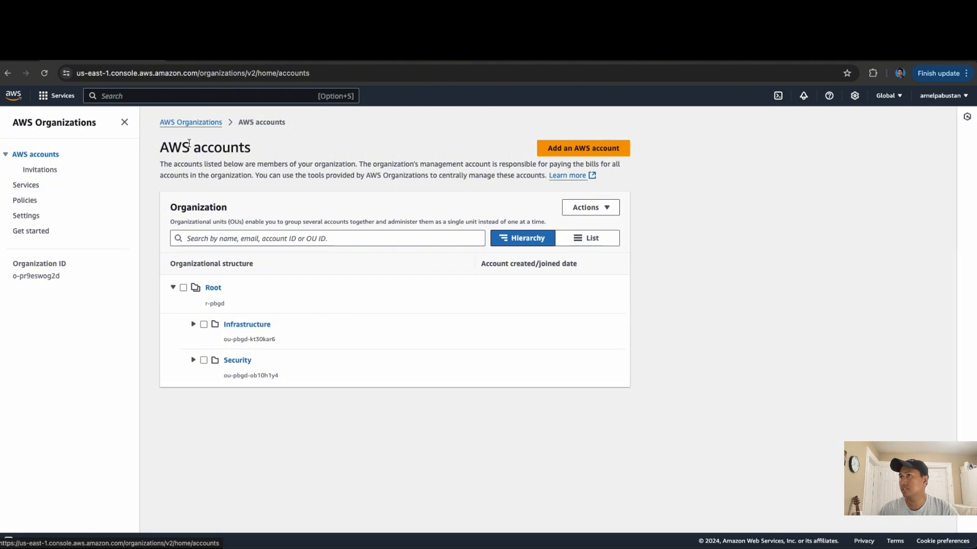
click(429, 73)
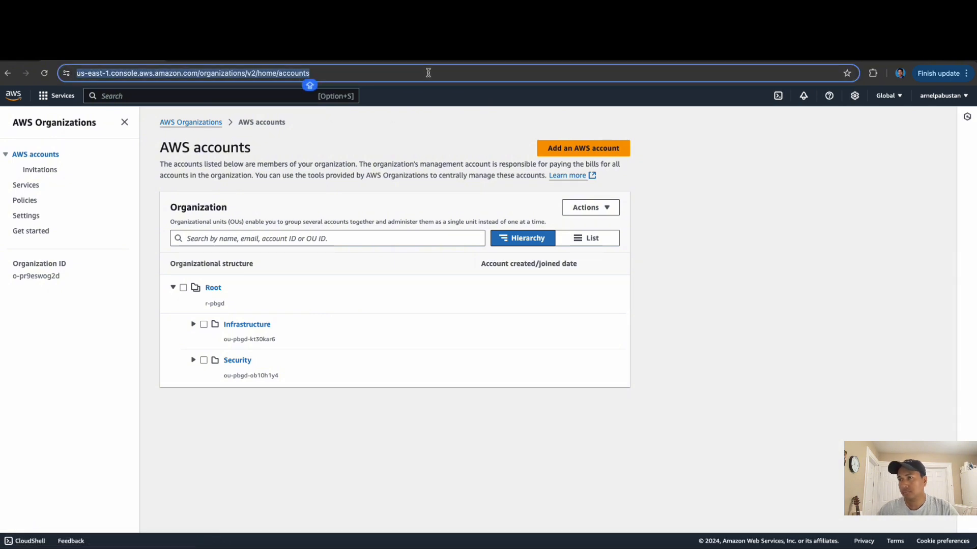
key(Return)
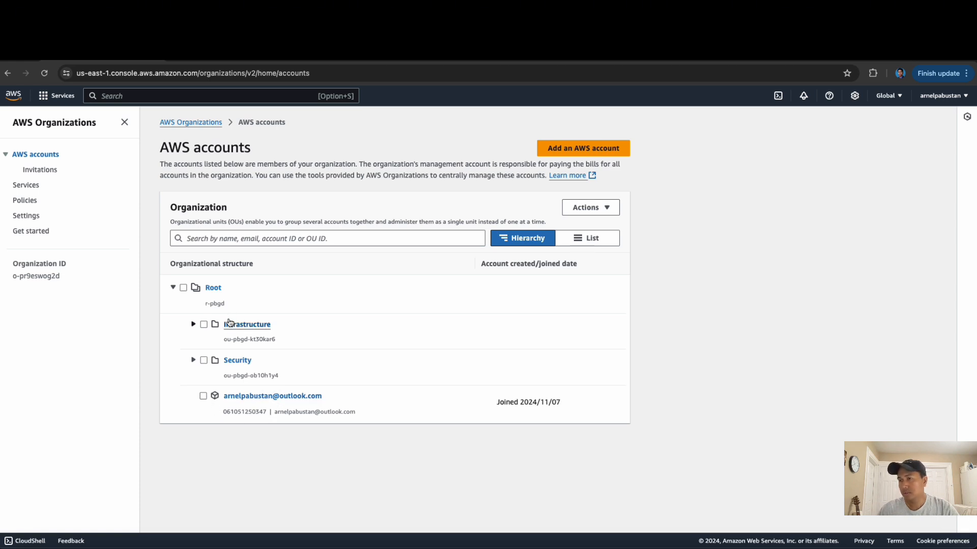
Step: Move the newly joined member account from Root to the Security organizational unit
click(203, 396)
click(593, 209)
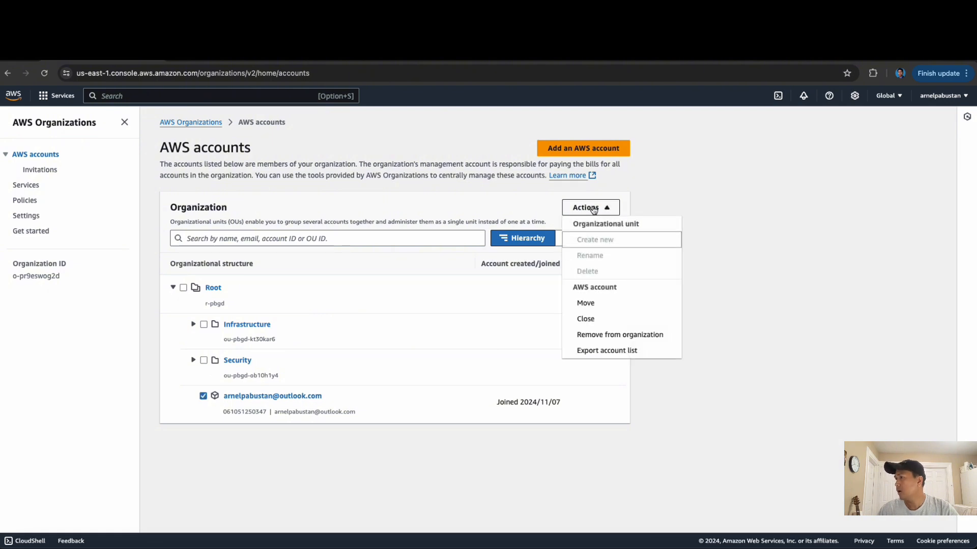
click(585, 303)
click(203, 422)
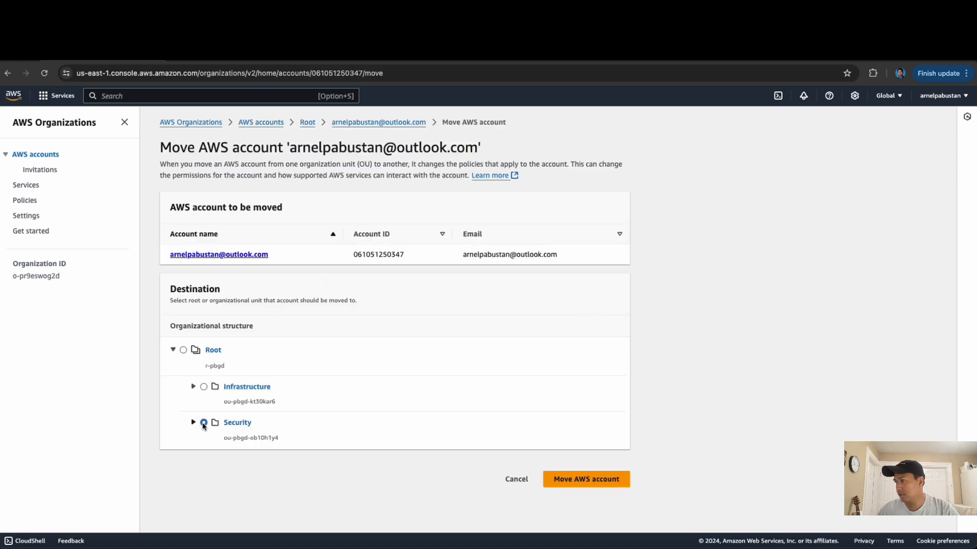
click(193, 423)
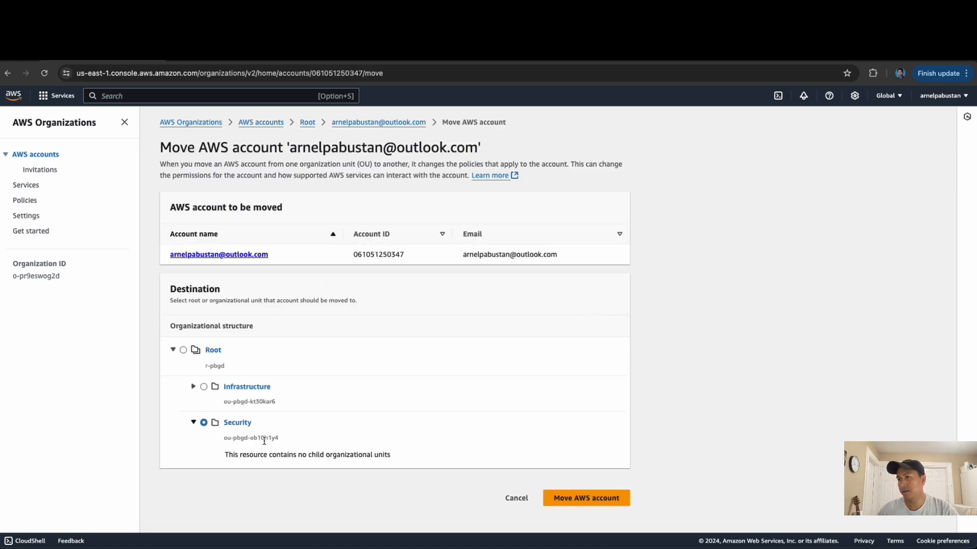
click(585, 498)
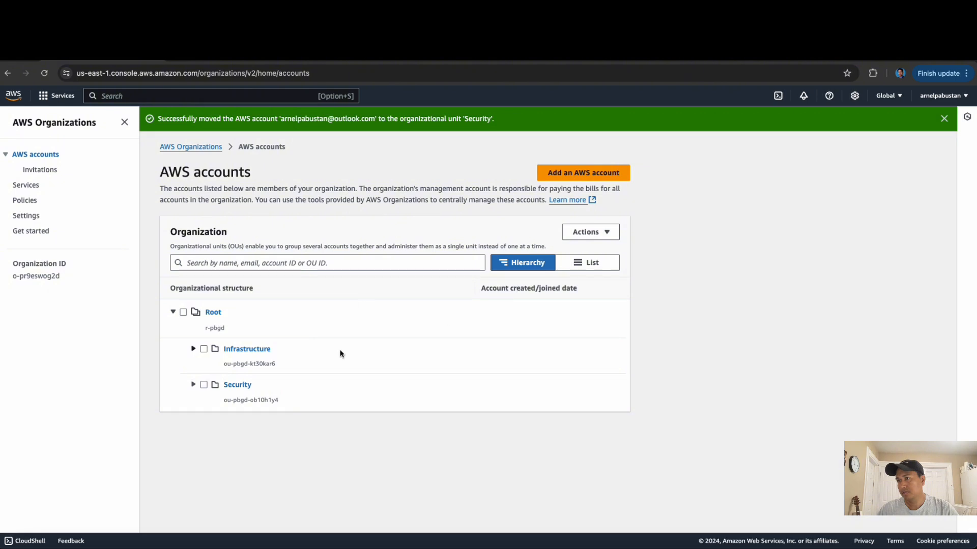
Step: Check which accounts sit under the Security and Infrastructure organizational units, and collapse both units again
click(194, 385)
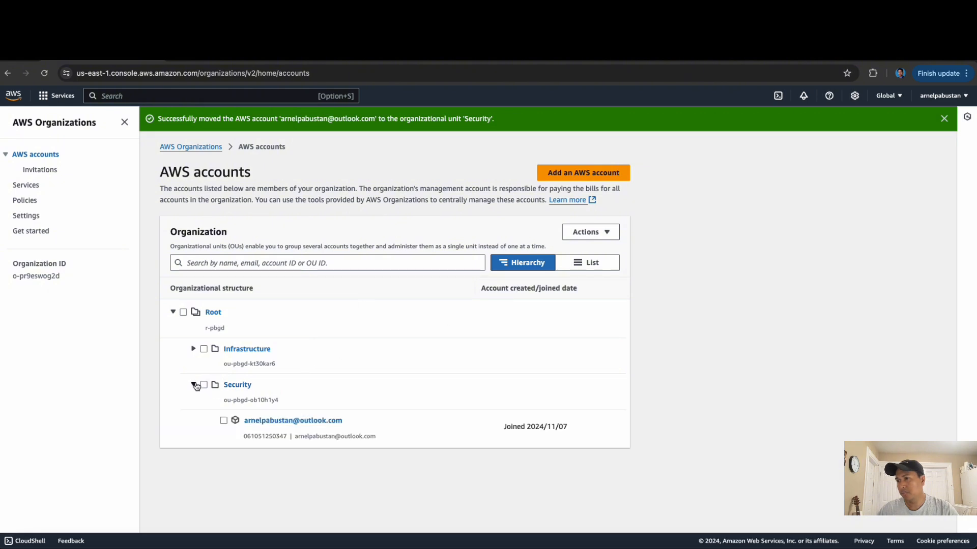
click(194, 349)
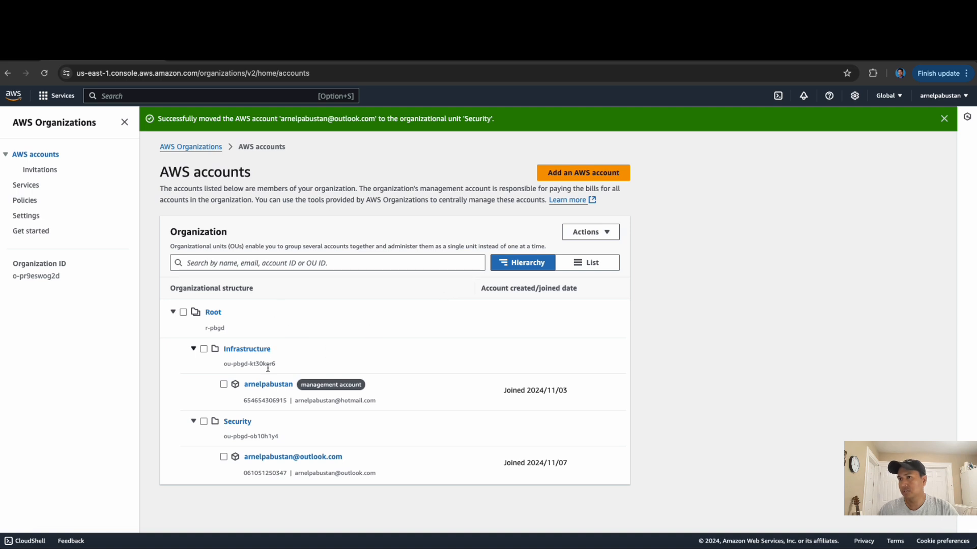
click(194, 350)
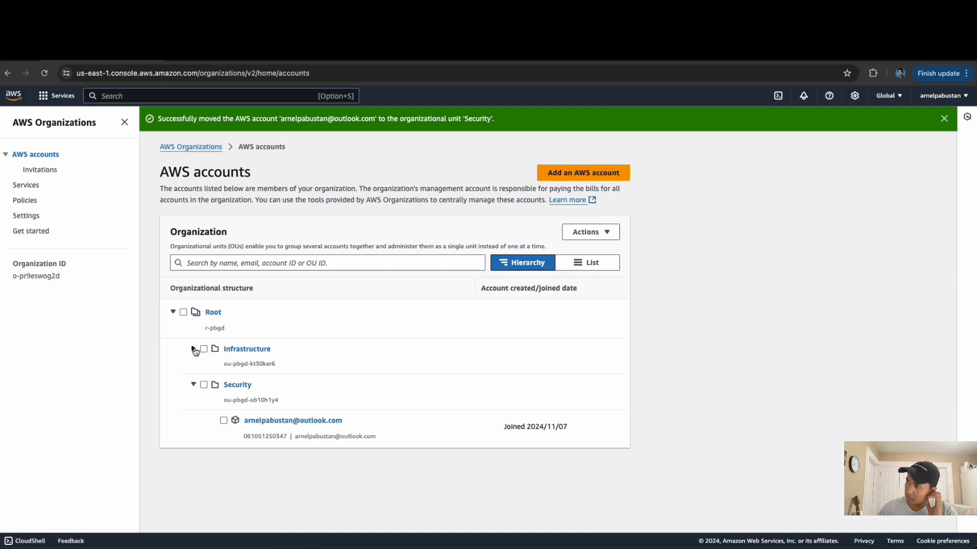
click(194, 385)
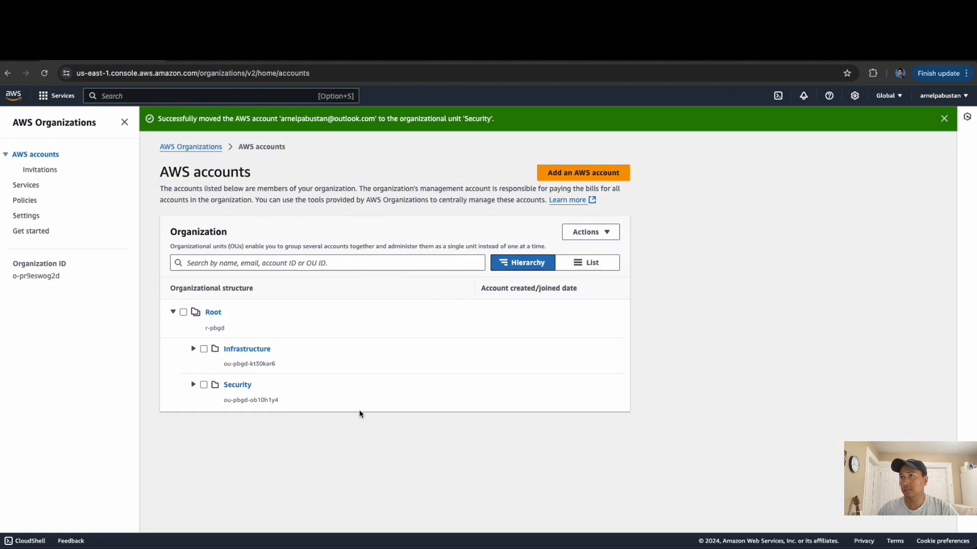
Step: Switch to the Azure portal, open the Microsoft Entra ID user list and point out the Test Admin and Test ReadOnly users
click(227, 63)
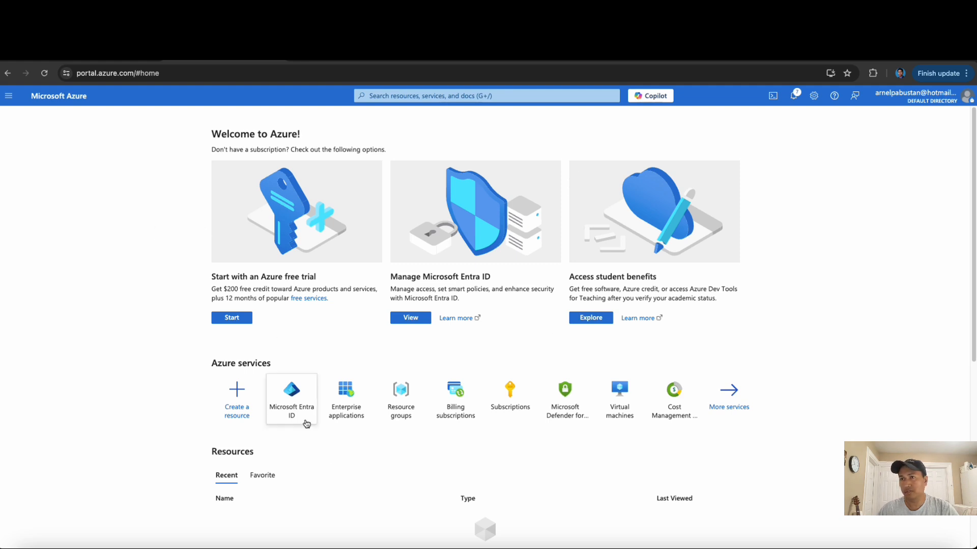
click(307, 424)
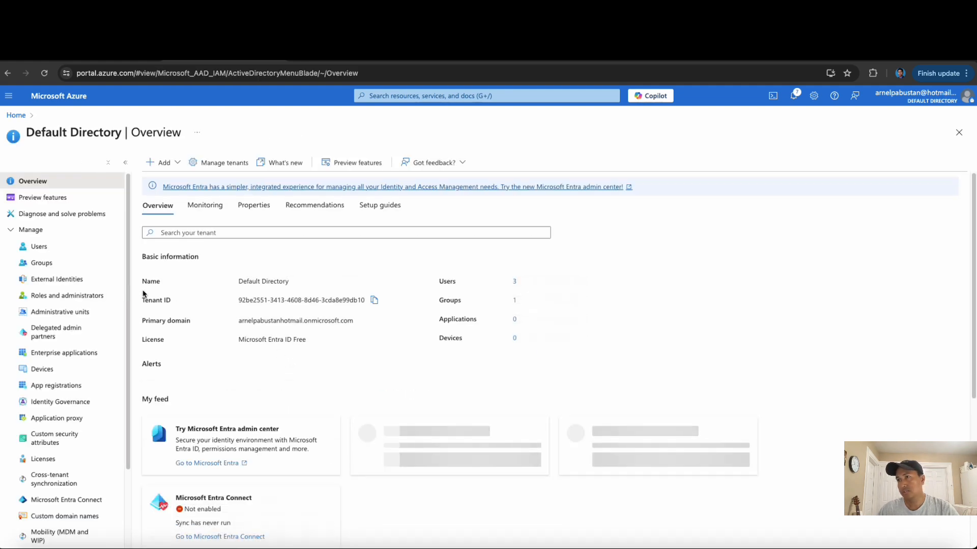
click(37, 246)
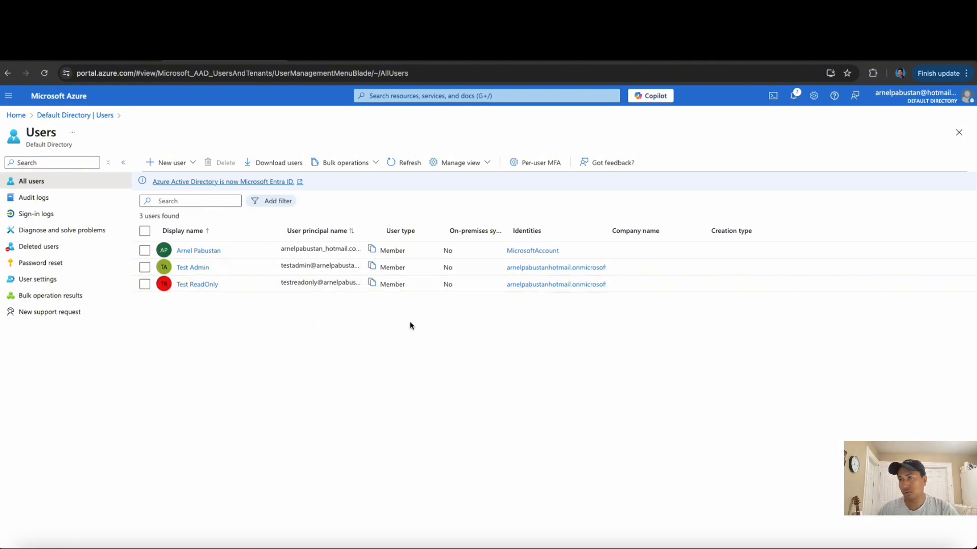
click(145, 267)
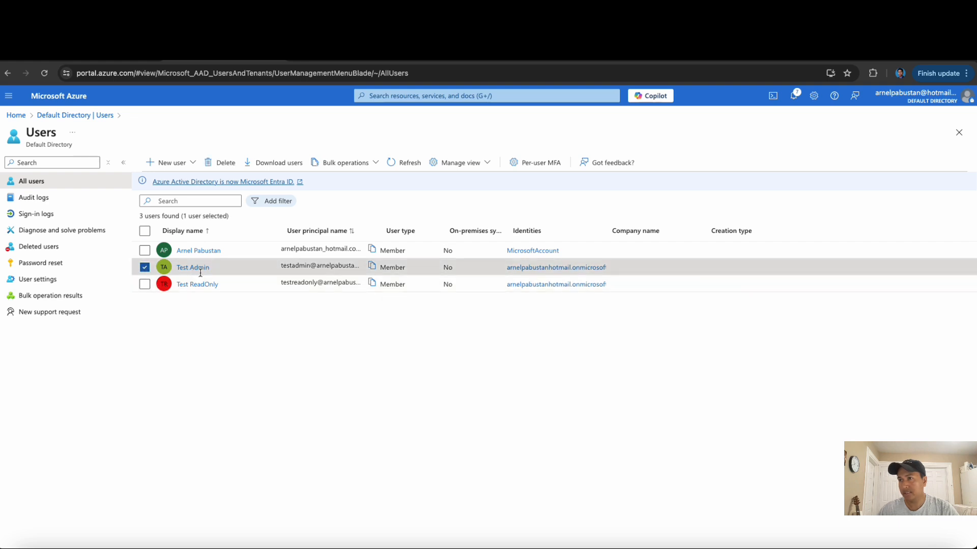
click(145, 283)
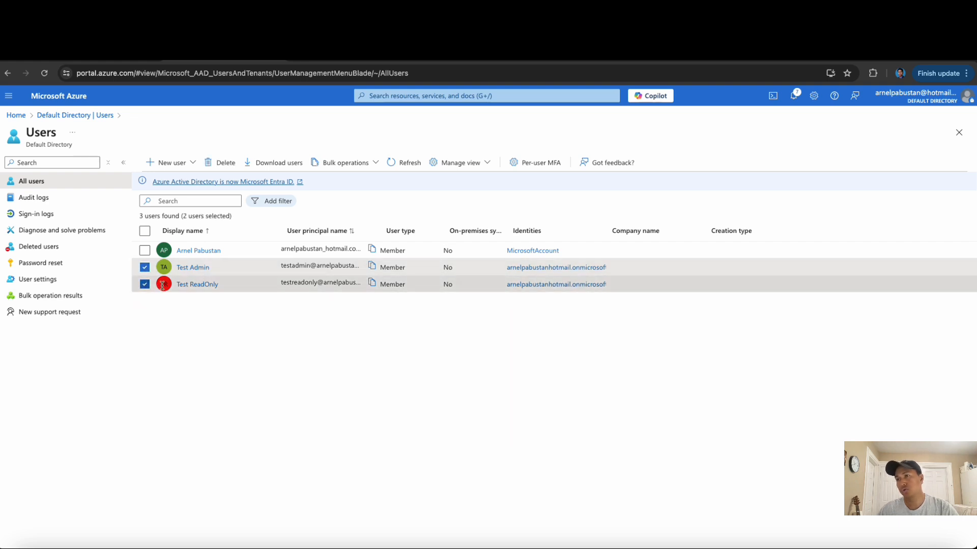
click(145, 284)
click(145, 267)
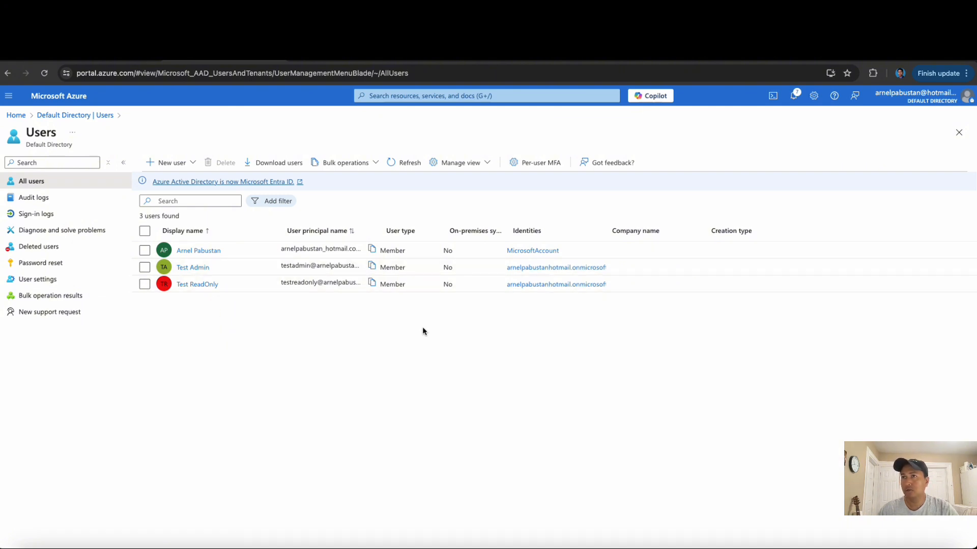
Step: Return to the Azure home page, open Enterprise applications and begin adding a new application from the Microsoft Entra Gallery
click(18, 116)
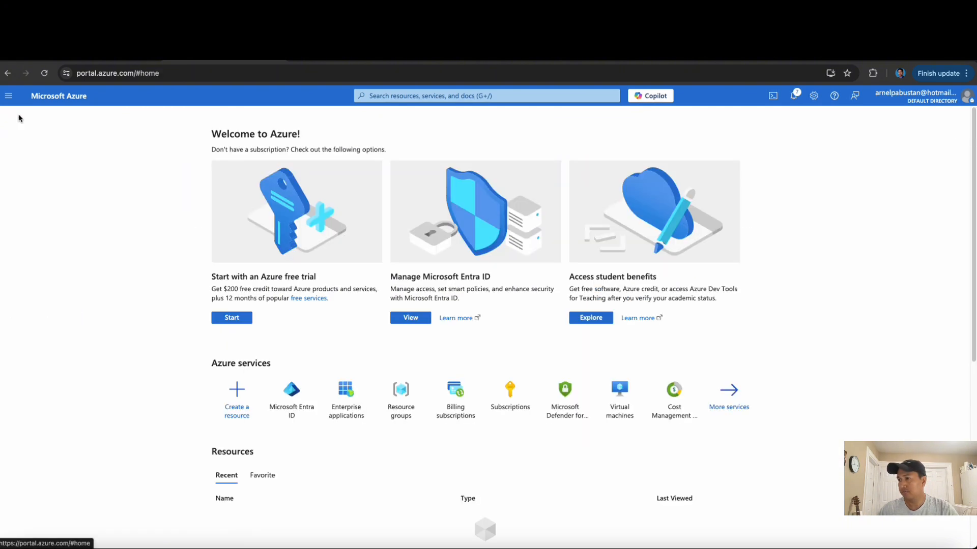
click(346, 397)
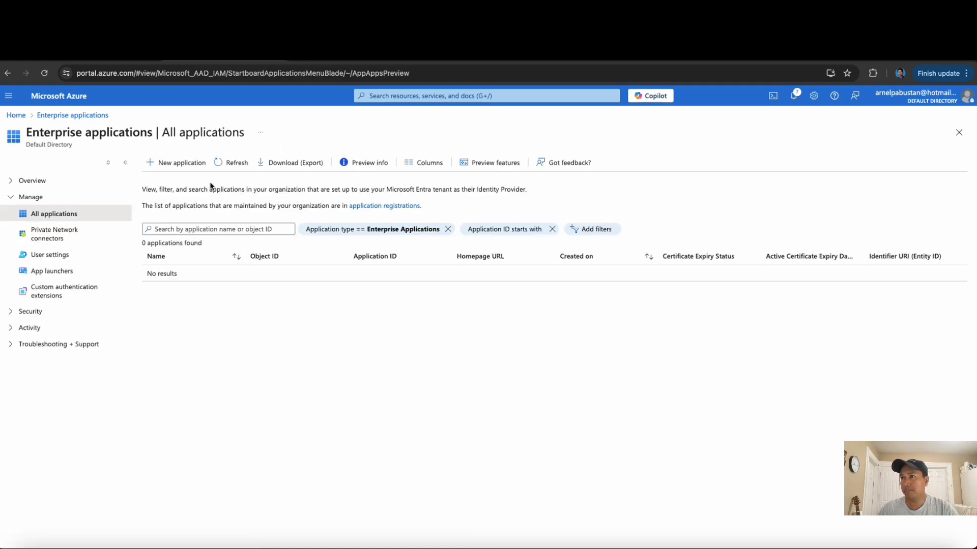
click(177, 164)
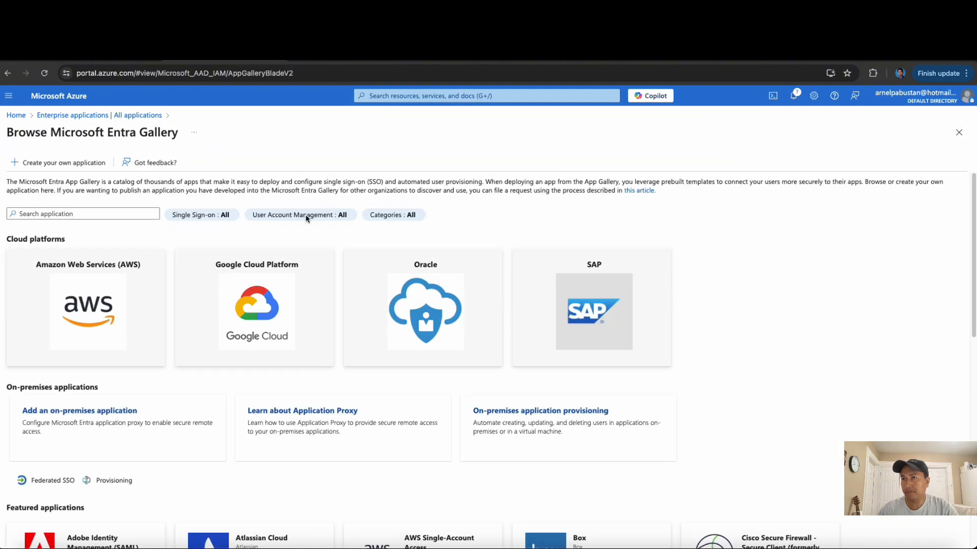
Step: Search the gallery for "aws single" and create the AWS IAM Identity Center (successor to AWS Single Sign-On) application with its default name
click(81, 215)
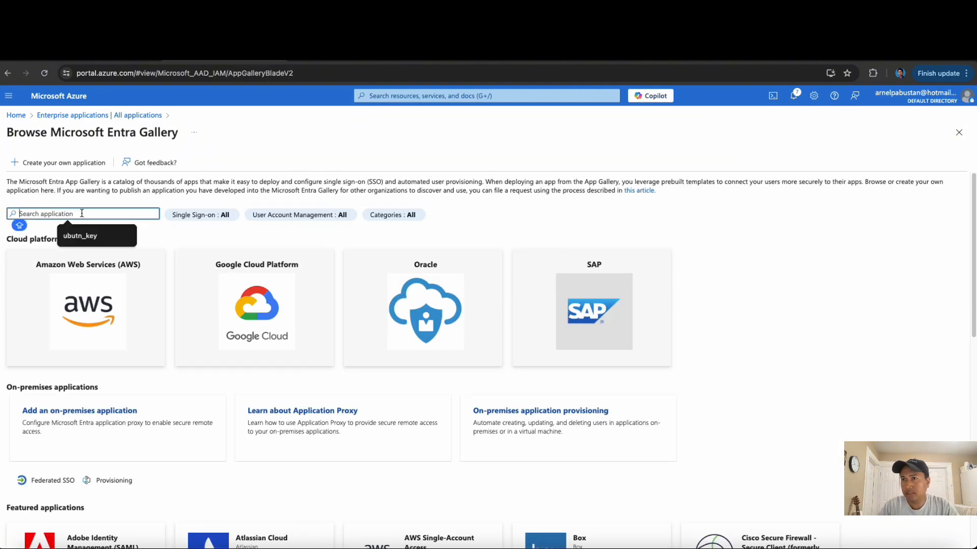
text(AW)
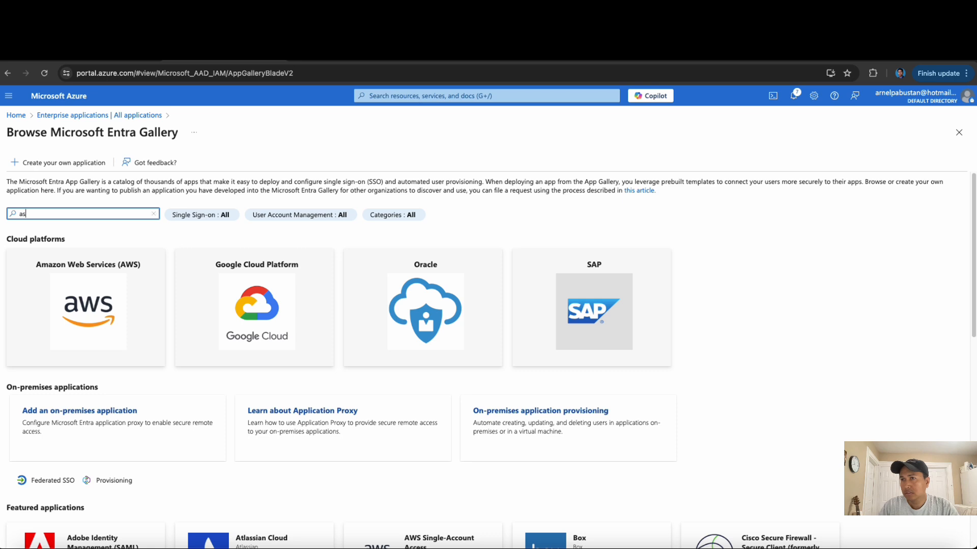
key(BackSpace)
text(ws single)
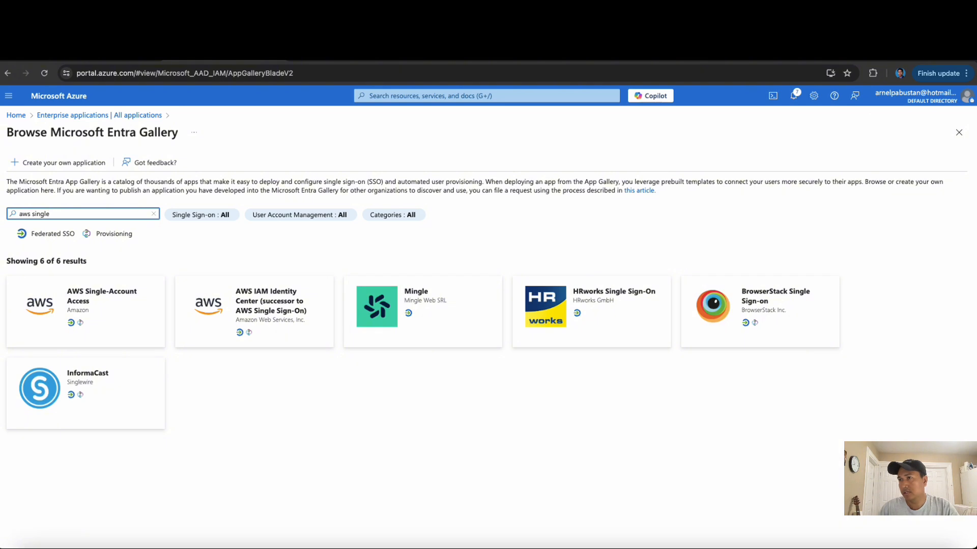
click(267, 318)
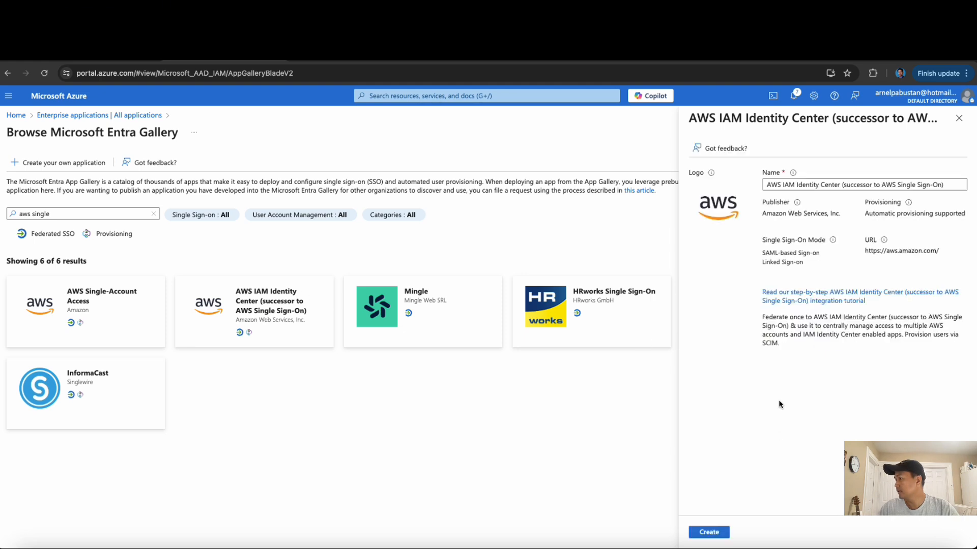
click(708, 537)
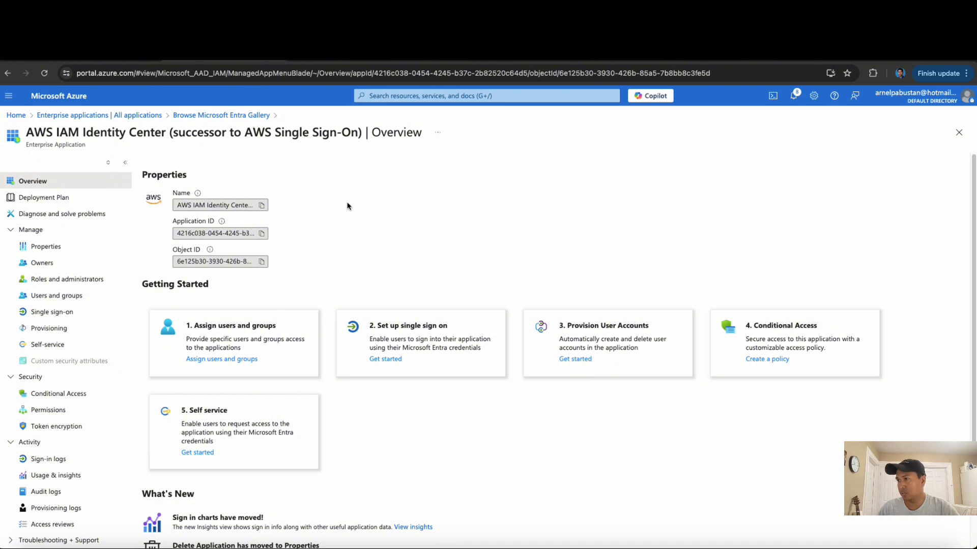
Step: Set the new application's single sign-on method to SAML and review its SAML configuration, certificate and setup sections
click(389, 363)
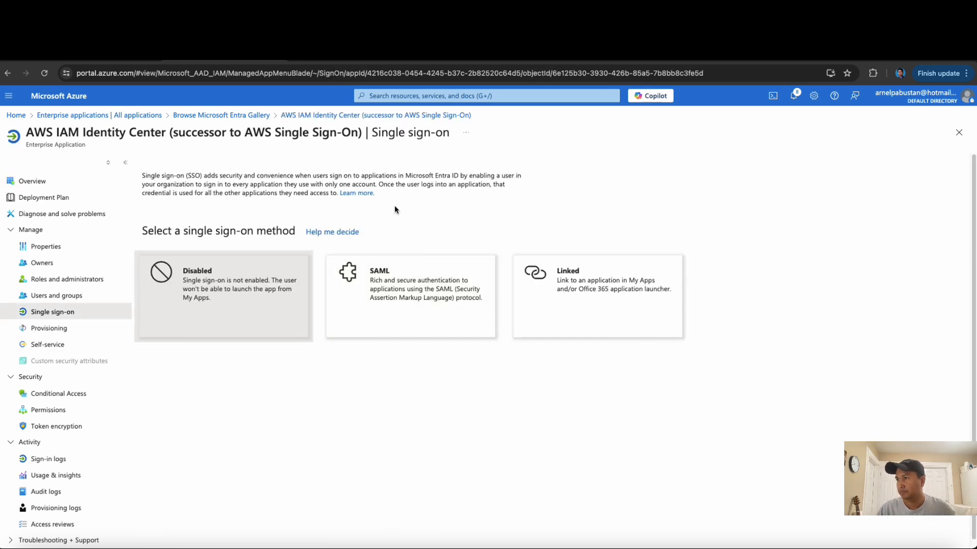
click(413, 299)
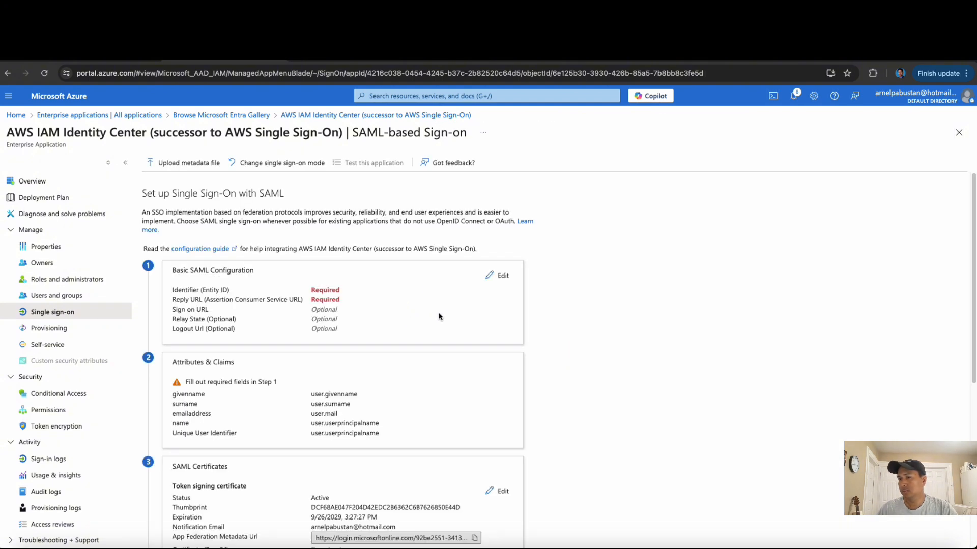
scroll(438, 322, down, 4)
scroll(438, 323, down, 2)
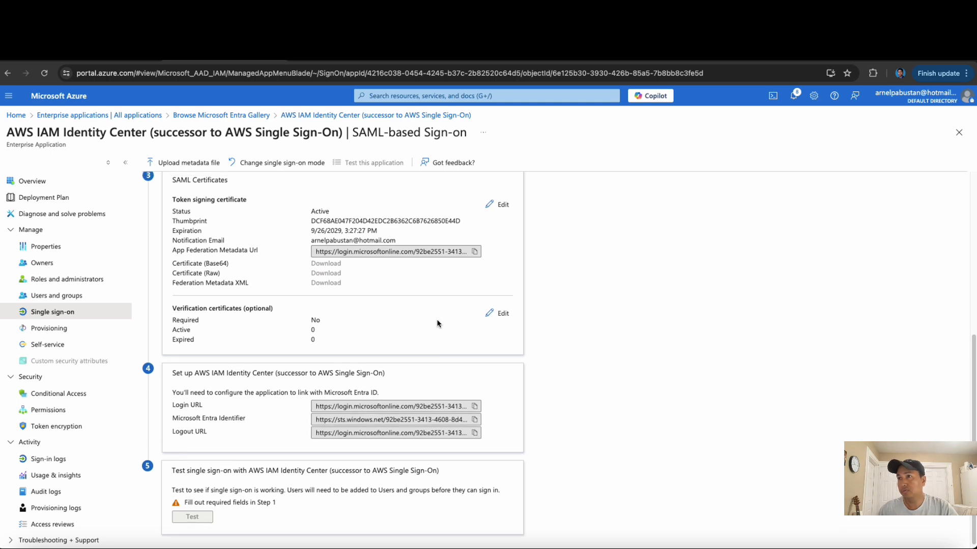
scroll(437, 323, up, 6)
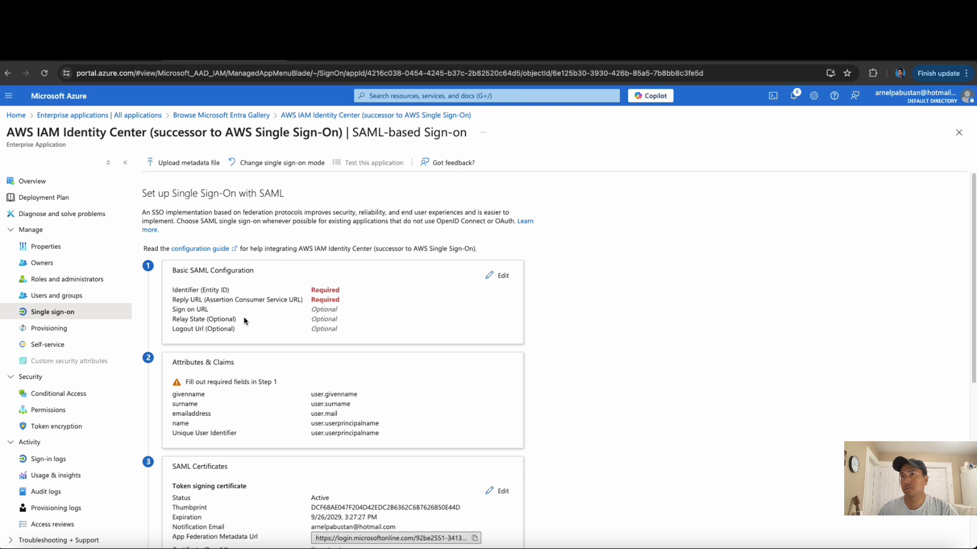
Step: Switch to the AWS console, search for "iam", open IAM Identity Center and change the region to Canada (Central)
click(100, 63)
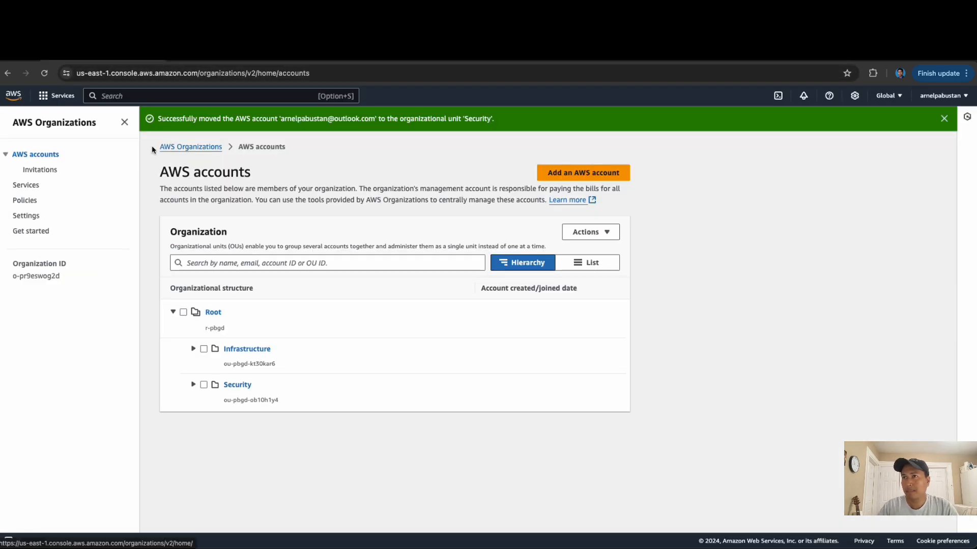
click(144, 96)
text(iam)
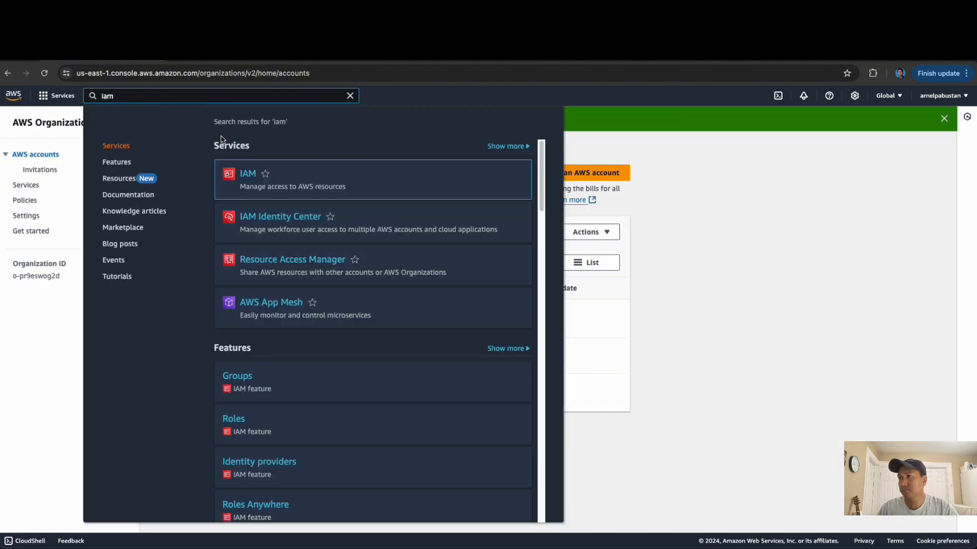
click(277, 219)
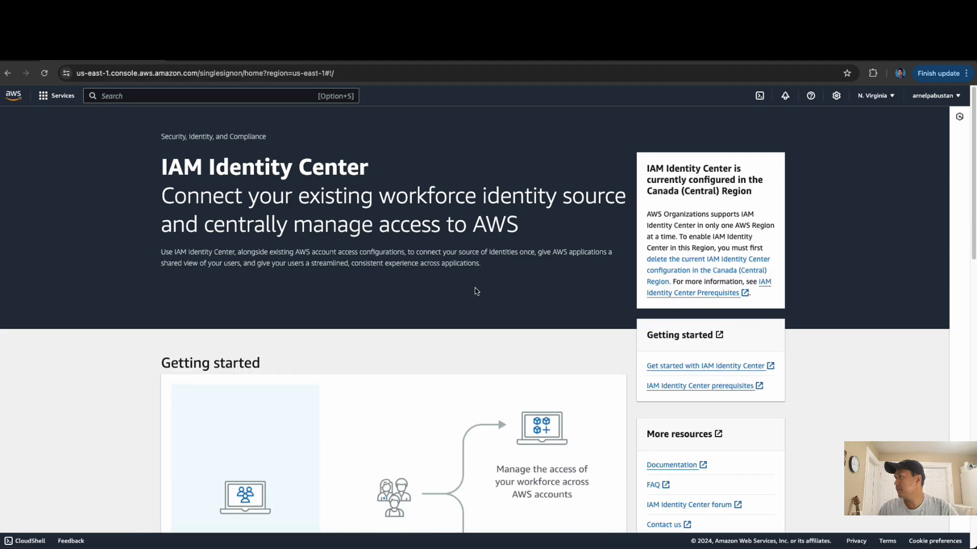
click(876, 99)
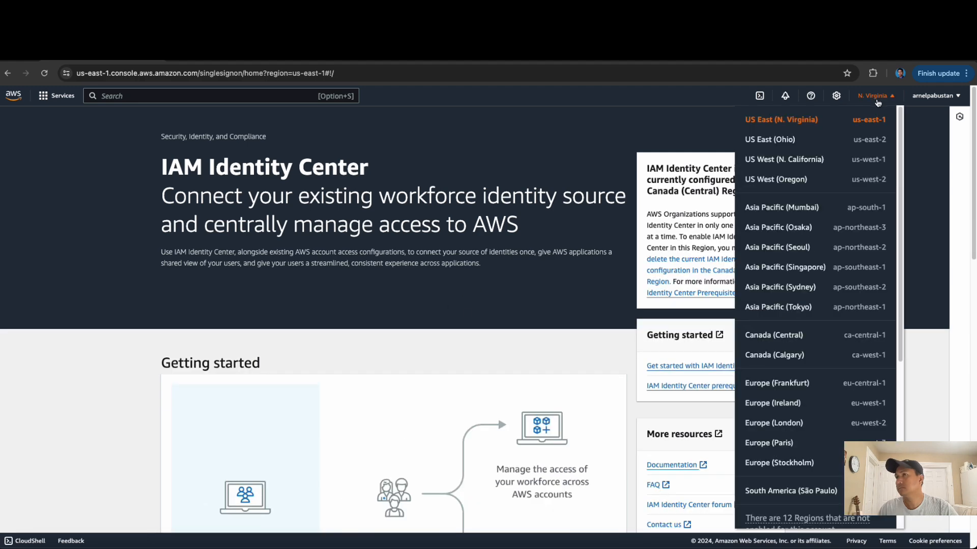
click(835, 340)
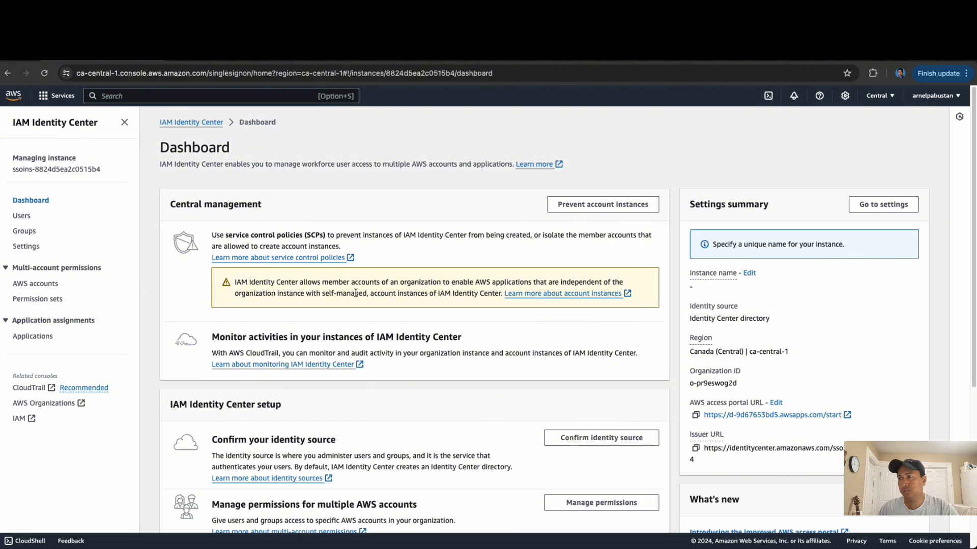
Step: Open the IAM Identity Center settings and point out the current identity source
click(28, 247)
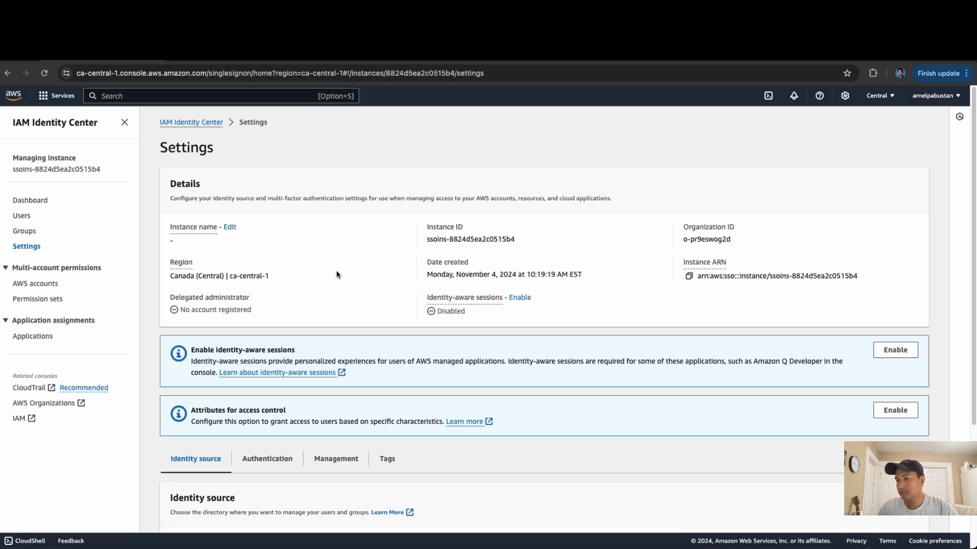
scroll(597, 364, down, 5)
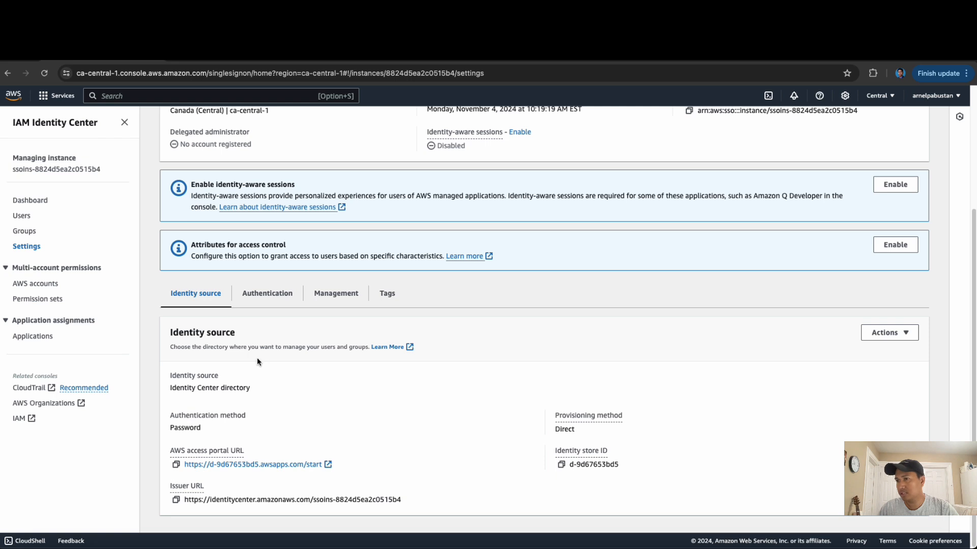
drag(184, 333, 374, 333)
click(374, 333)
drag(172, 388, 263, 391)
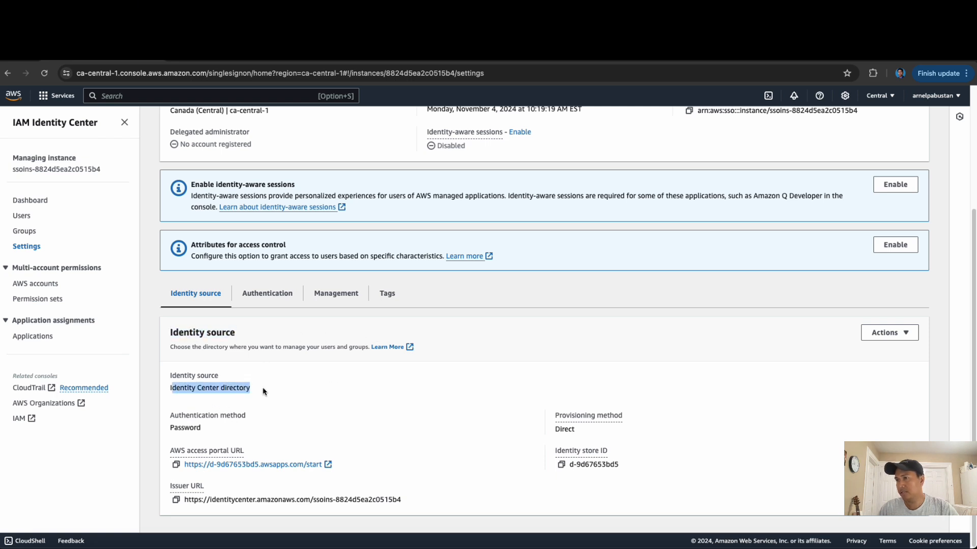
click(266, 392)
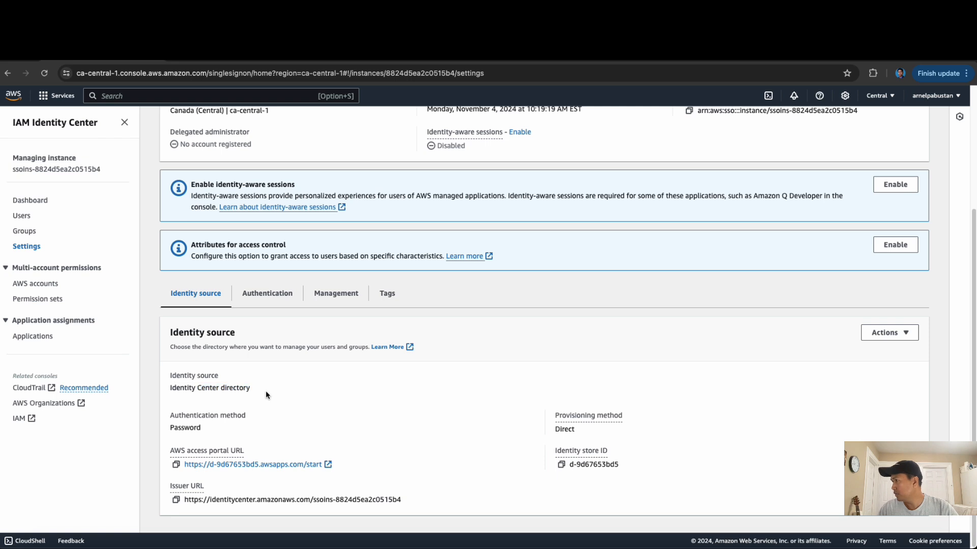
Step: Start changing the identity source to External identity provider and download the service provider metadata file
click(889, 333)
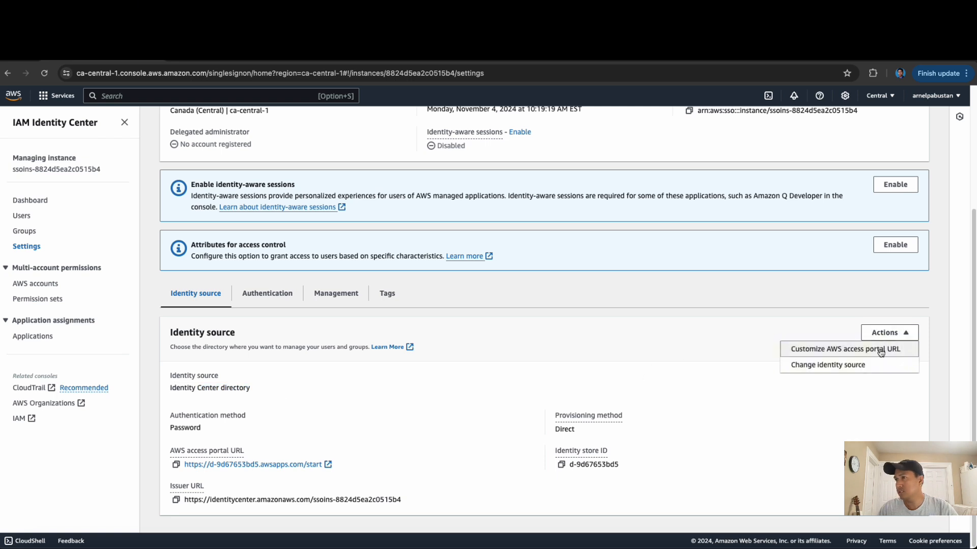
click(842, 366)
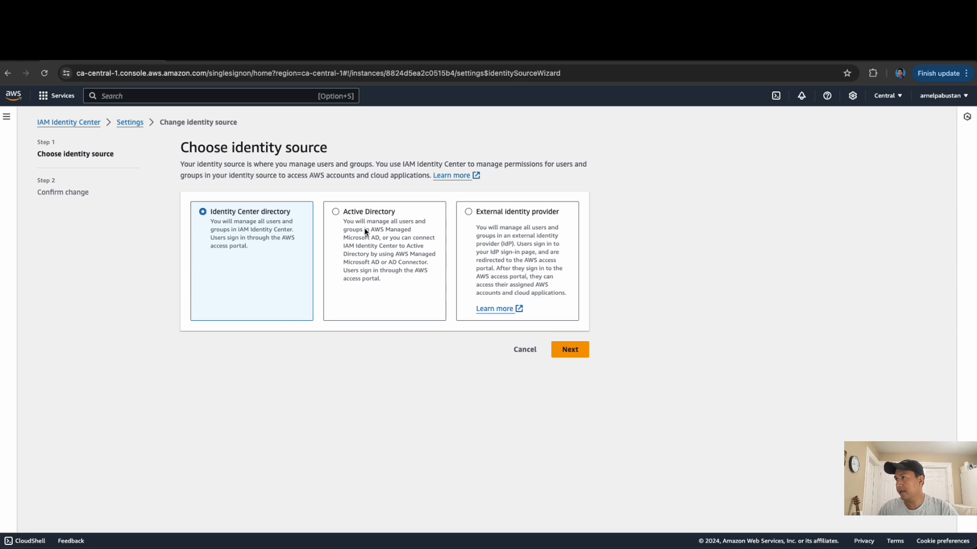
click(469, 212)
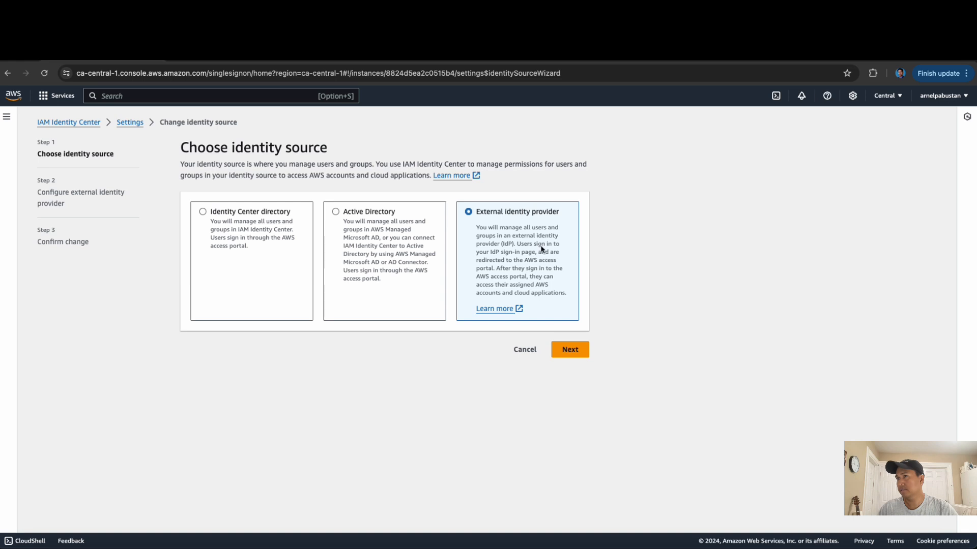
click(575, 351)
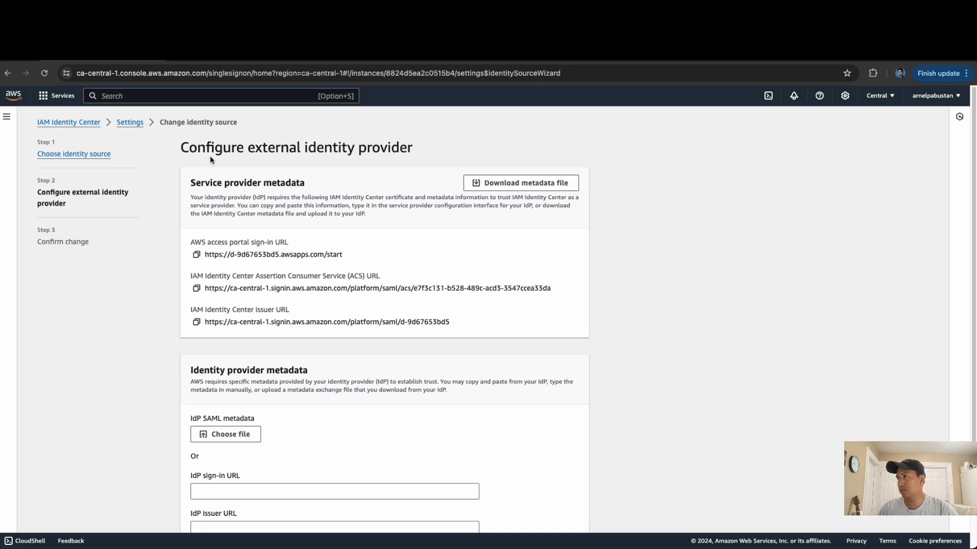
click(521, 186)
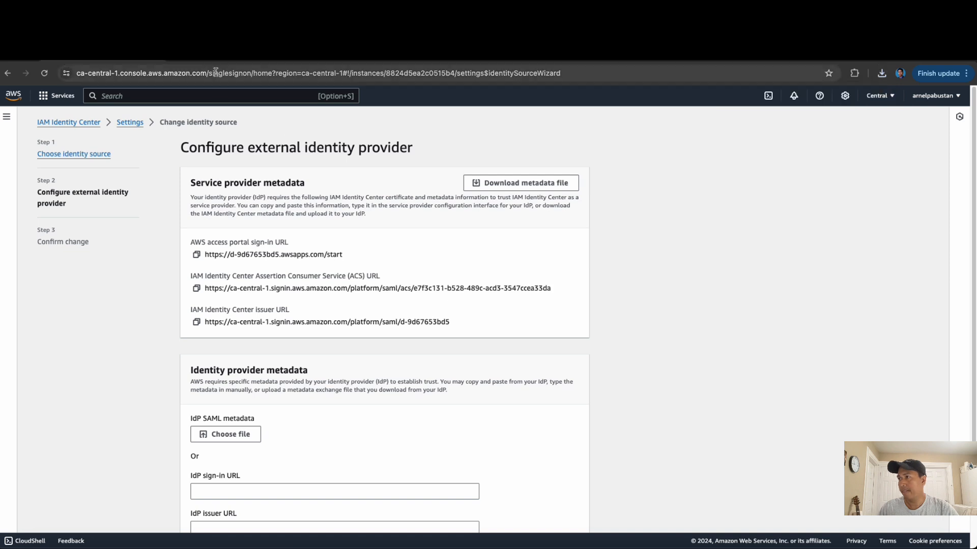
Step: Switch to the Azure portal and upload 2024-10-7_10-043_d-9d67653bd5_sp_saml_metadata.xml from Downloads as the application's SAML metadata file
click(224, 52)
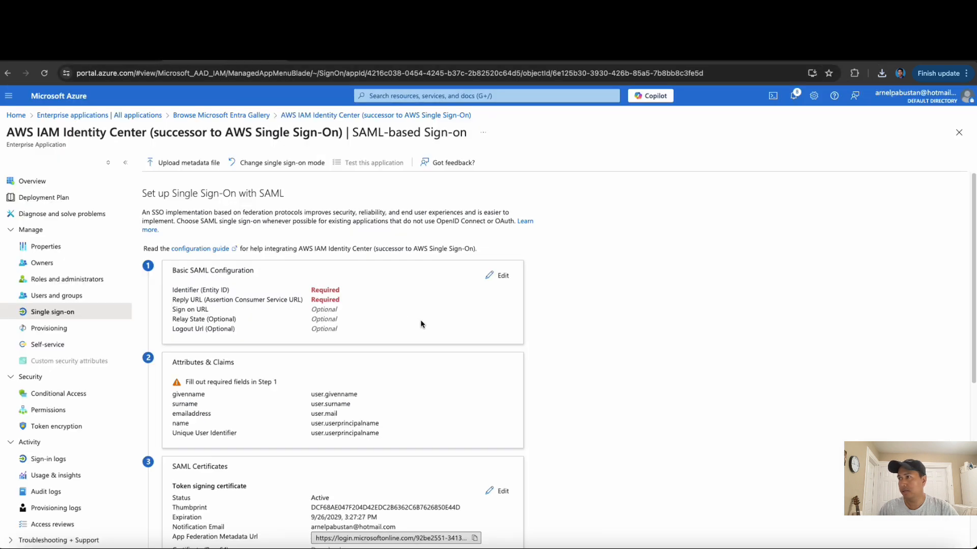
click(181, 164)
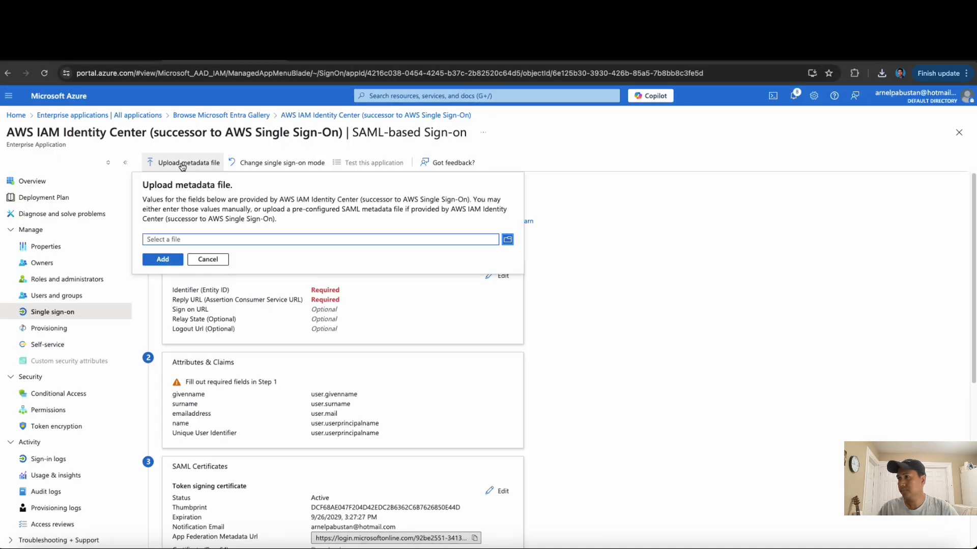
click(507, 239)
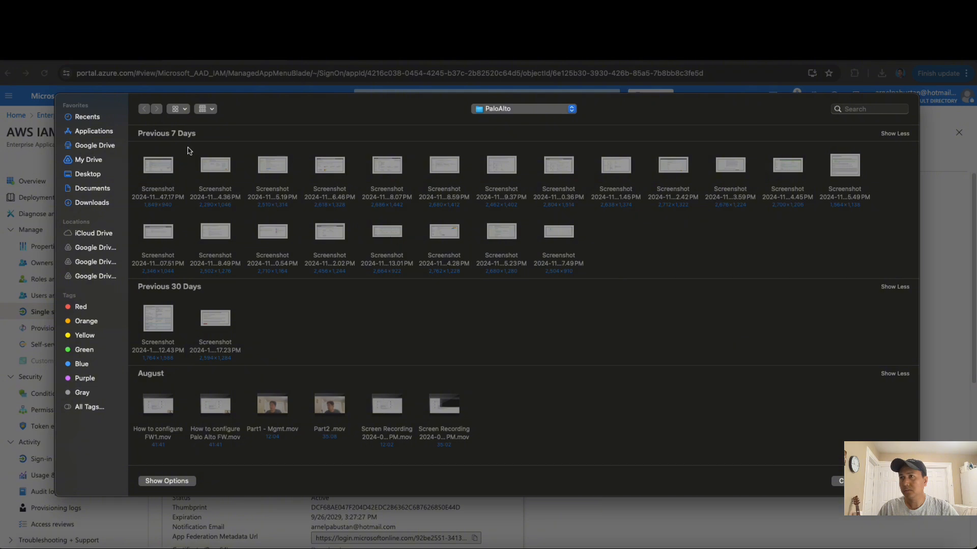
click(88, 189)
click(92, 203)
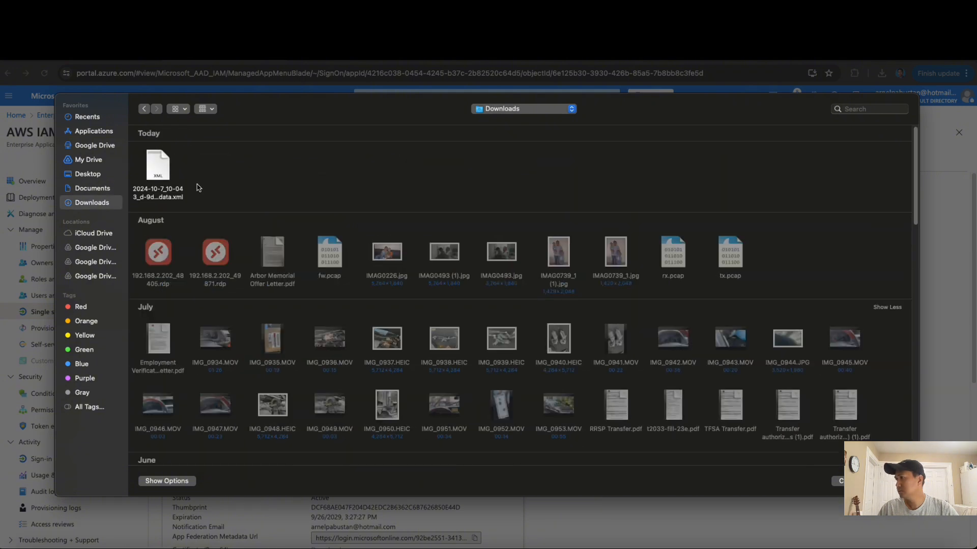
click(161, 172)
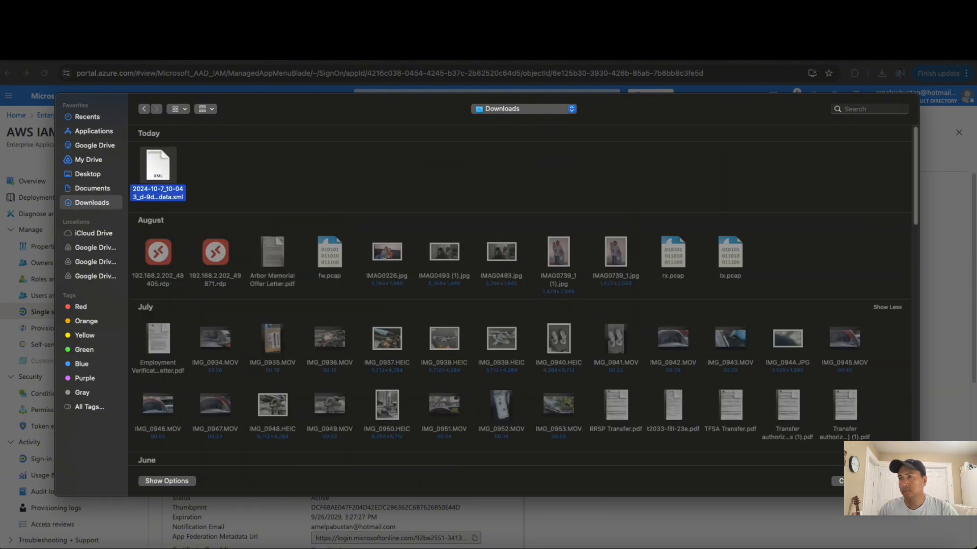
key(Return)
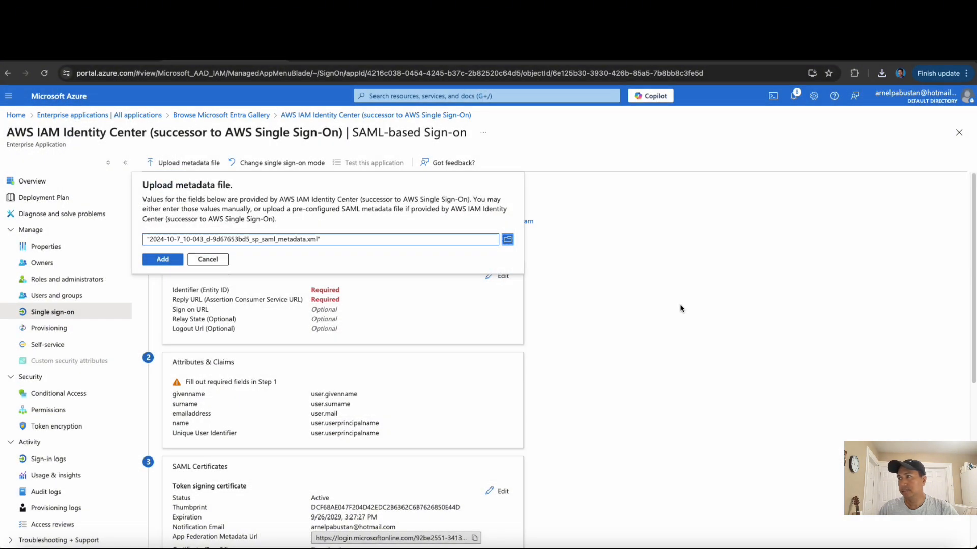
click(164, 260)
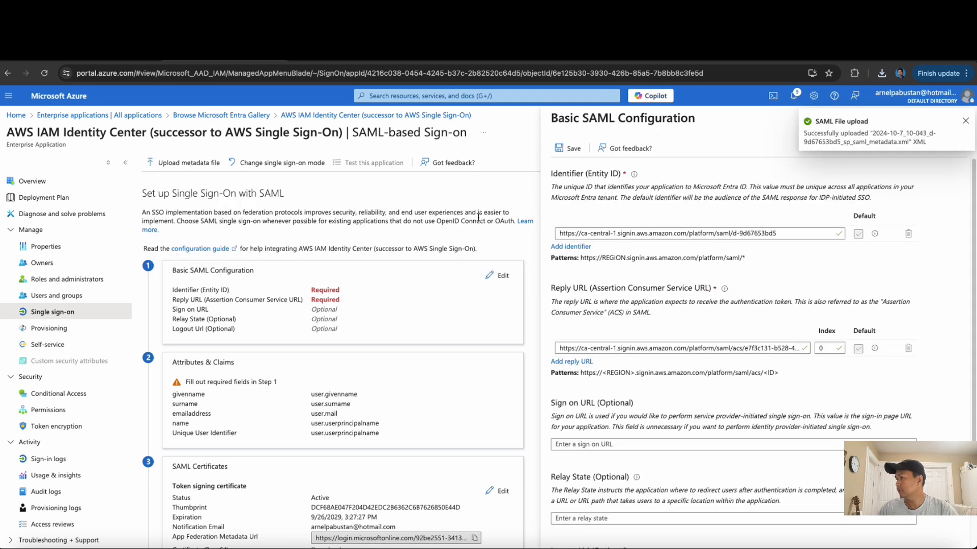
Step: Save the Basic SAML Configuration with the imported identifier and reply URL, close it and postpone the single sign-on test
scroll(732, 313, down, 1)
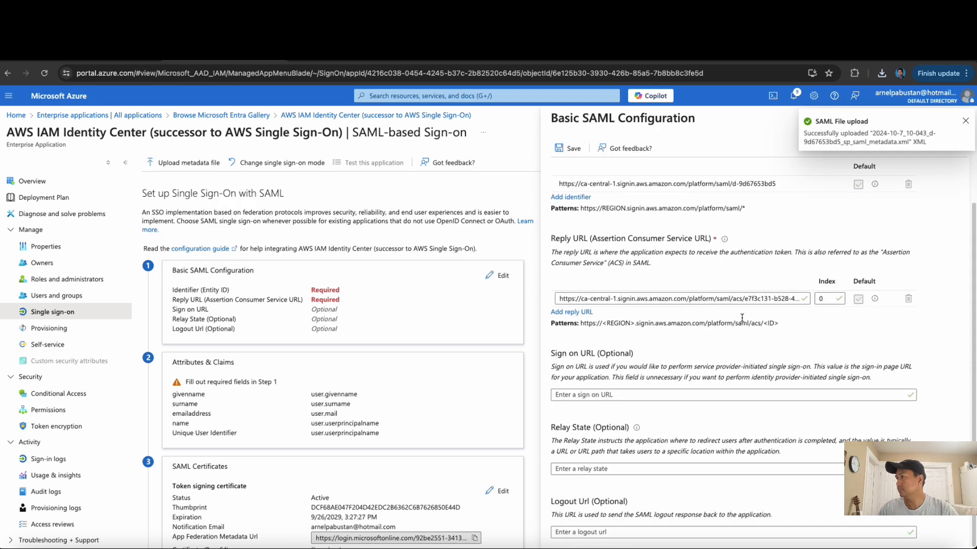
click(568, 148)
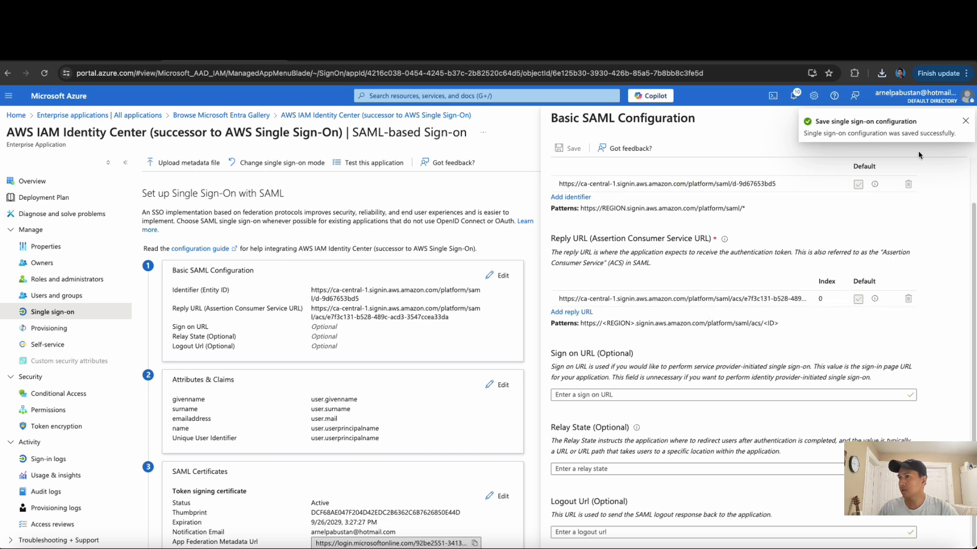
click(965, 121)
click(952, 119)
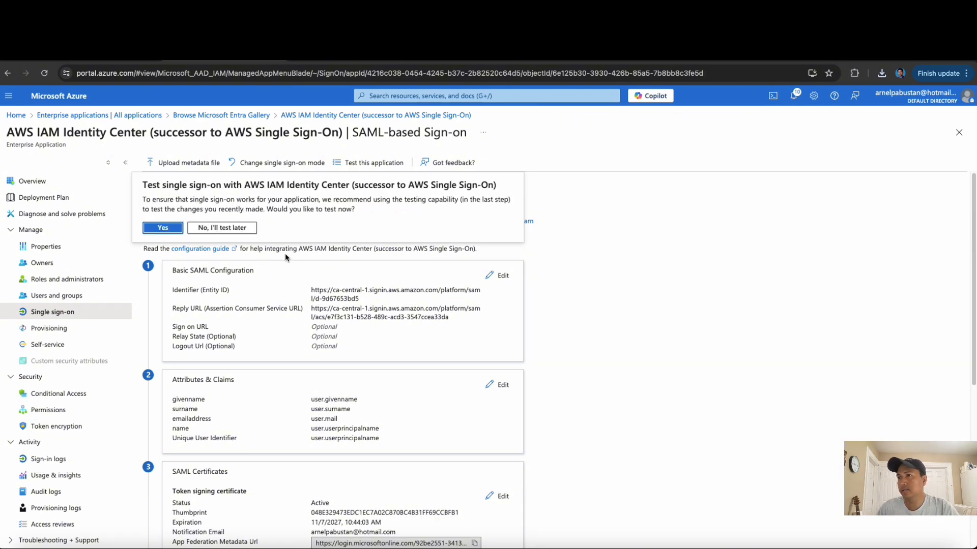
click(232, 232)
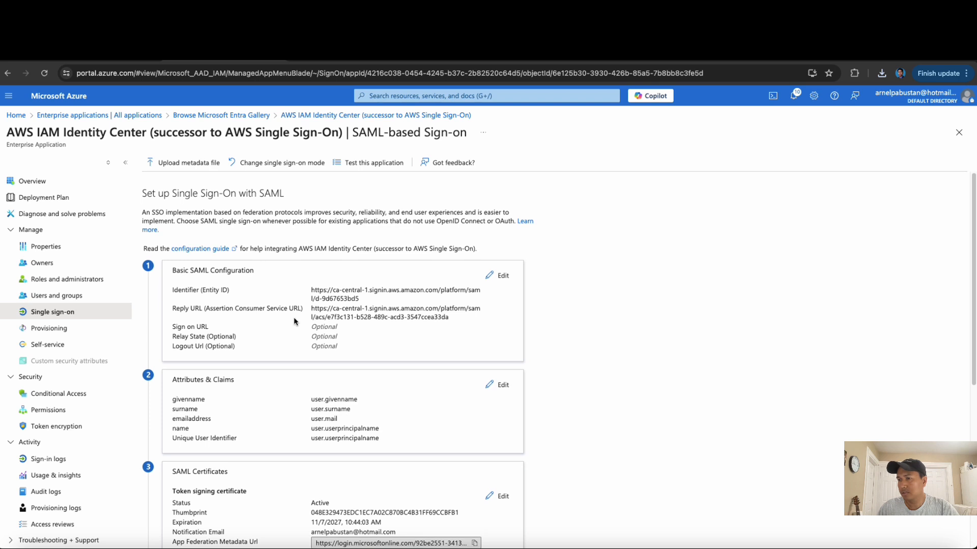
Step: Download the Federation Metadata XML from the application's SAML Certificates section
scroll(285, 326, down, 3)
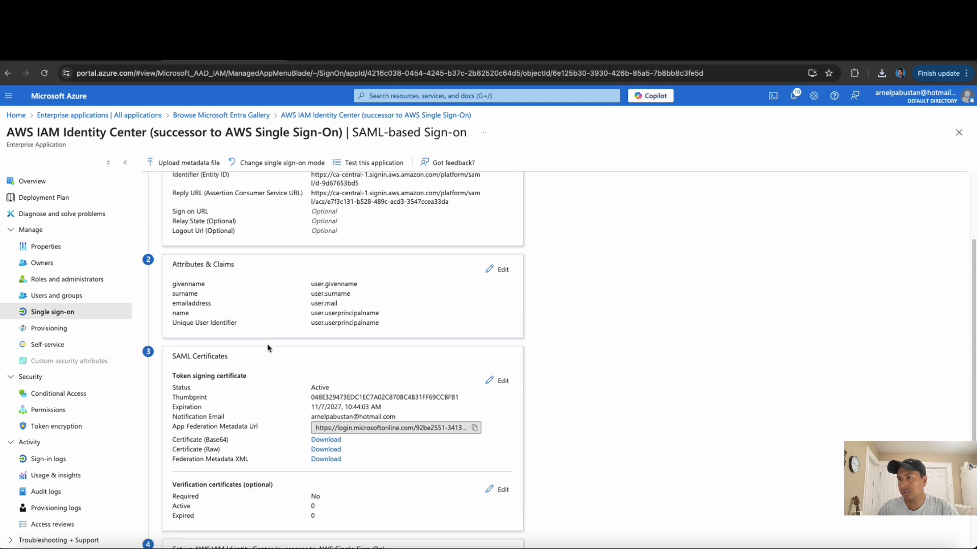
scroll(268, 344, down, 3)
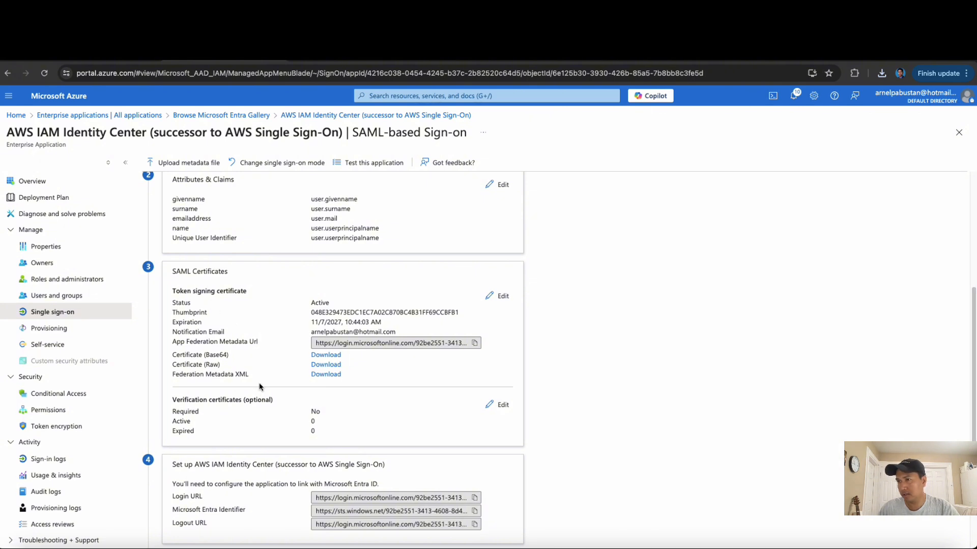
drag(174, 376, 255, 379)
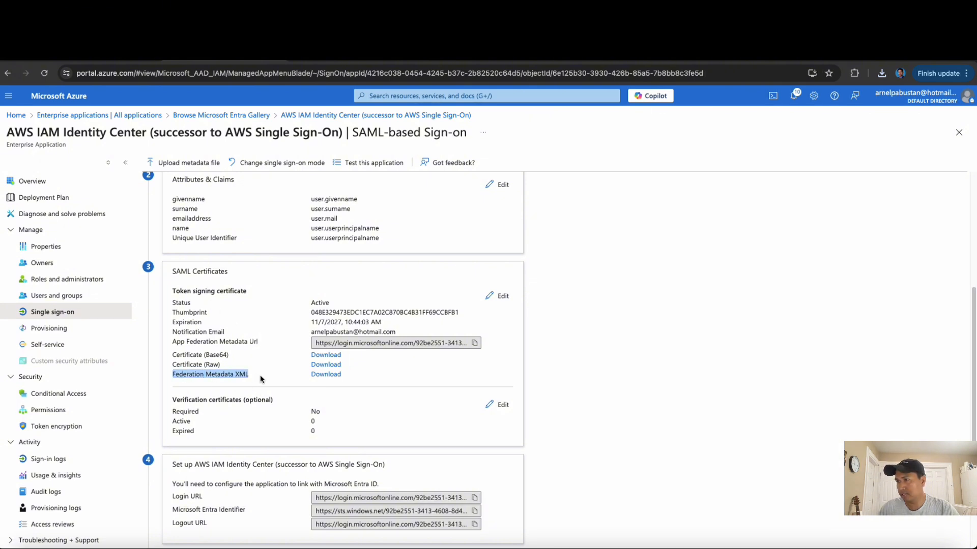
click(267, 380)
click(326, 375)
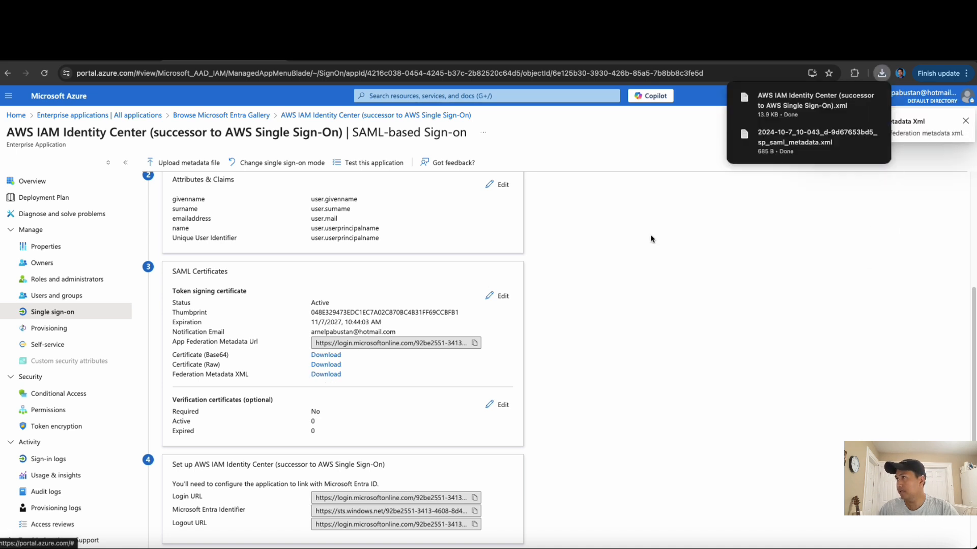
scroll(473, 376, down, 2)
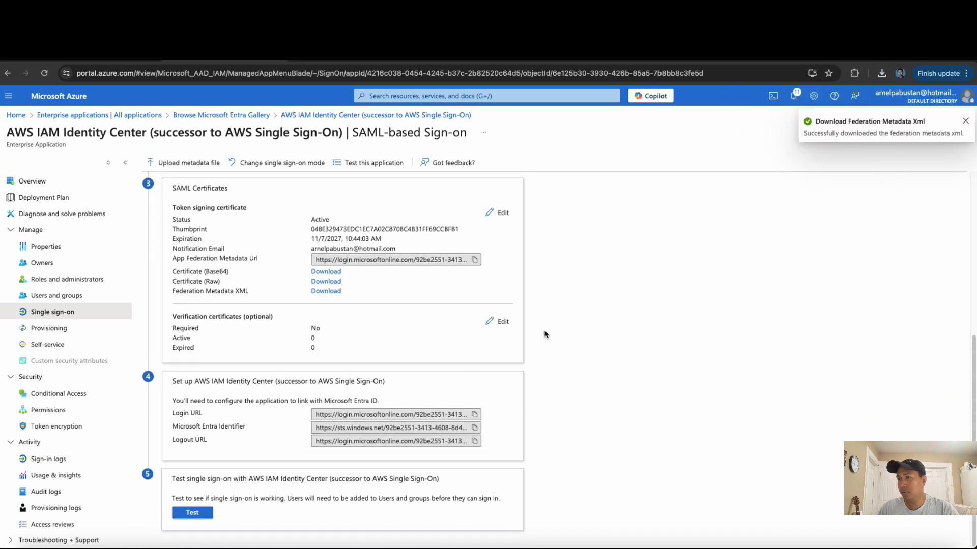
Step: Switch back to the AWS external identity provider configuration and point out the Identity provider metadata and Service provider metadata sections
click(102, 52)
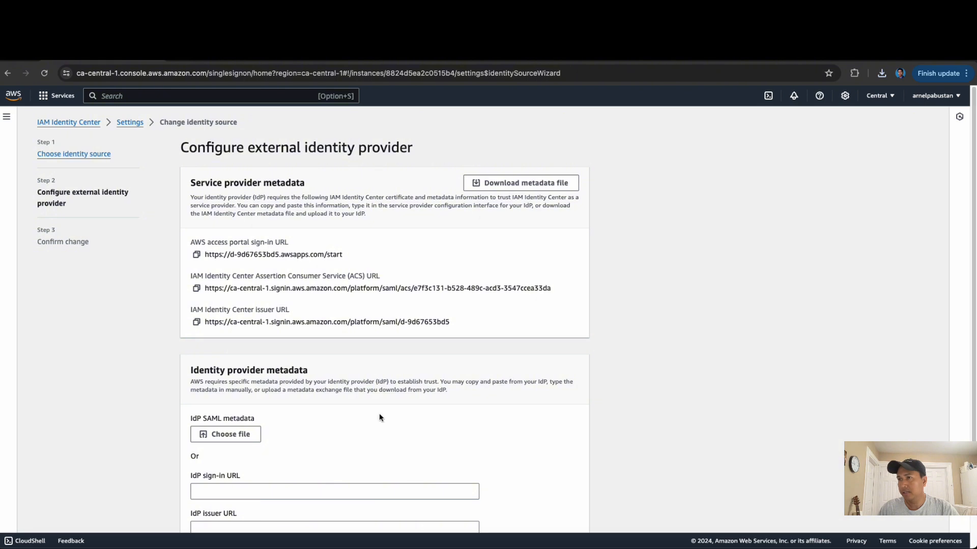
scroll(371, 411, down, 2)
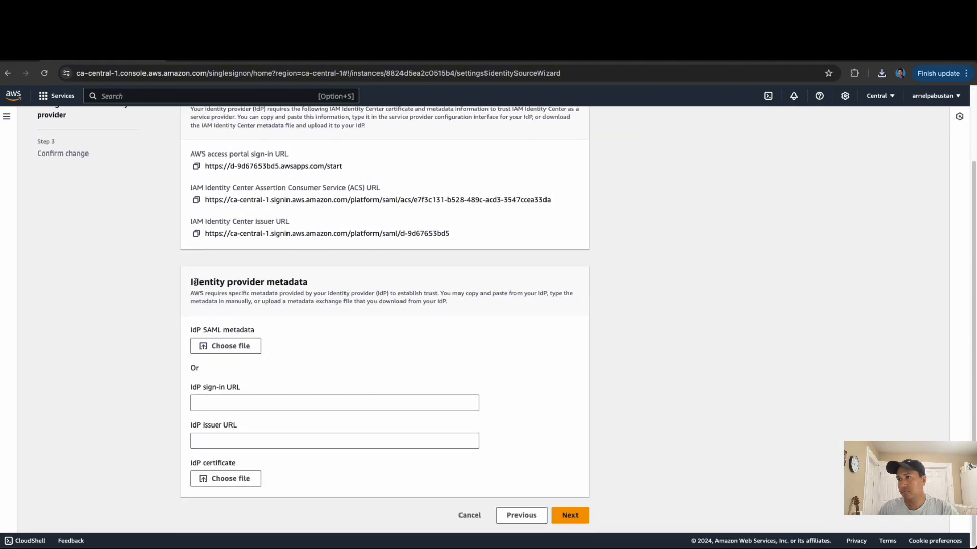
drag(195, 282, 315, 286)
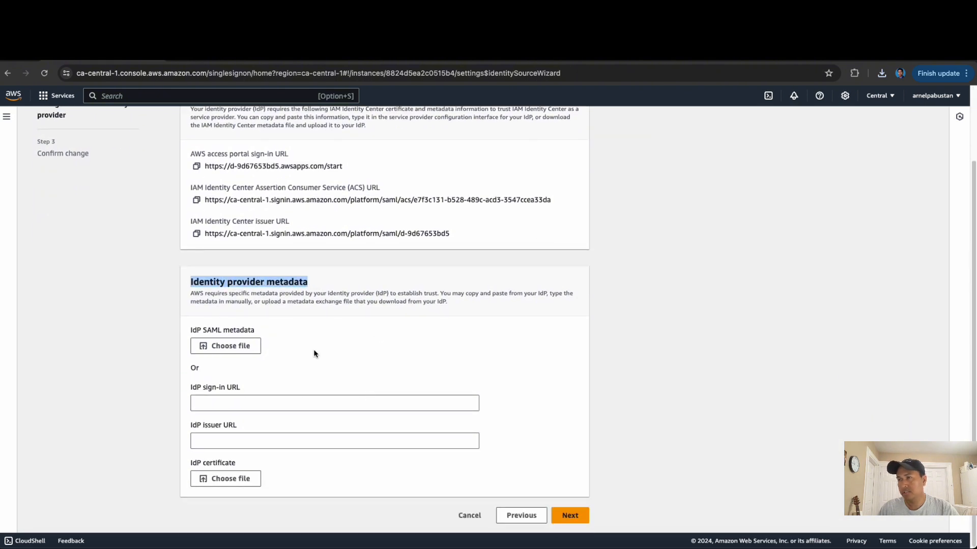
scroll(312, 353, up, 2)
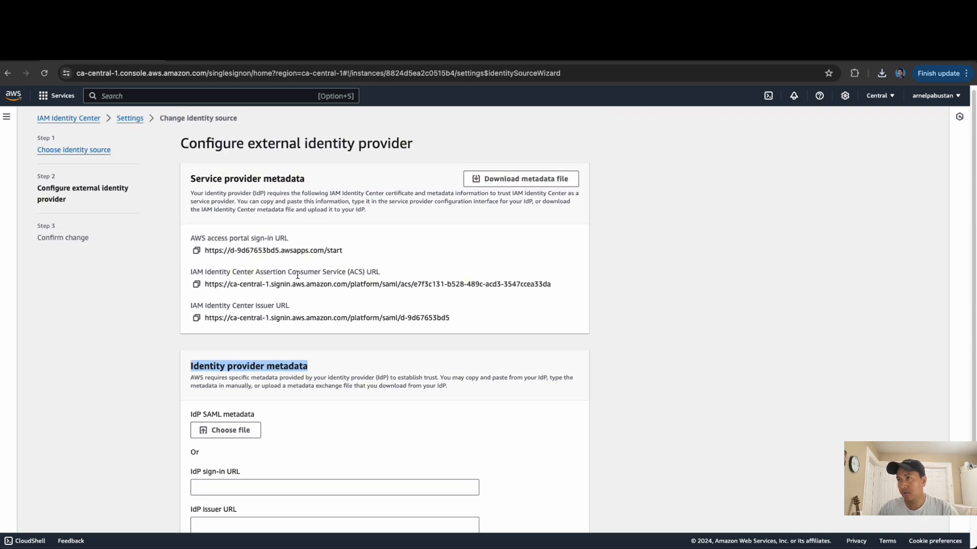
triple_click(189, 179)
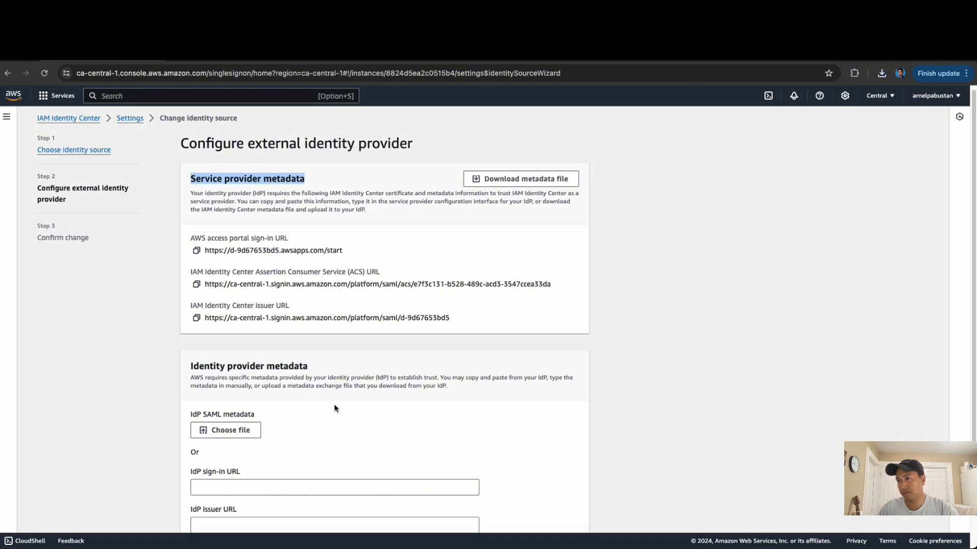
Step: Upload AWS IAM Identity Center (successor to AWS Single Sign-On).xml from Downloads as the IdP SAML metadata and proceed to the change confirmation
drag(192, 366, 310, 367)
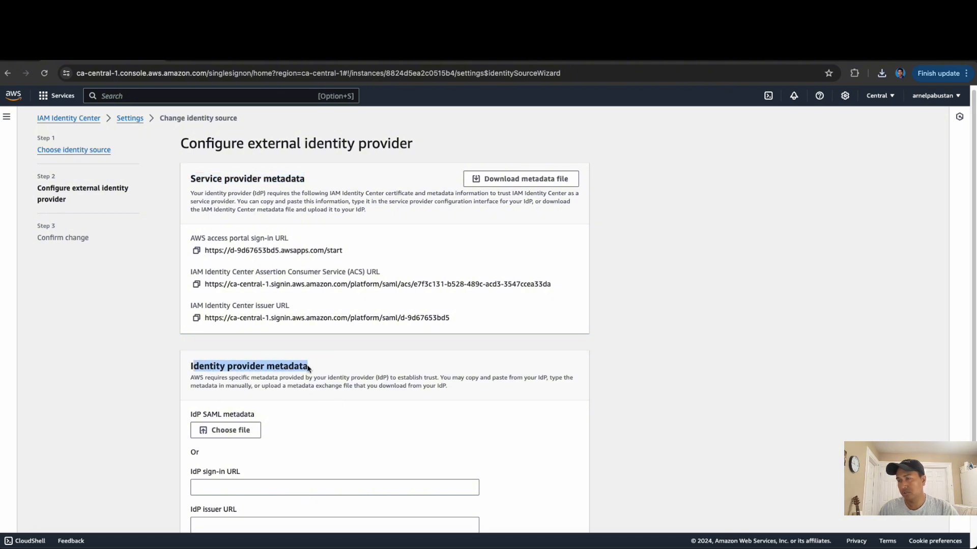
click(298, 391)
scroll(291, 421, down, 1)
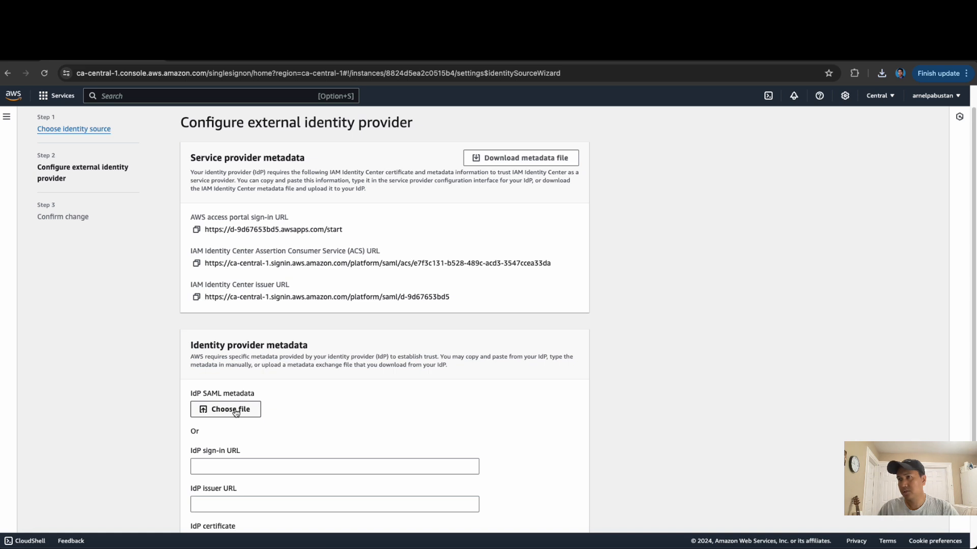
click(235, 413)
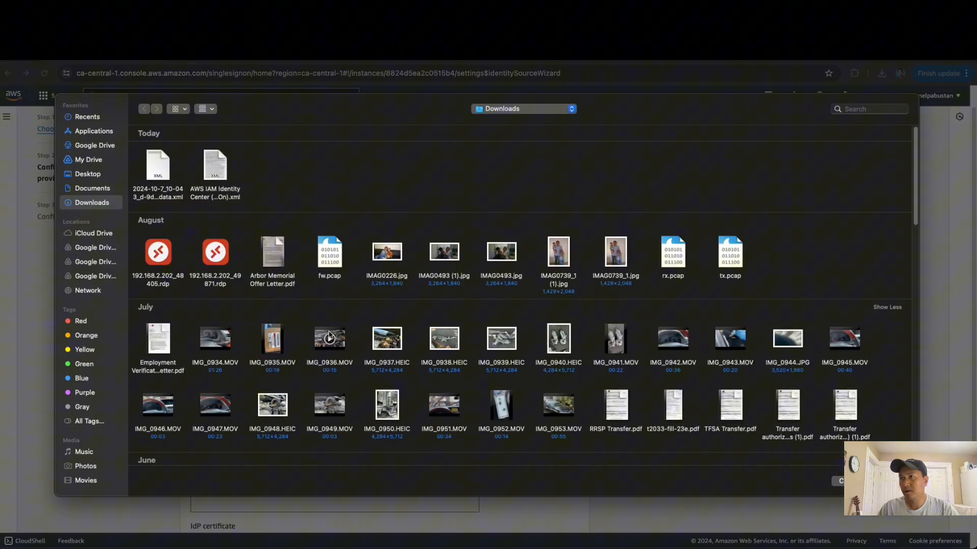
click(220, 161)
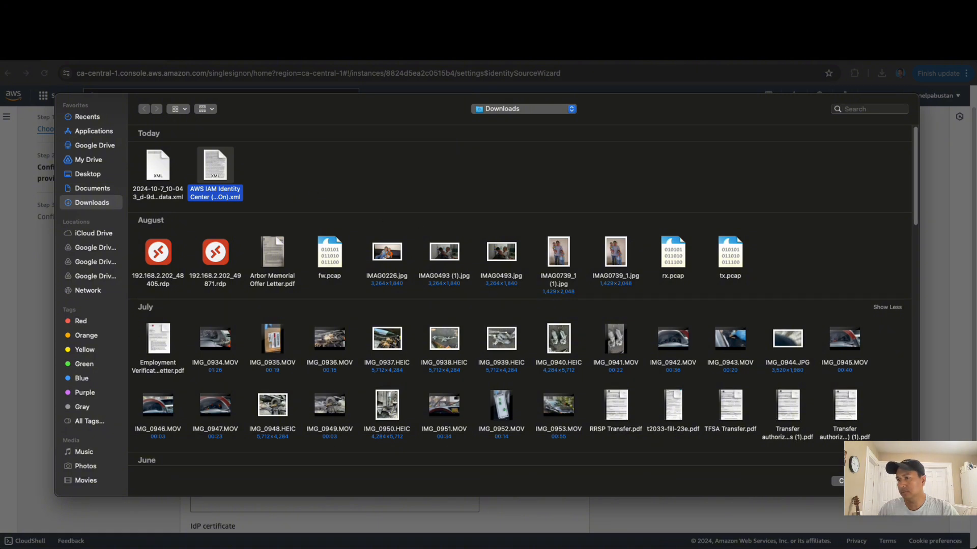
key(Return)
scroll(535, 391, down, 3)
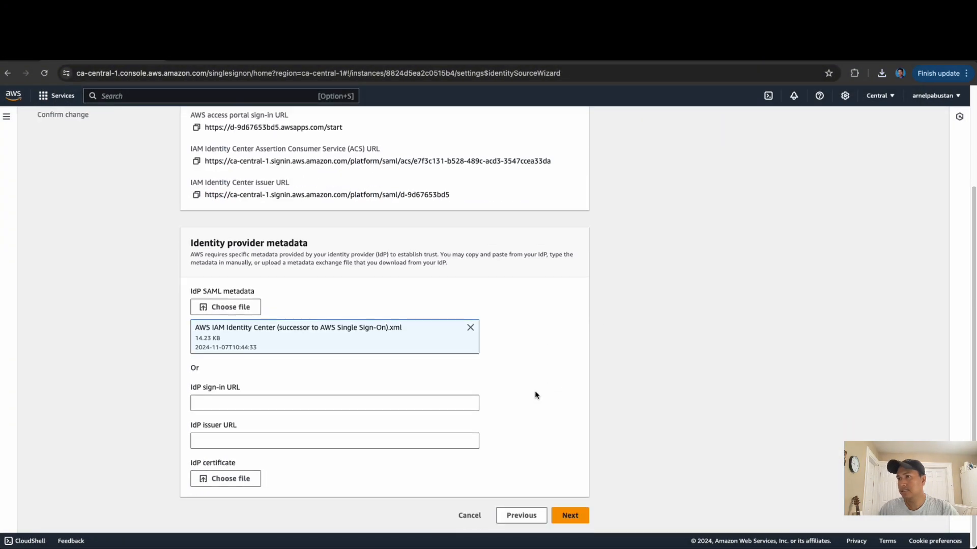
click(569, 515)
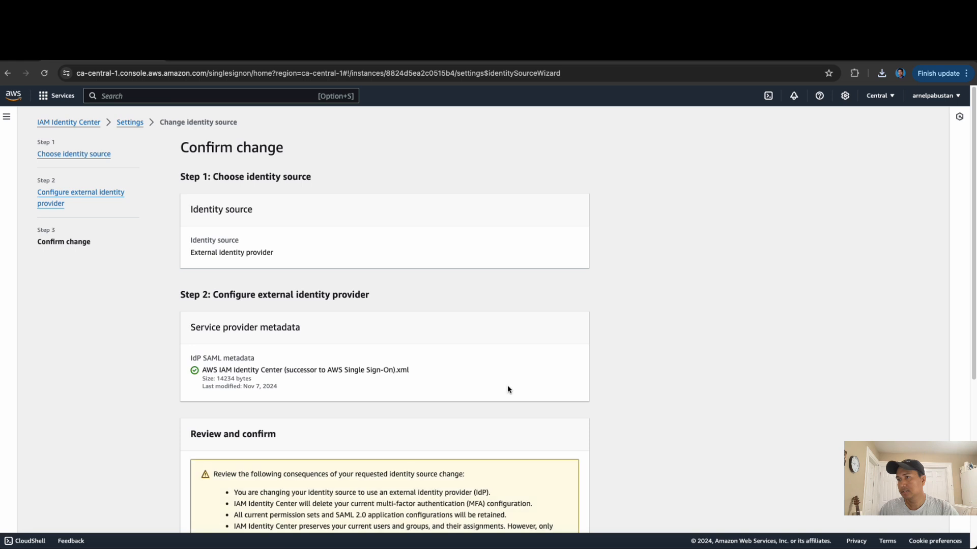
Step: Review the consequences of the identity source change, enter ACCEPT as confirmation and change the identity source
scroll(461, 402, down, 5)
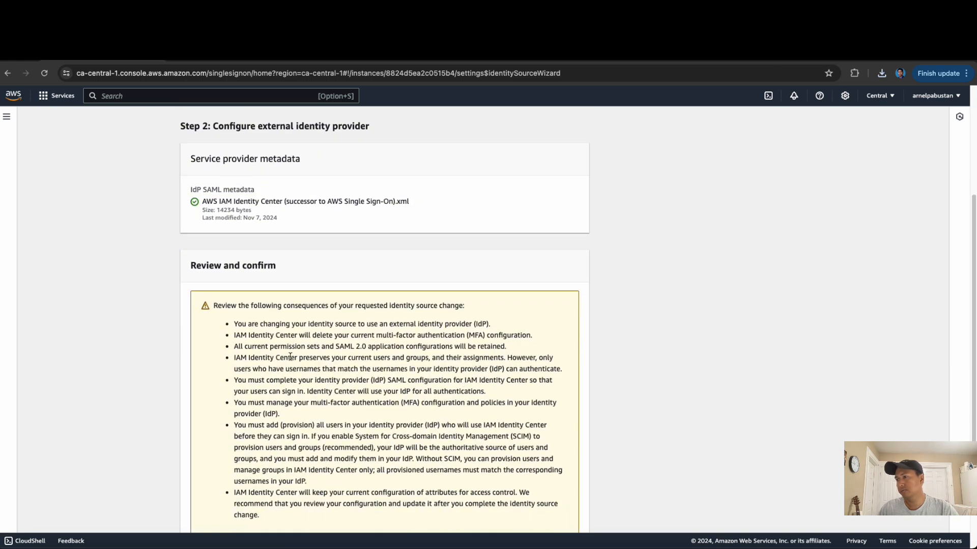
scroll(288, 348, down, 3)
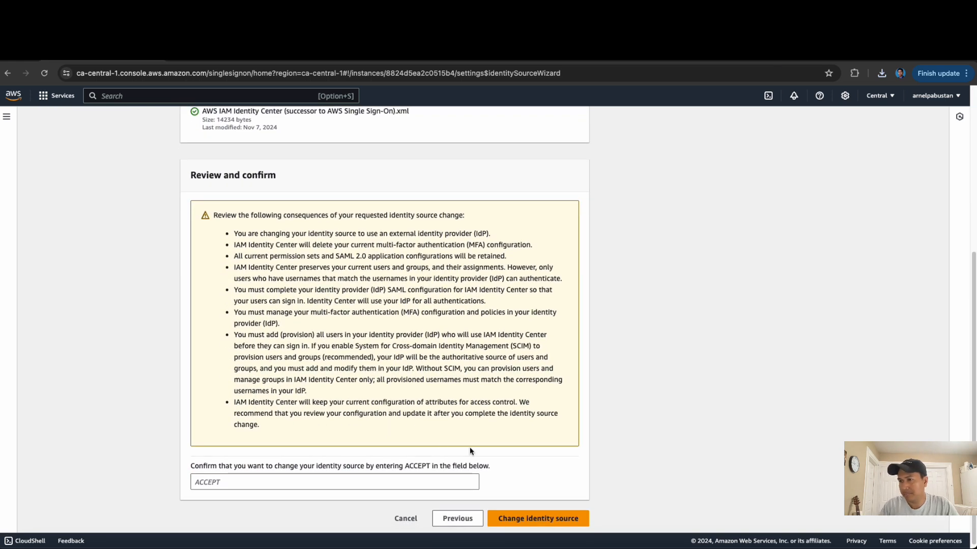
click(277, 479)
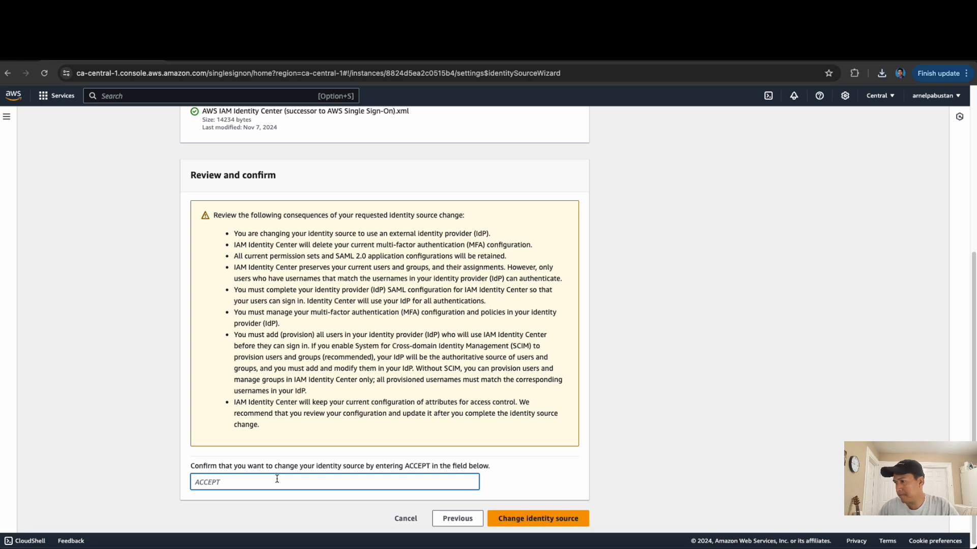
text(ACCEPT)
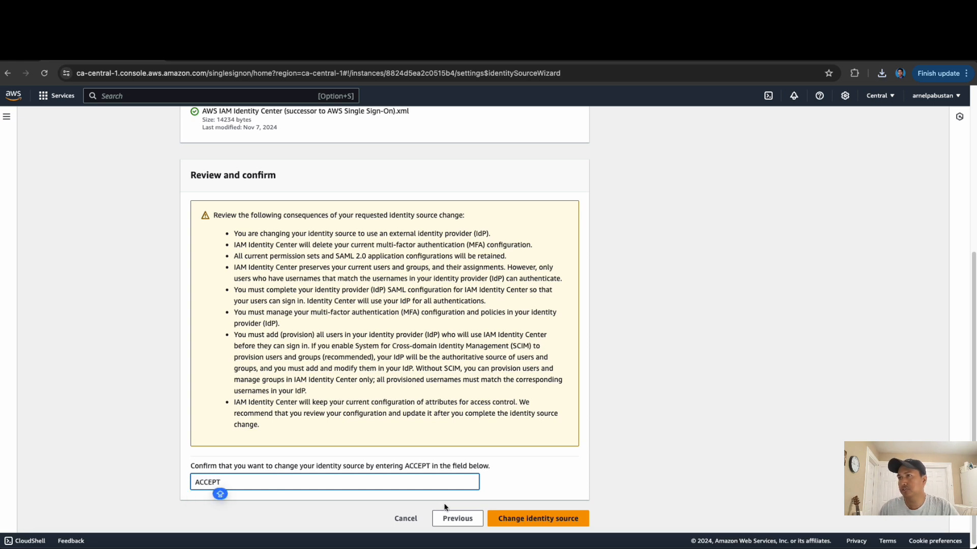
click(537, 518)
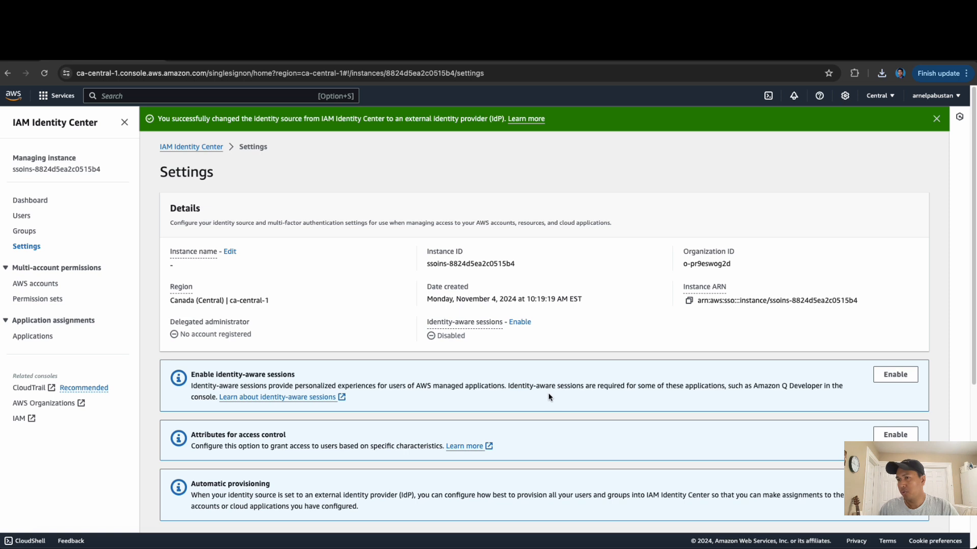
Step: Enable Automatic provisioning in the IAM Identity Center settings
scroll(547, 394, down, 1)
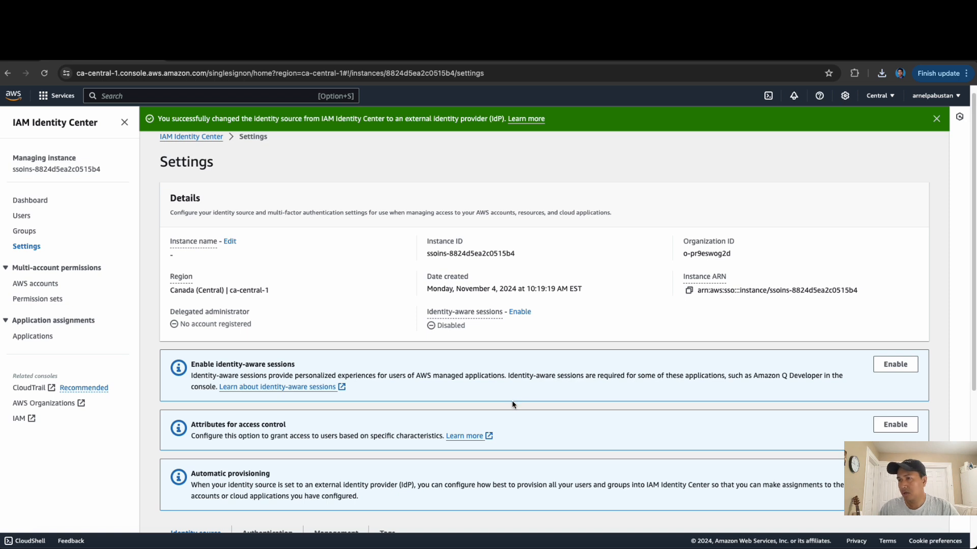
scroll(512, 402, down, 3)
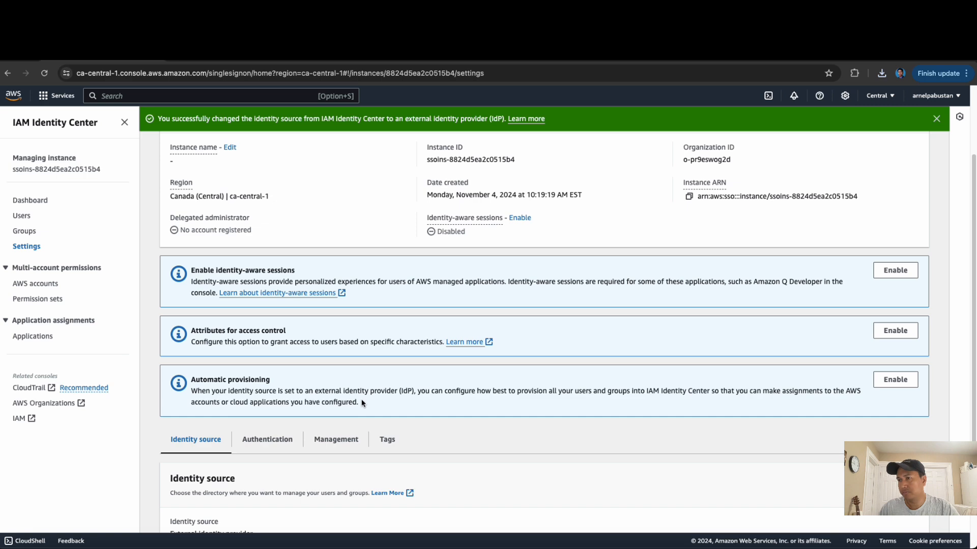
triple_click(192, 381)
click(896, 380)
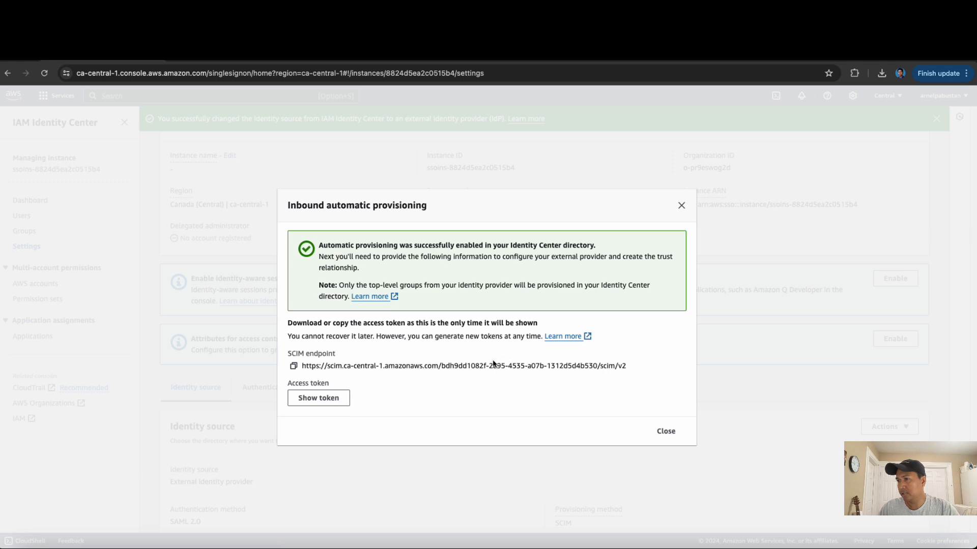
Step: Reveal the access token, copy the SCIM endpoint and the token for use in Azure, and close the inbound provisioning details
click(319, 398)
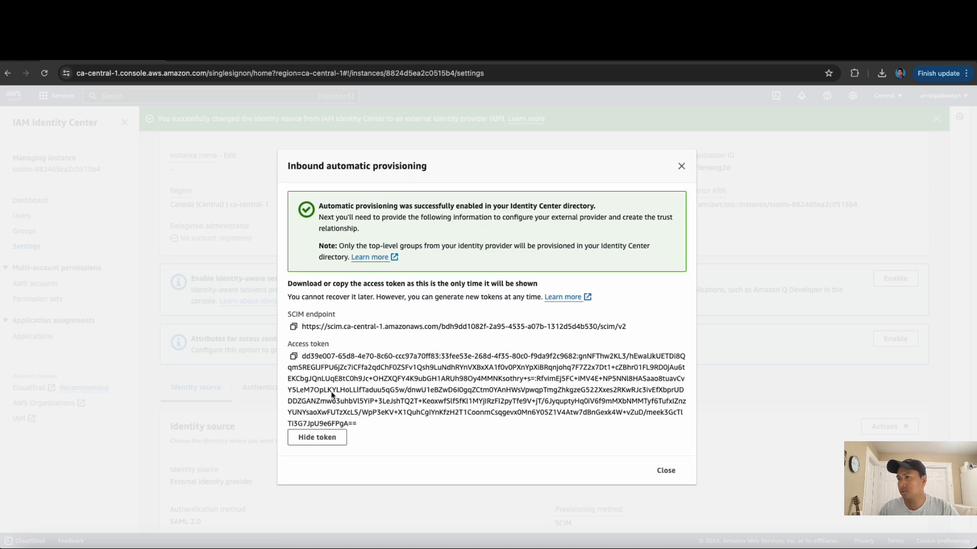
click(293, 326)
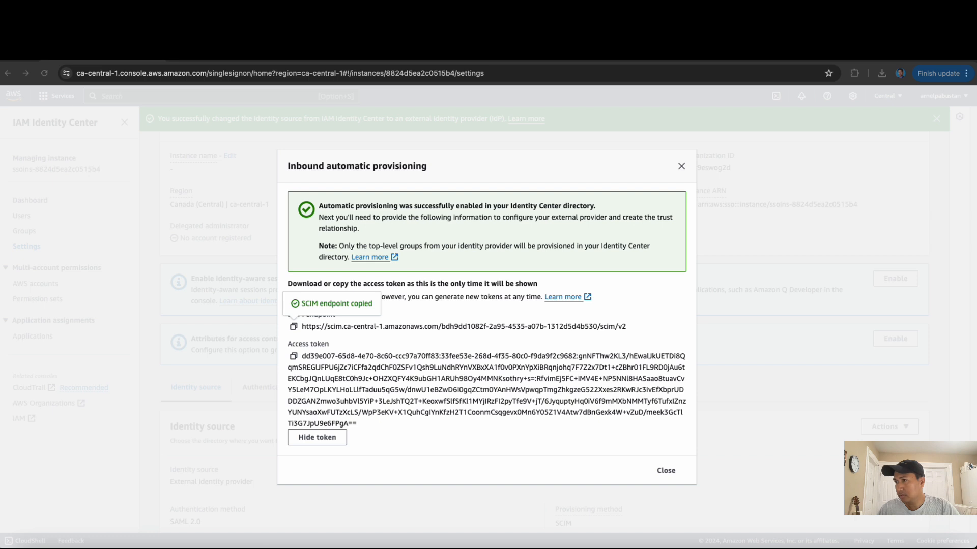
click(293, 357)
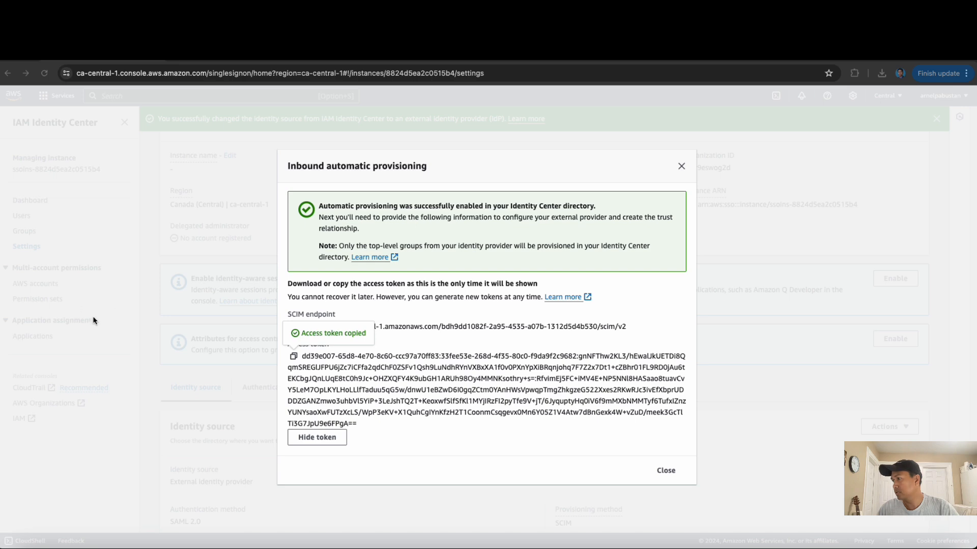
click(666, 471)
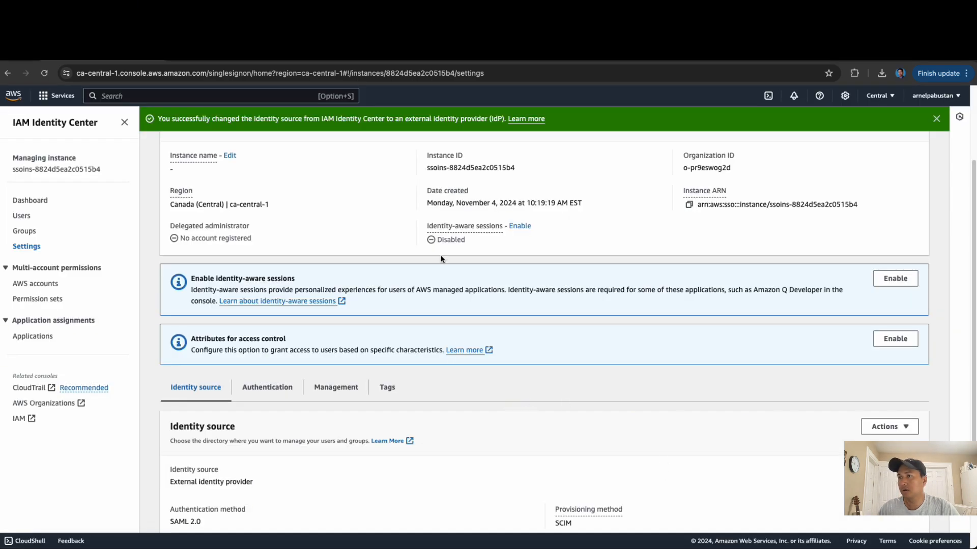
Step: Switch to the Azure portal, review the application's SAML sign-on sections and view the single sign-on test options without running the test
click(224, 51)
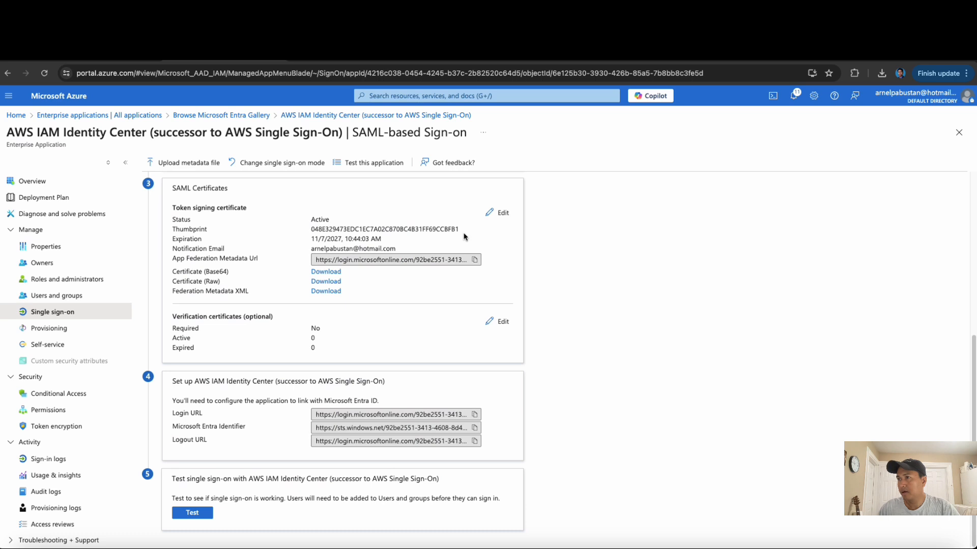
scroll(391, 329, up, 2)
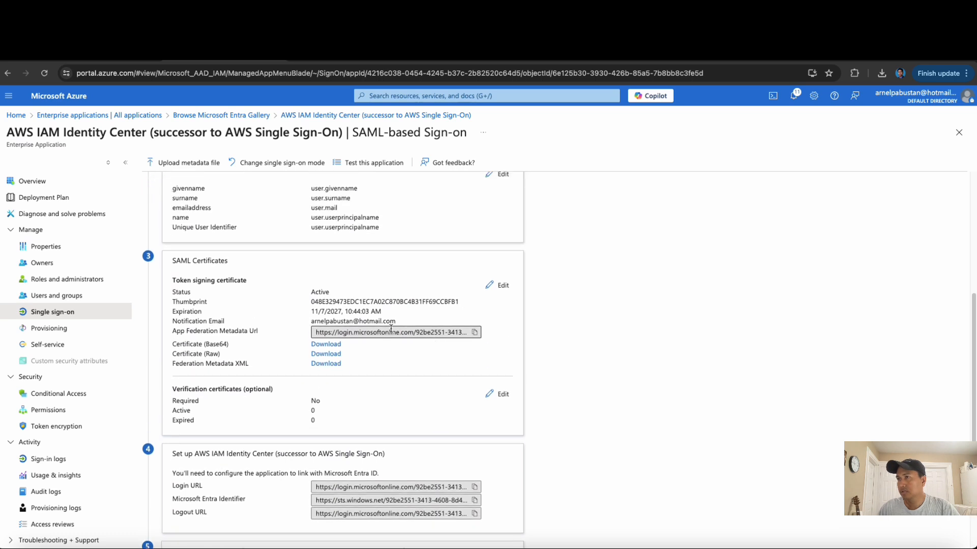
scroll(390, 331, down, 2)
scroll(393, 331, up, 6)
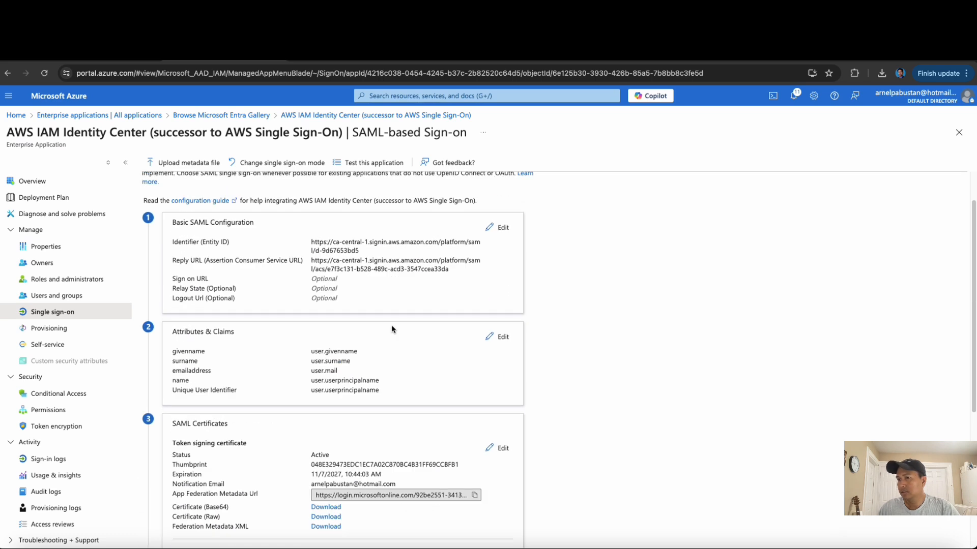
scroll(392, 329, down, 6)
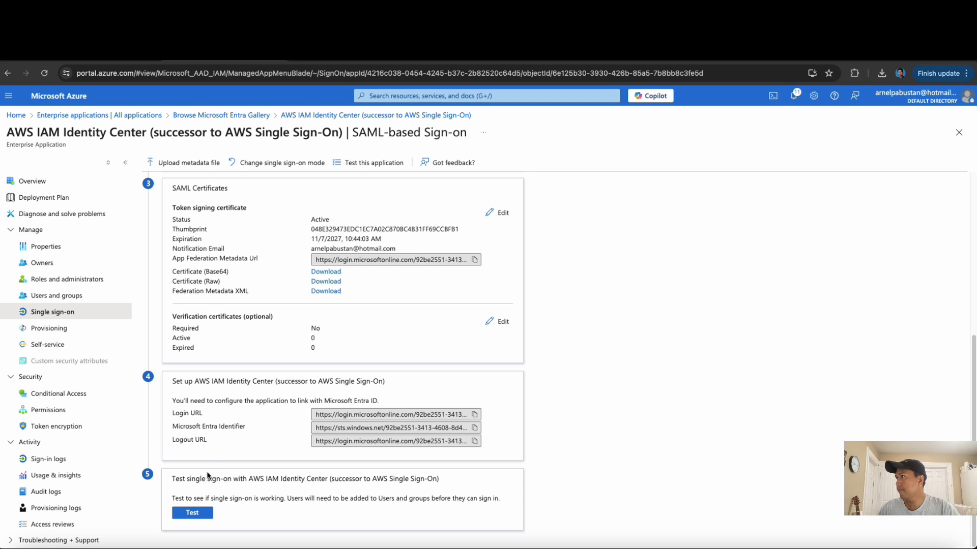
click(193, 514)
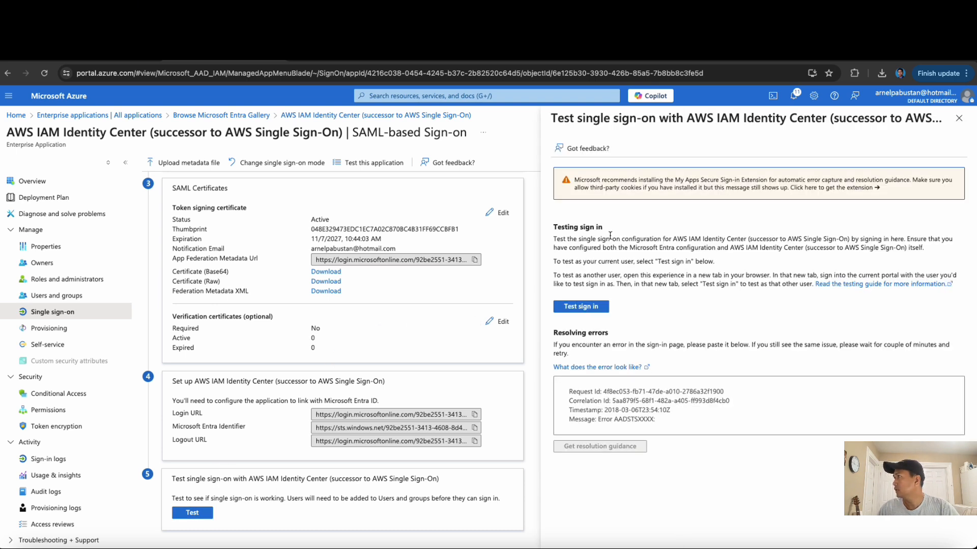
click(959, 118)
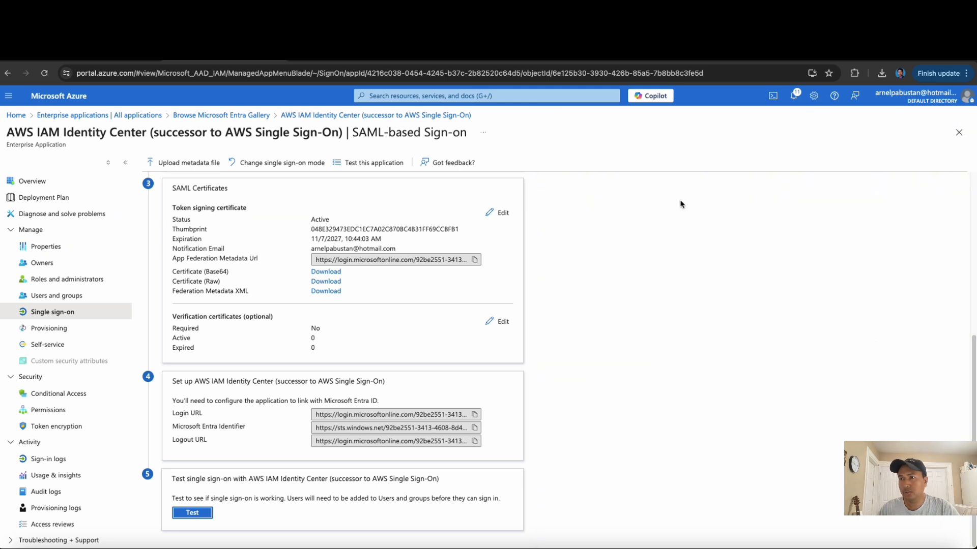
Step: Start provisioning setup for the AWS IAM Identity Center application and set the Provisioning Mode to Automatic
click(54, 329)
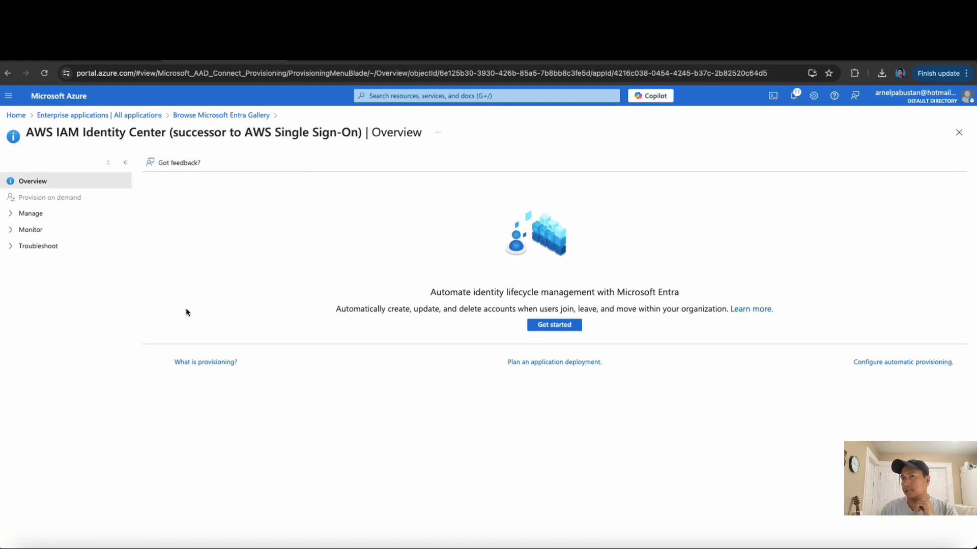
click(552, 328)
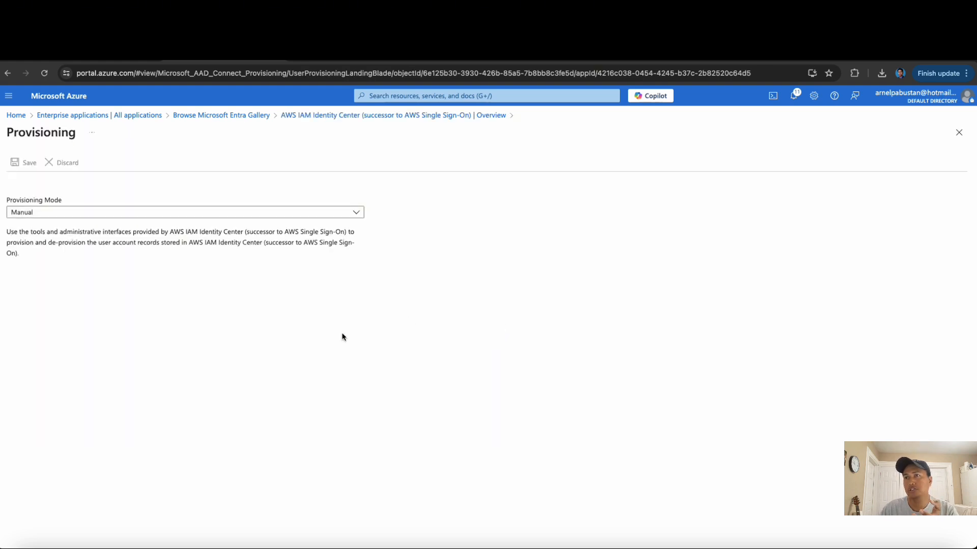
click(81, 216)
click(60, 245)
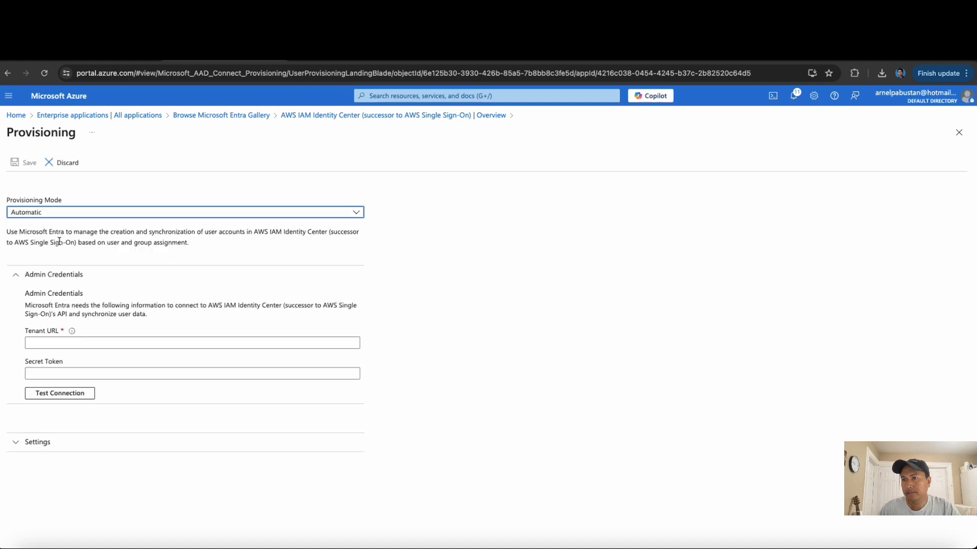
Step: Retrieve the copied AWS SCIM endpoint and paste it as the Tenant URL in the Admin Credentials
click(114, 343)
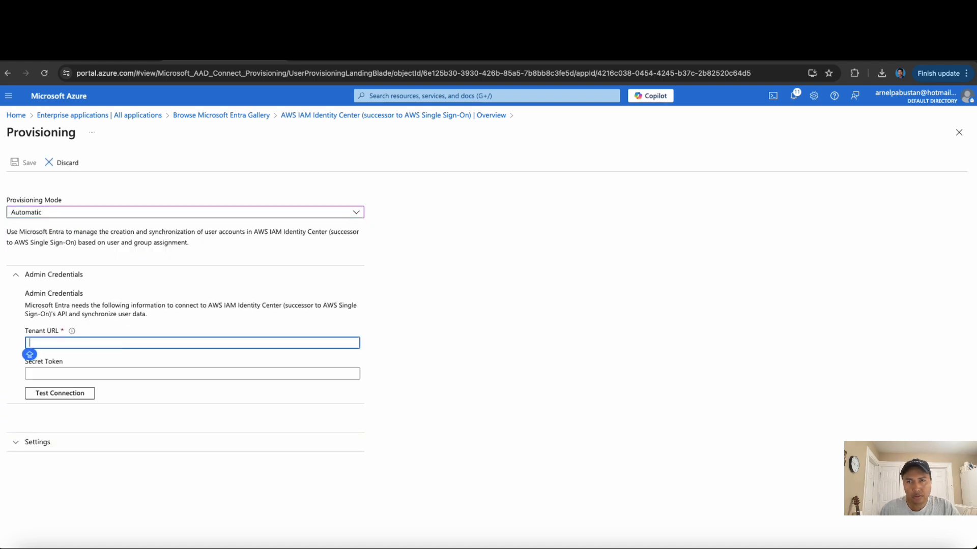
key(super+Tab)
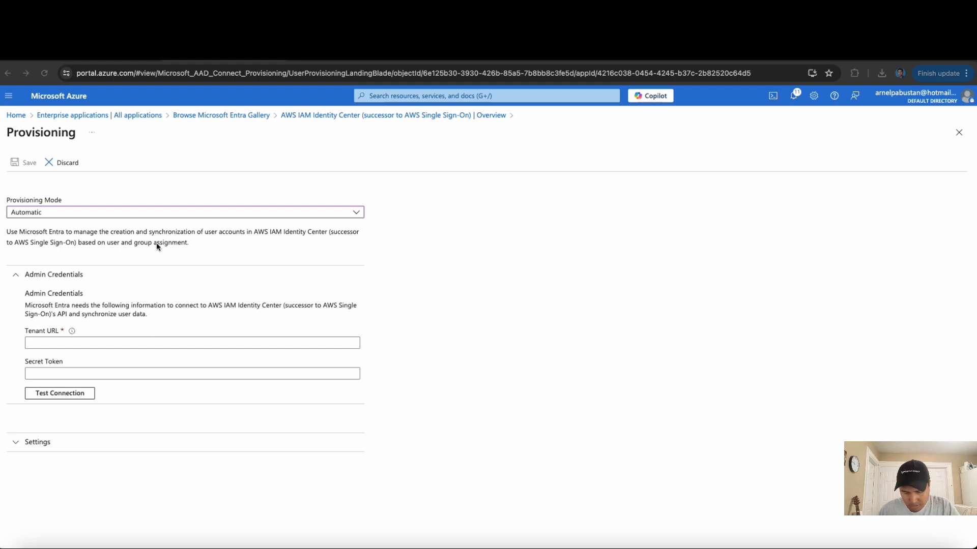
click(91, 343)
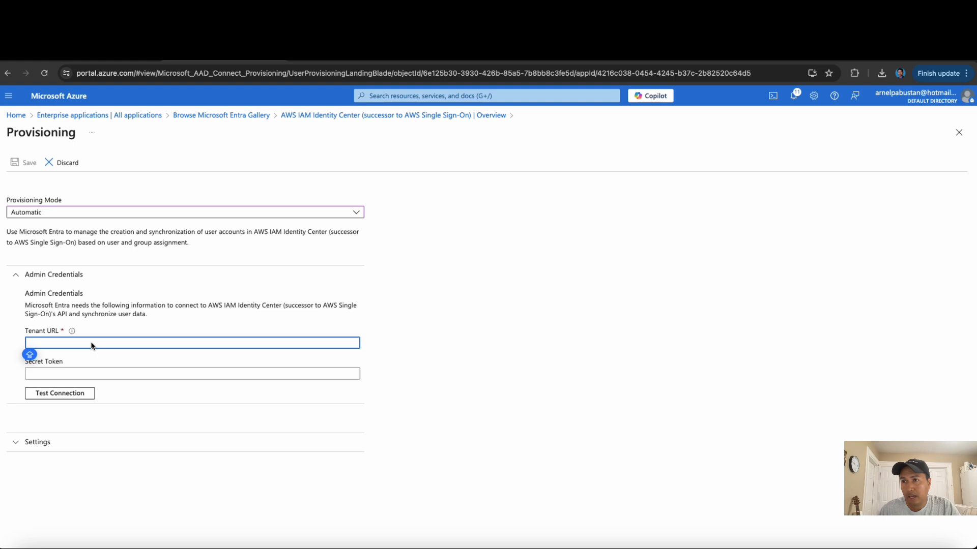
key(super+v)
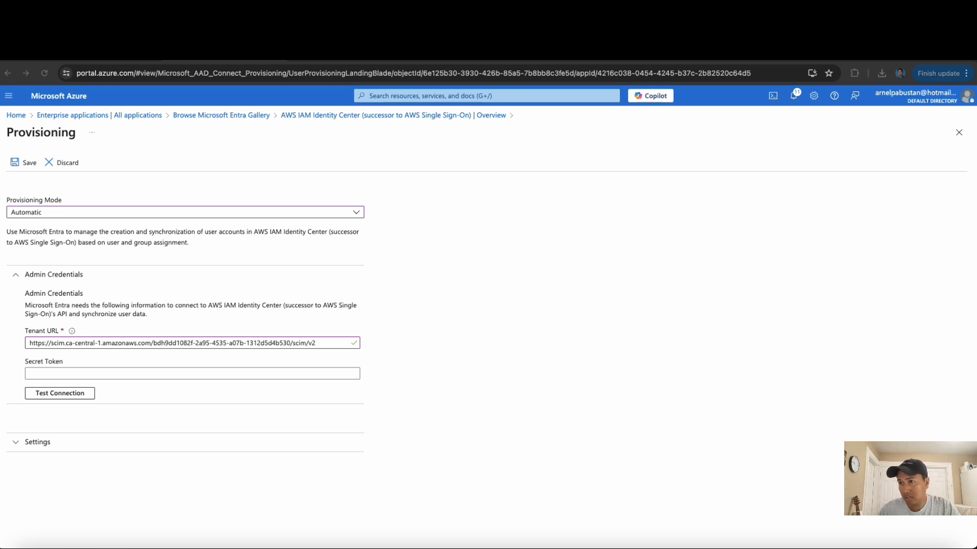
Step: Paste the AWS access token as the Secret Token, then test the connection and save the provisioning settings
click(182, 374)
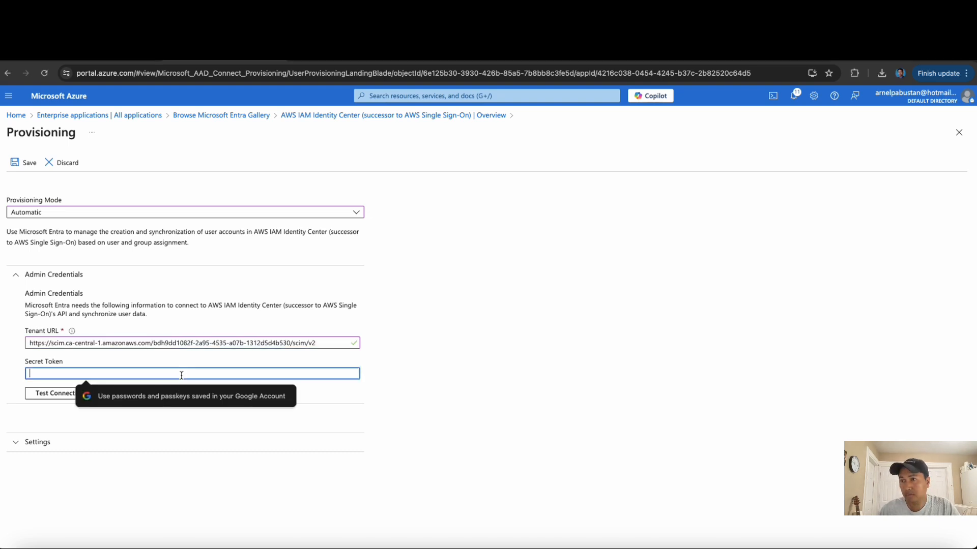
key(ctrl+v)
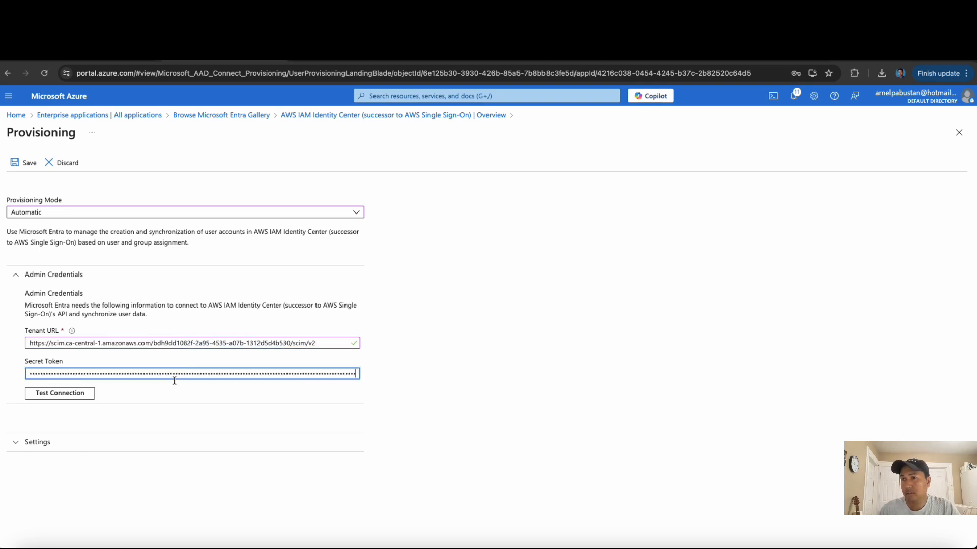
click(68, 400)
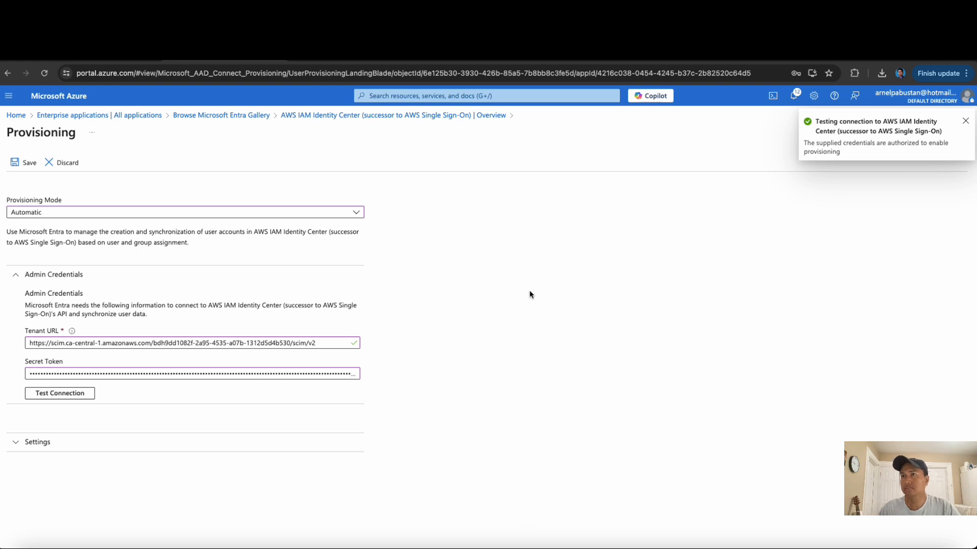
click(24, 166)
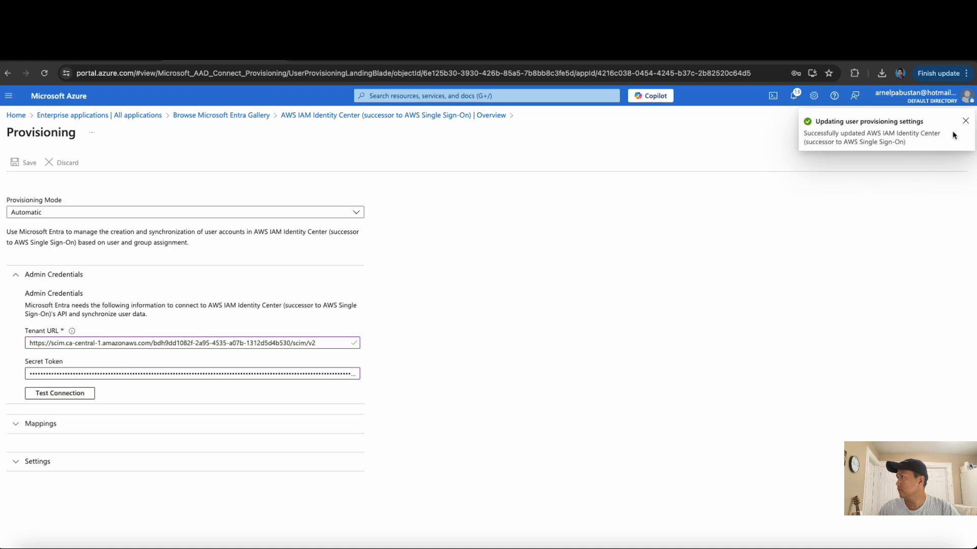
Step: Close the provisioning settings and dismiss the browser's offer to save the password
click(966, 122)
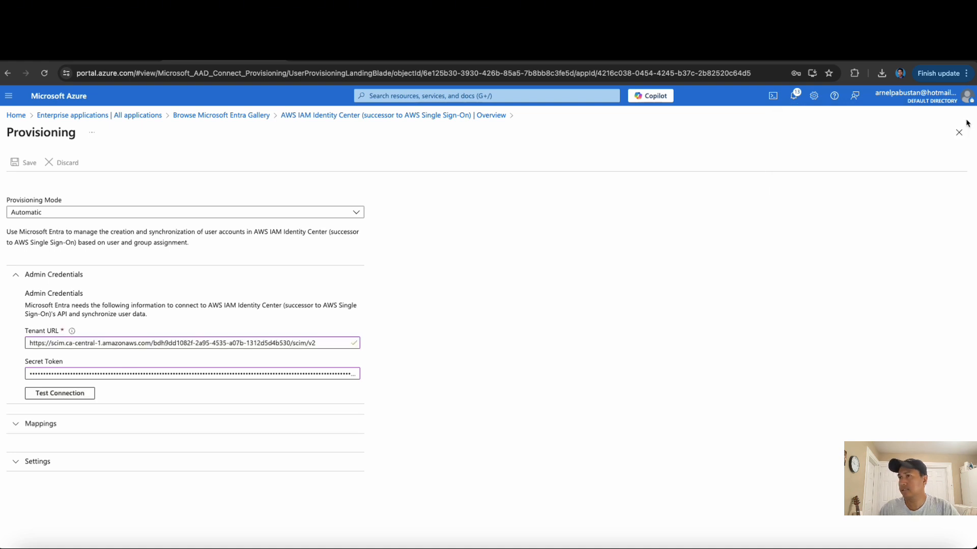
click(959, 133)
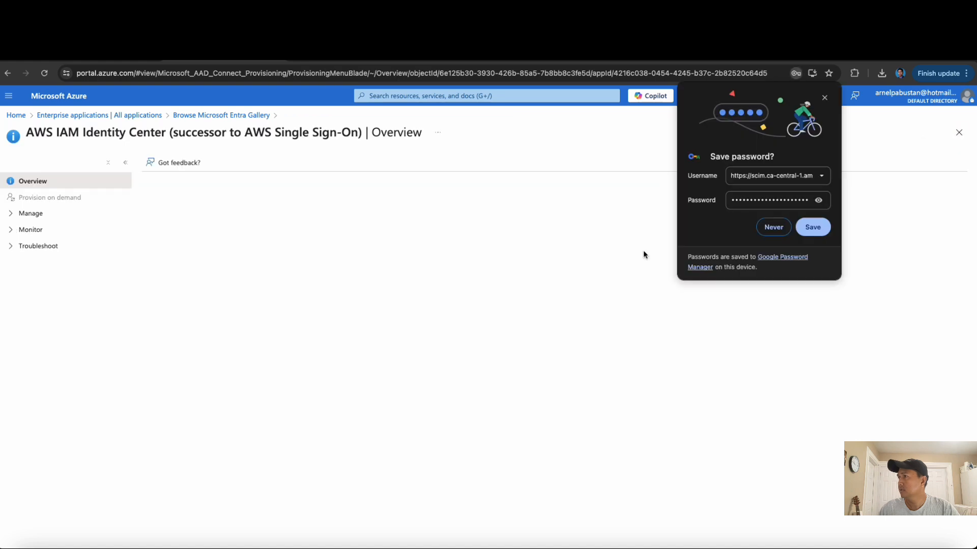
click(824, 97)
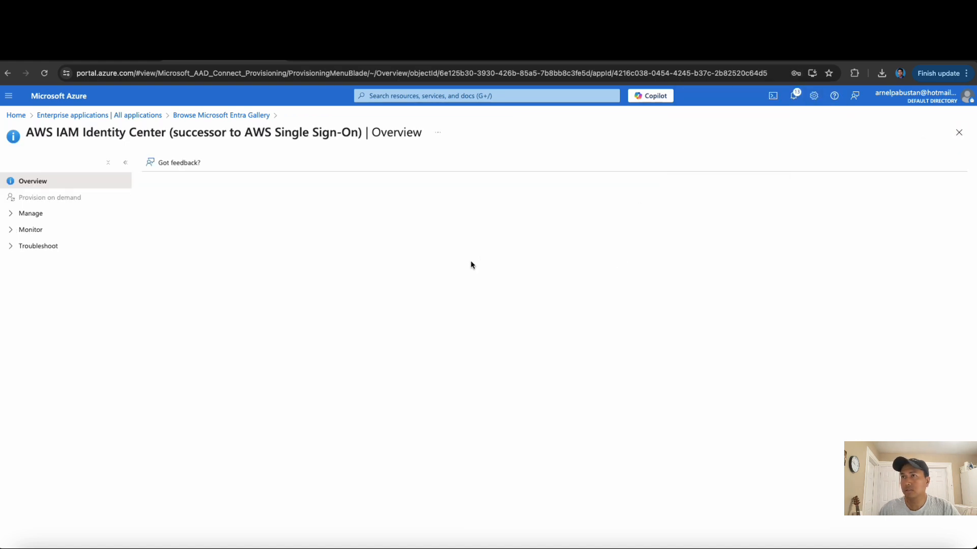
Step: Refresh the enterprise applications list and open the users and groups of the AWS IAM Identity Center application
click(82, 116)
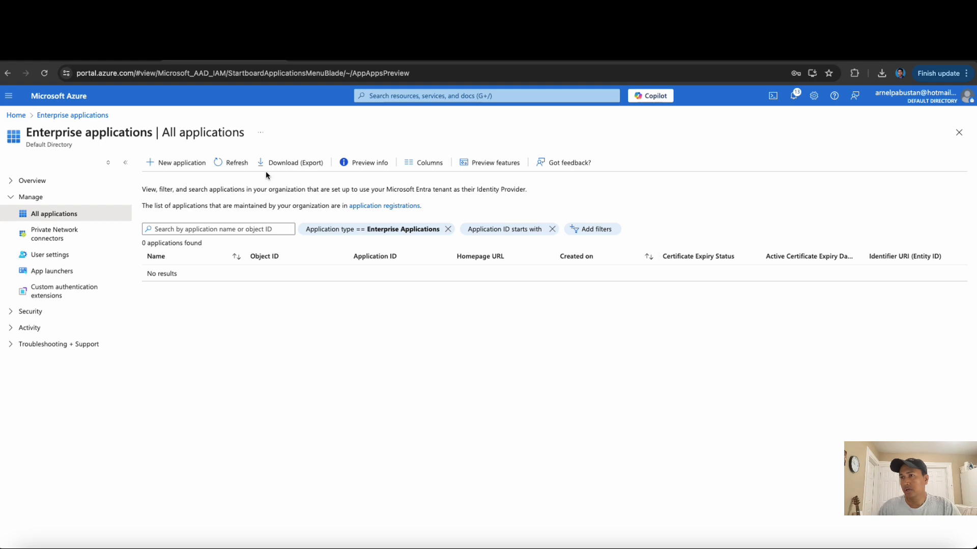
click(235, 163)
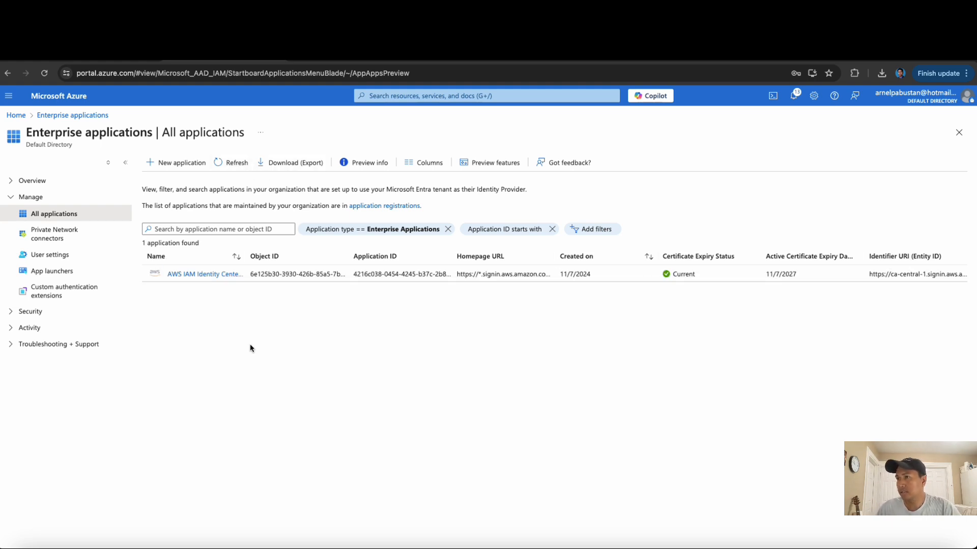
drag(246, 257, 283, 259)
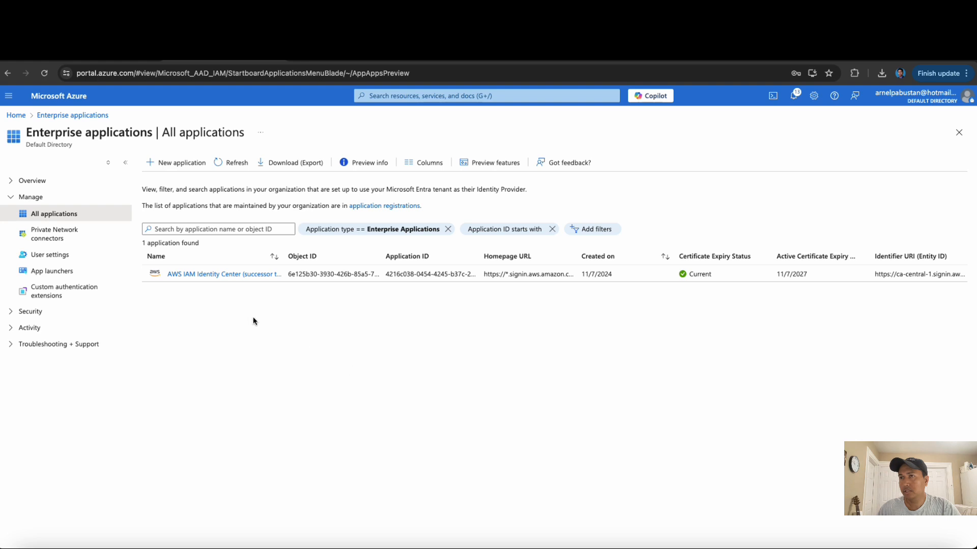
click(185, 275)
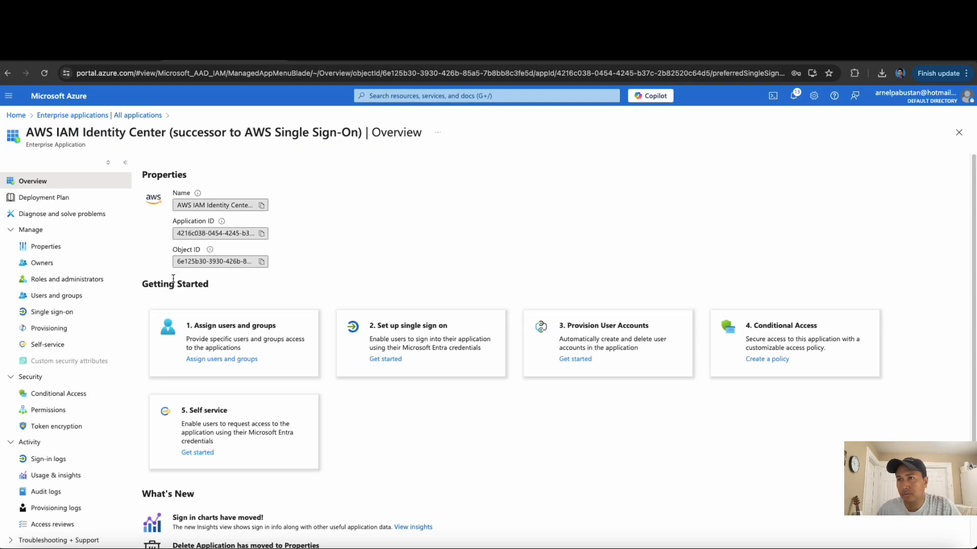
click(53, 297)
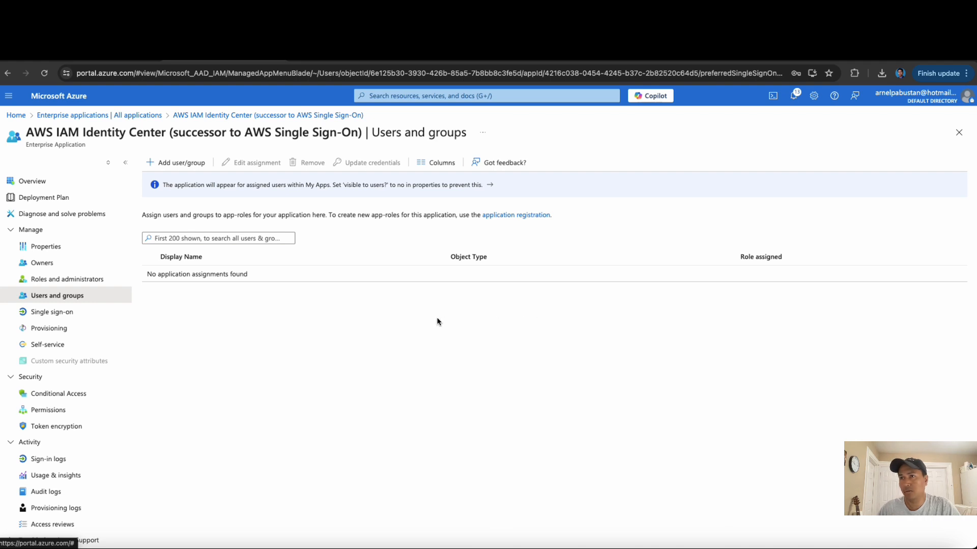
Step: Switch to AWS IAM Identity Center to check its user list, then return to the Azure portal
click(107, 54)
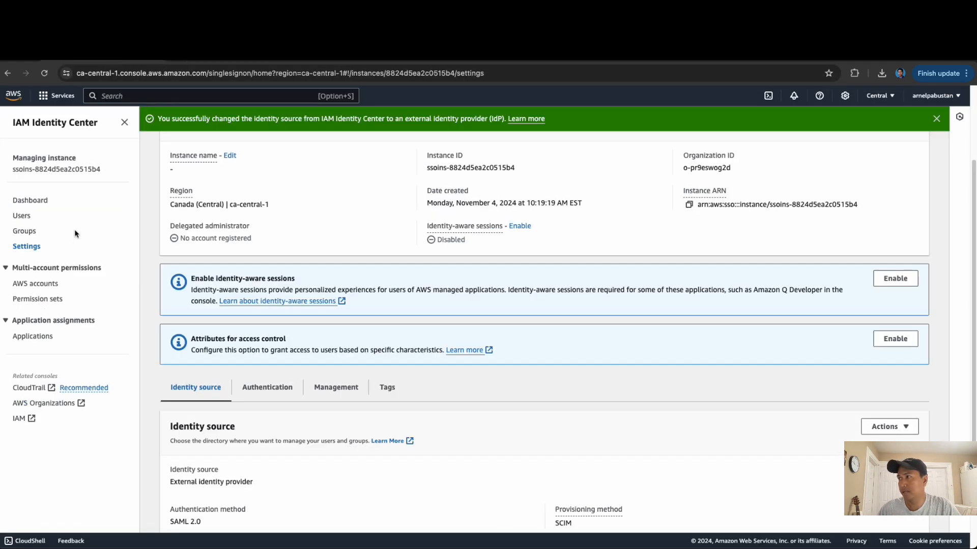
click(22, 216)
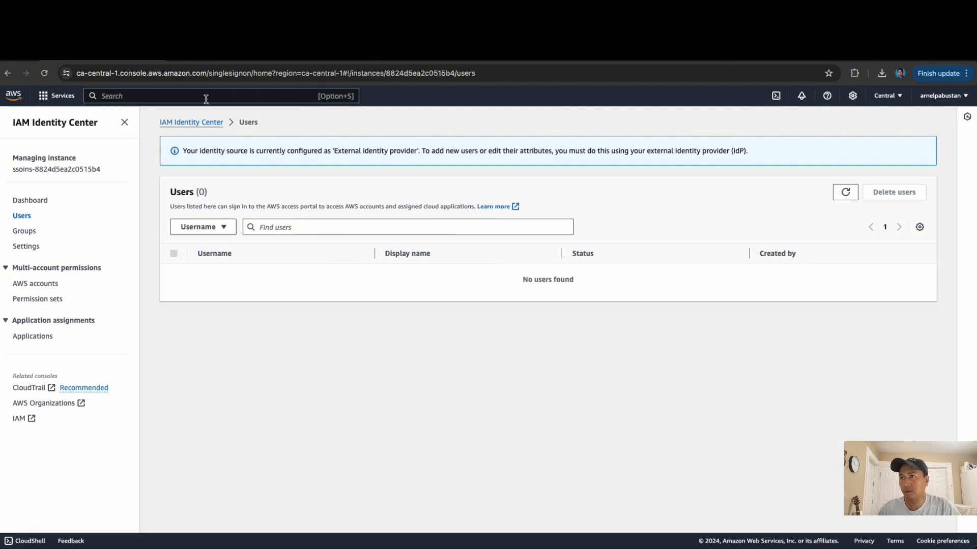
click(213, 60)
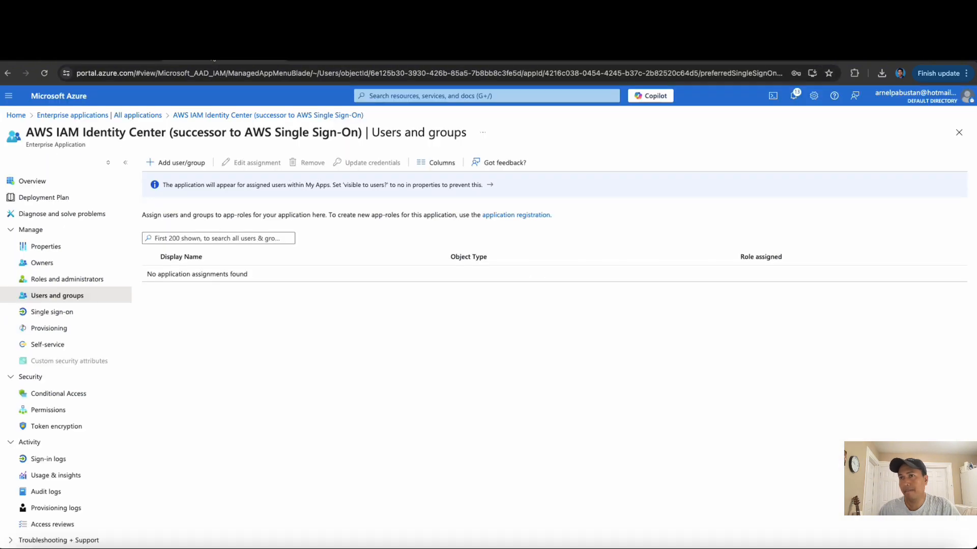
Step: Assign the users Test Admin and Test ReadOnly to the AWS IAM Identity Center enterprise application
click(175, 163)
click(69, 292)
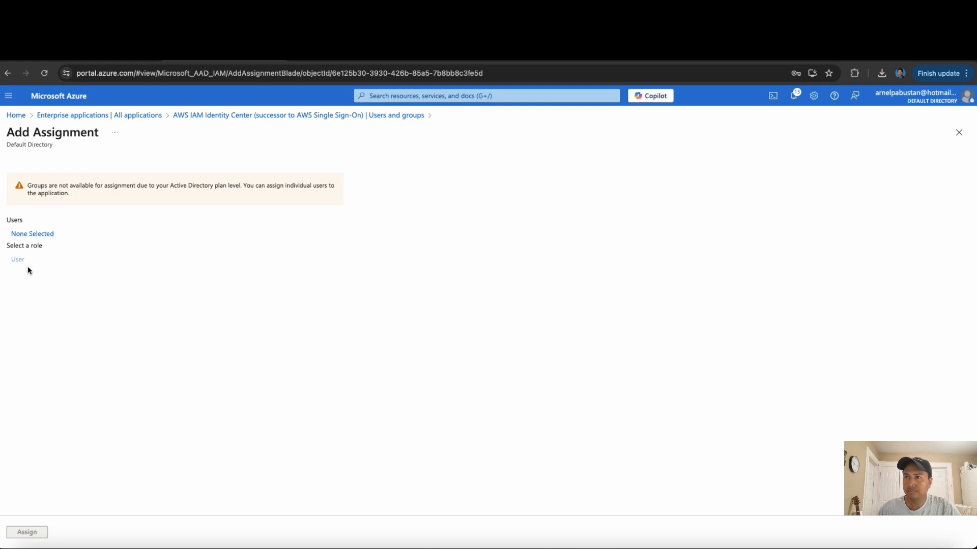
click(27, 235)
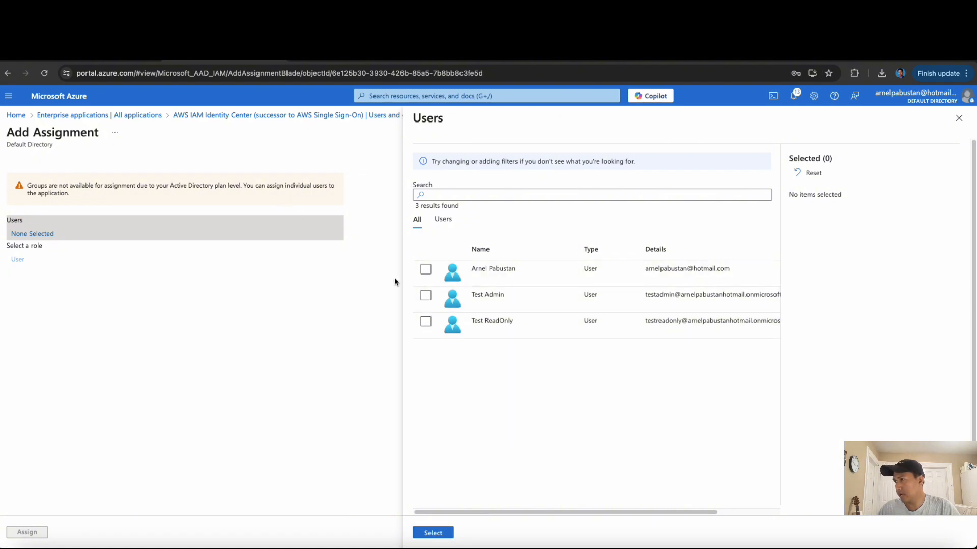
click(426, 297)
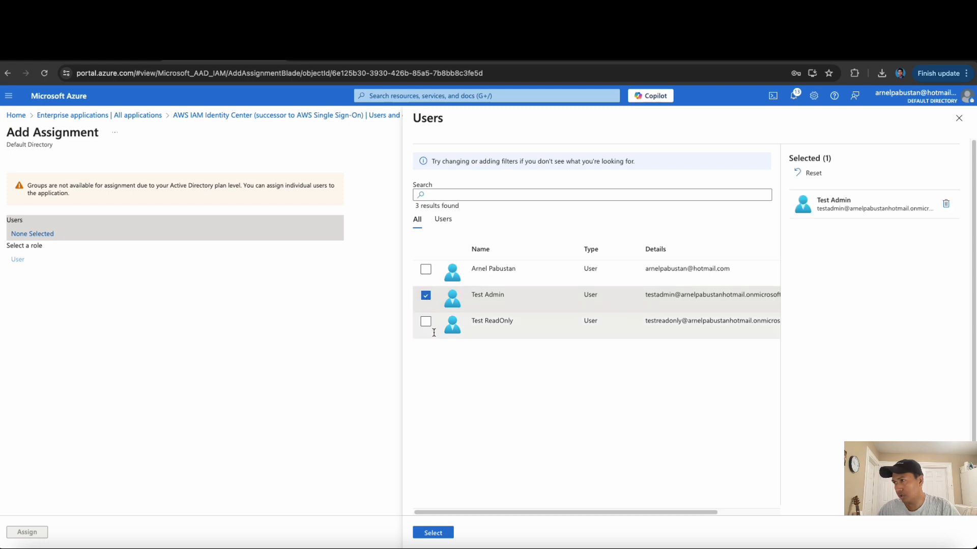
click(426, 322)
click(426, 323)
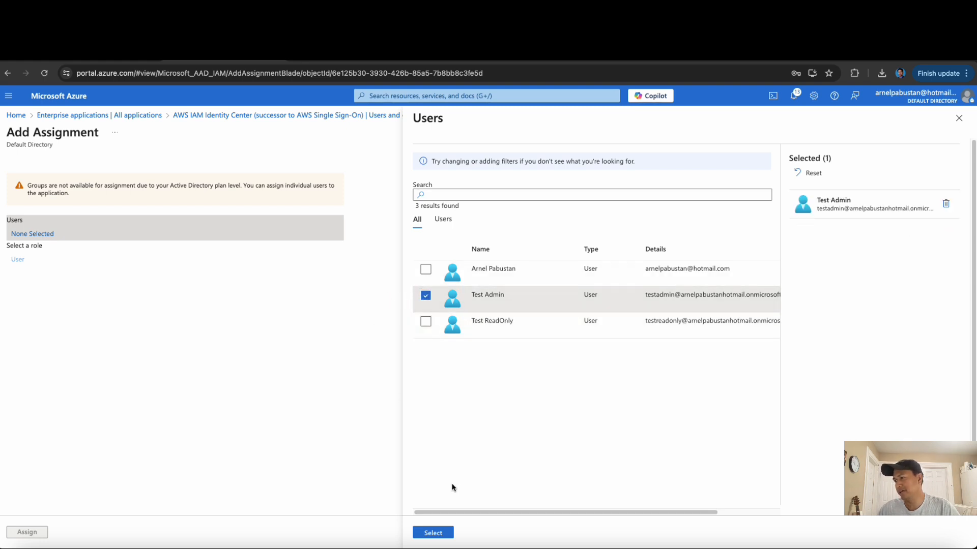
click(425, 322)
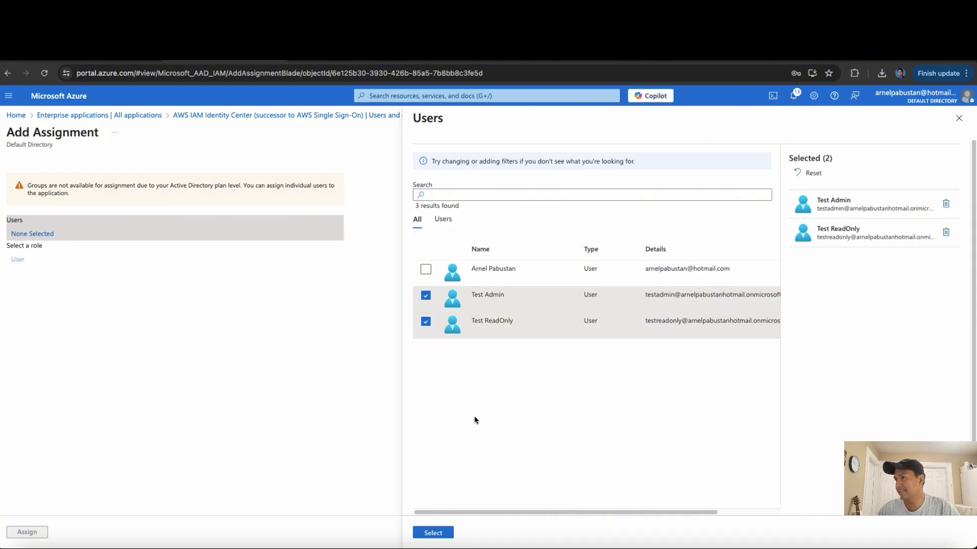
click(434, 533)
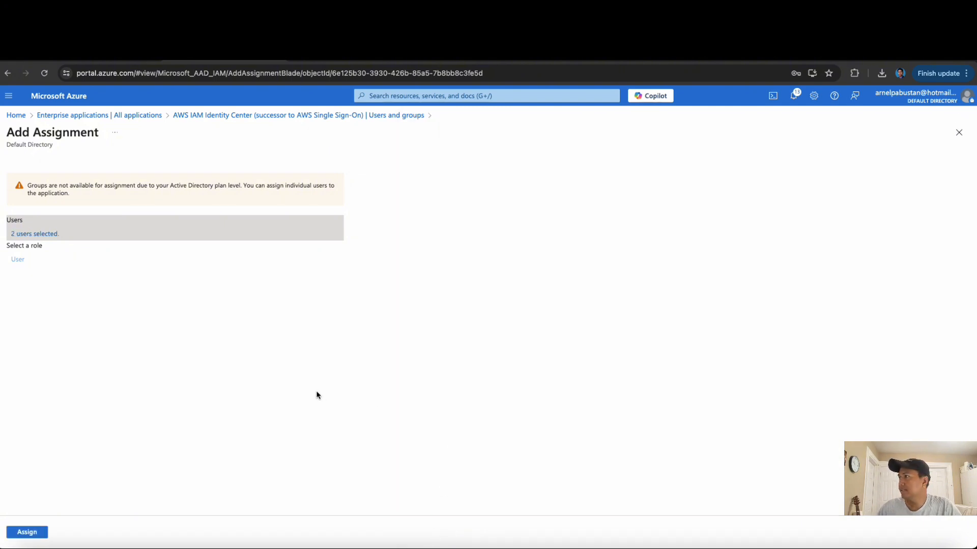
click(25, 536)
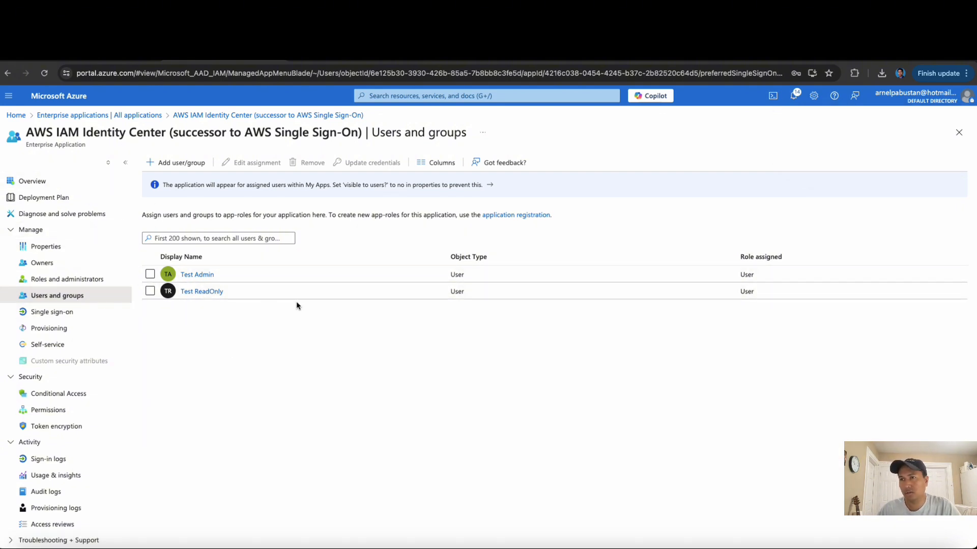
Step: Start provisioning for the AWS IAM Identity Center application and refresh the current cycle status
click(48, 330)
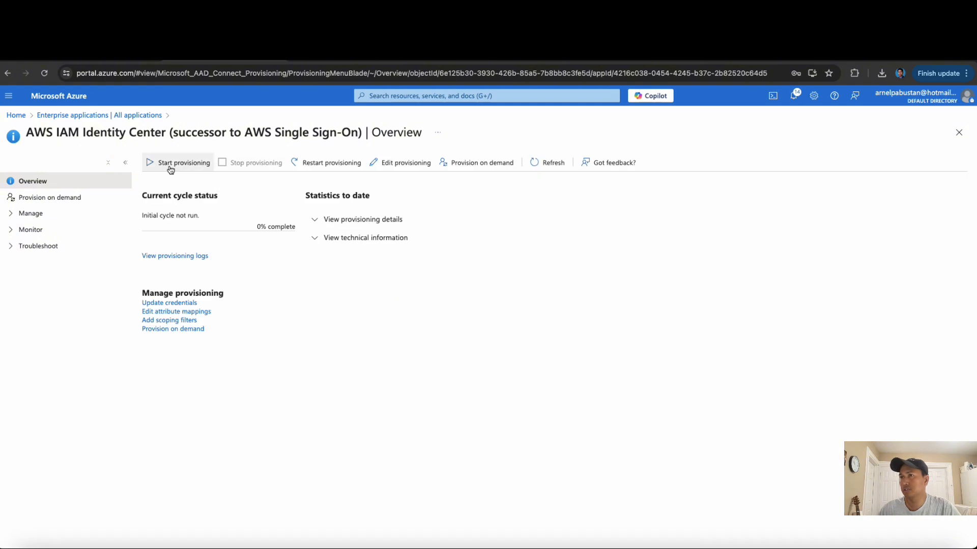
click(170, 168)
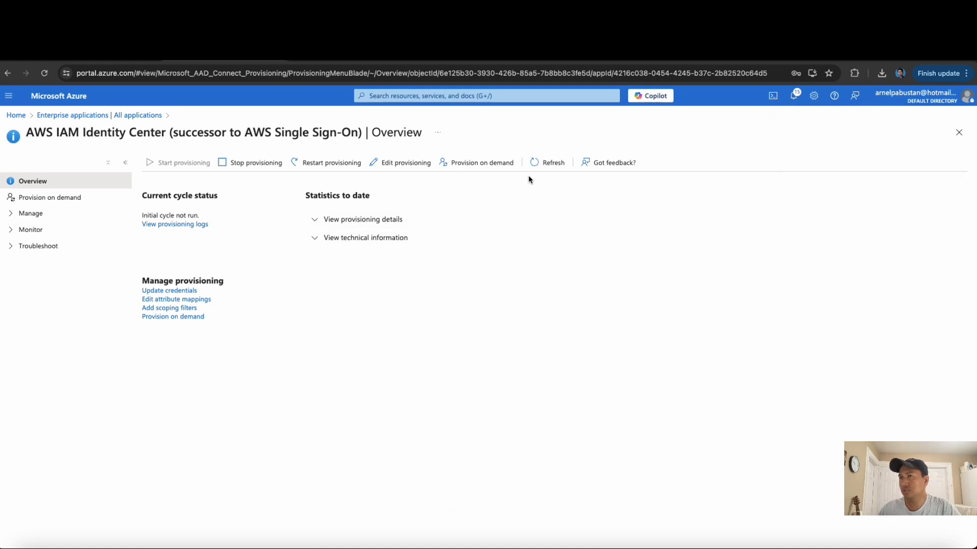
click(546, 164)
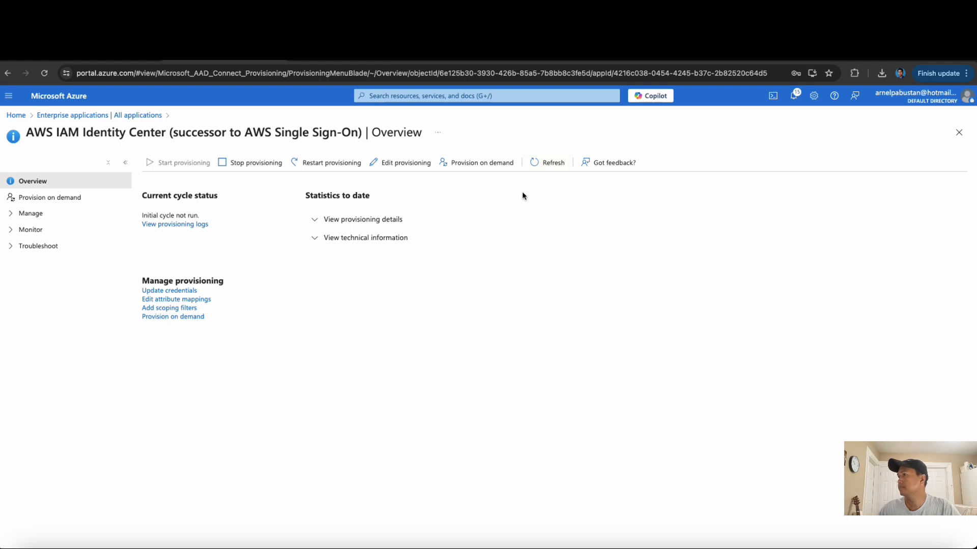
click(544, 167)
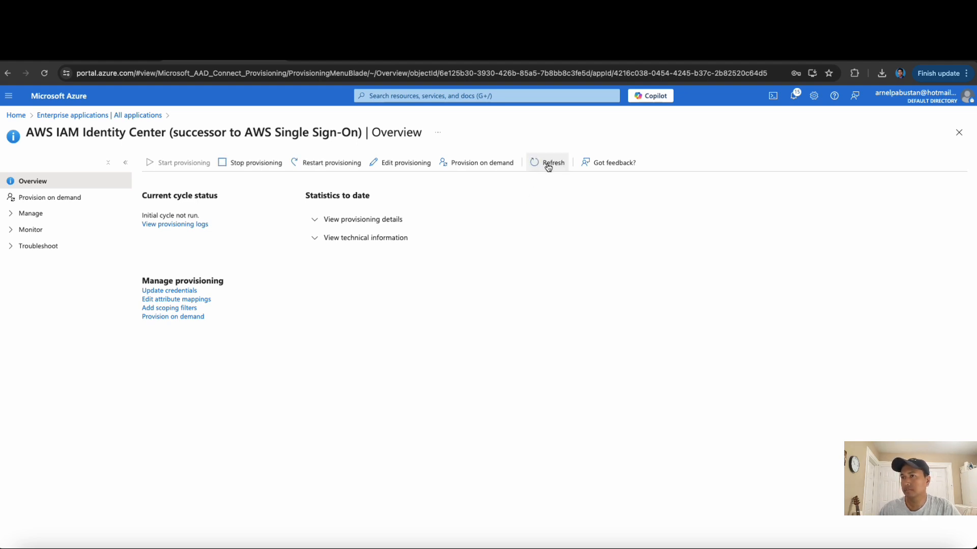
Step: Check the application's provisioning logs and refresh the provisioning overview to follow the initial cycle
click(179, 227)
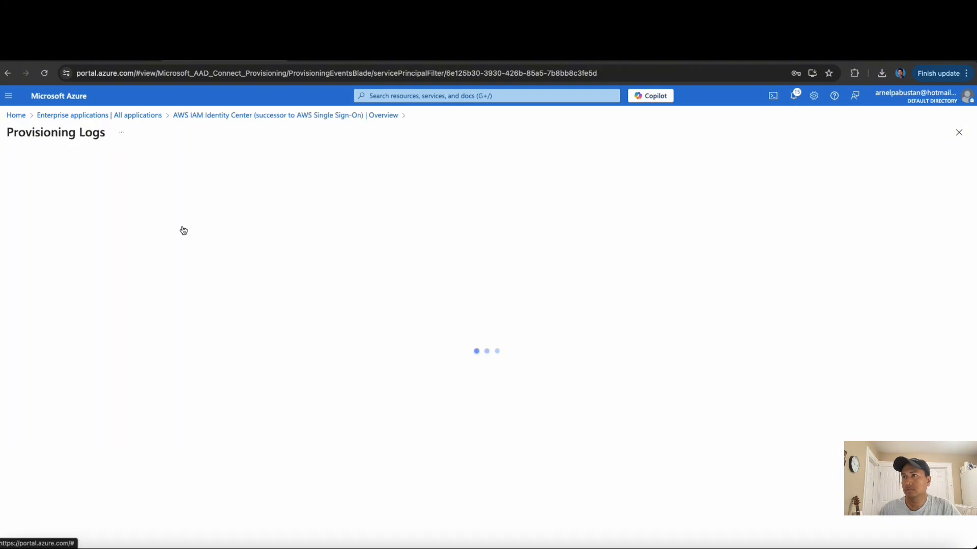
click(7, 74)
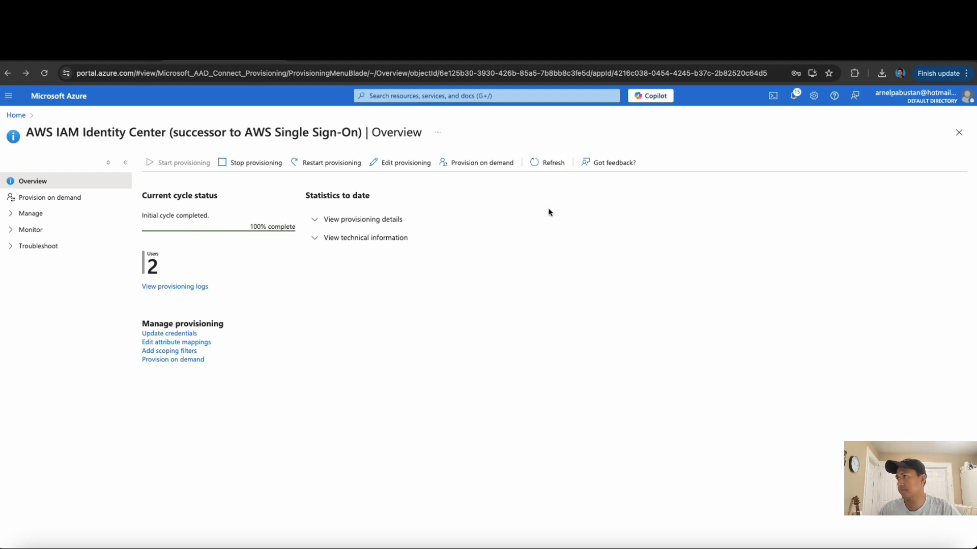
click(548, 164)
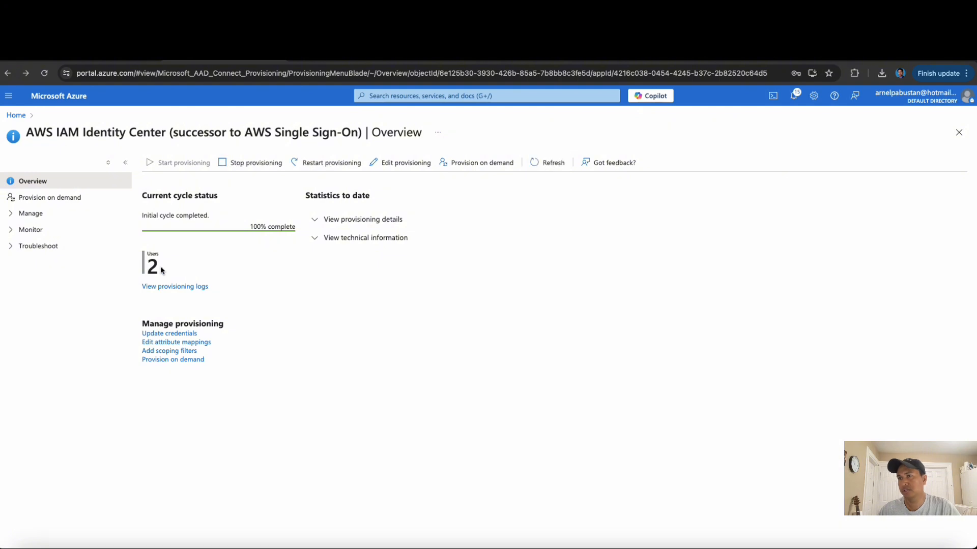
click(177, 288)
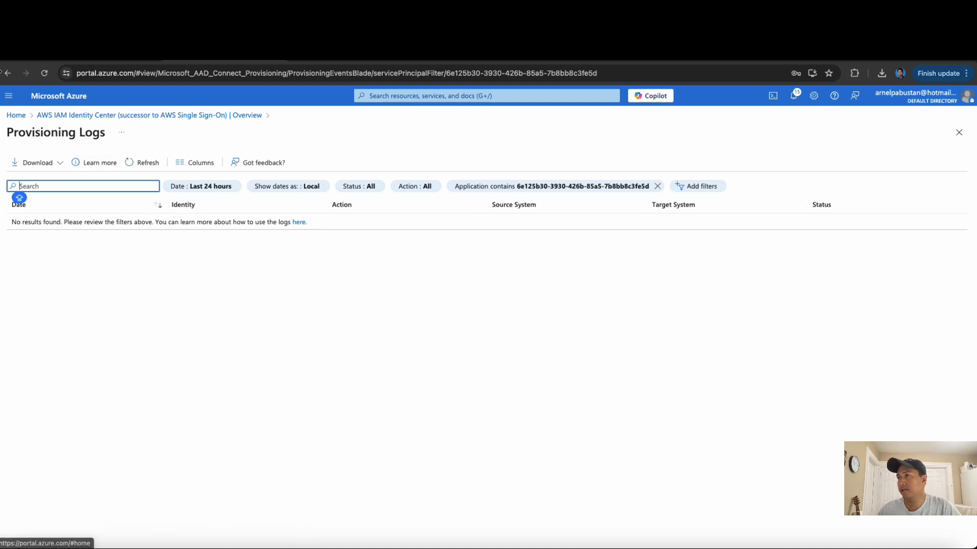
click(7, 73)
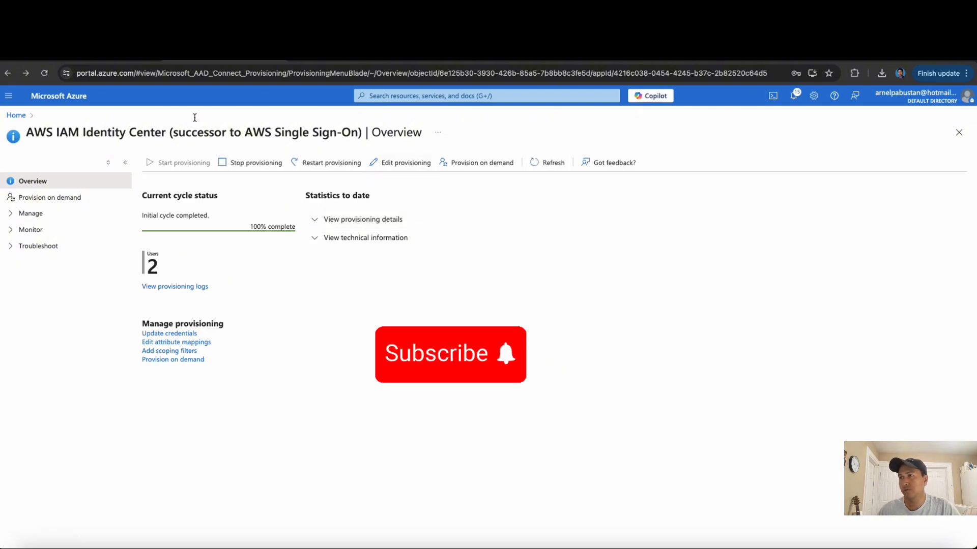
Step: Switch to AWS IAM Identity Center, refresh its user list and widen the Username column
click(108, 54)
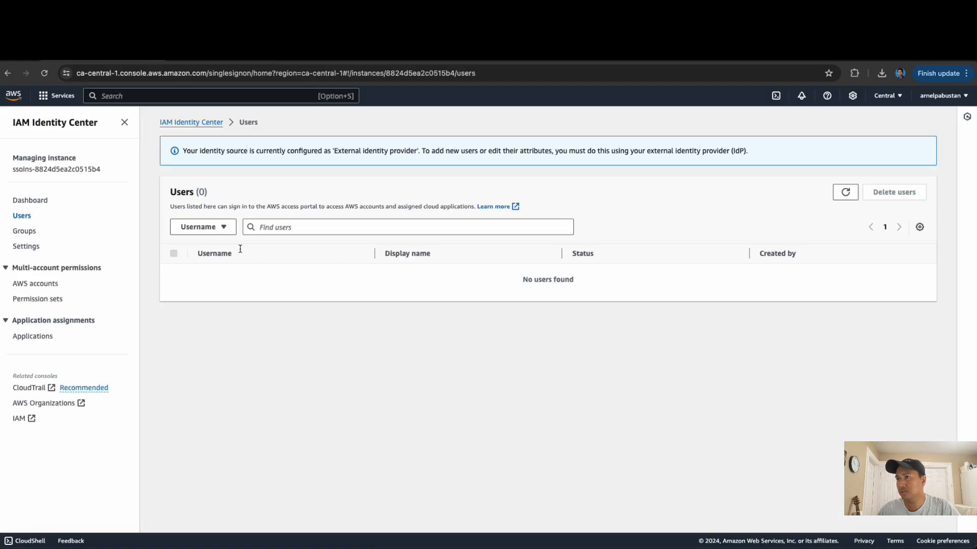
click(845, 192)
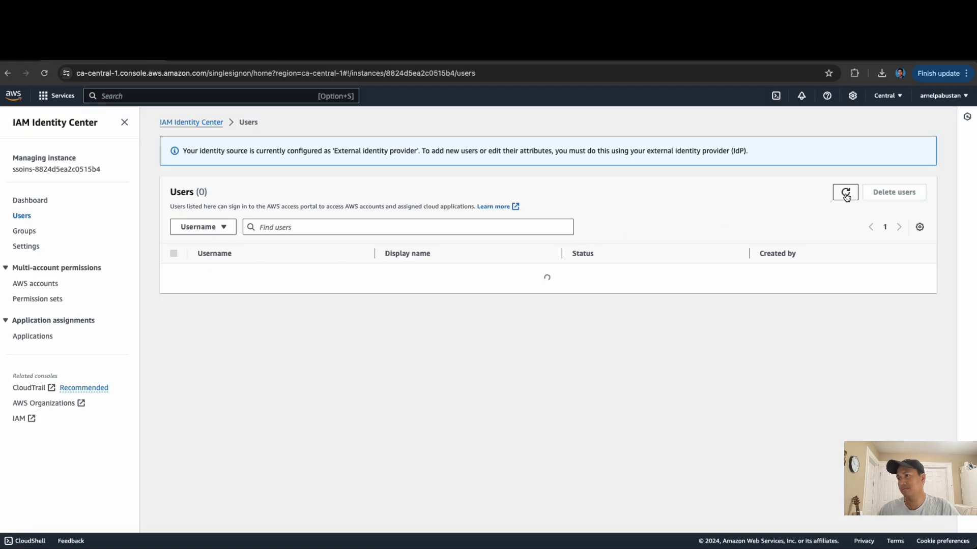
drag(377, 256, 408, 254)
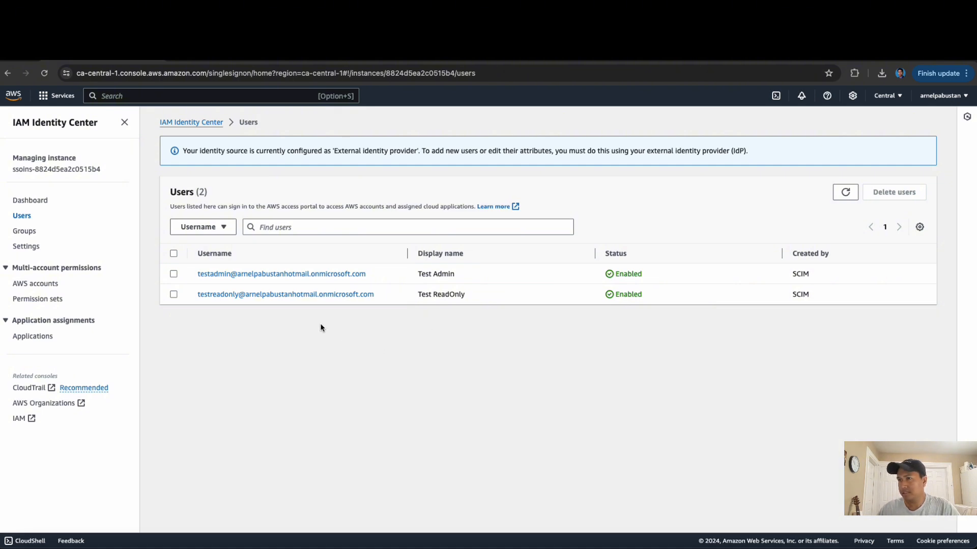
Step: Examine the Test Admin and Test ReadOnly entries in the IAM Identity Center user list
click(173, 274)
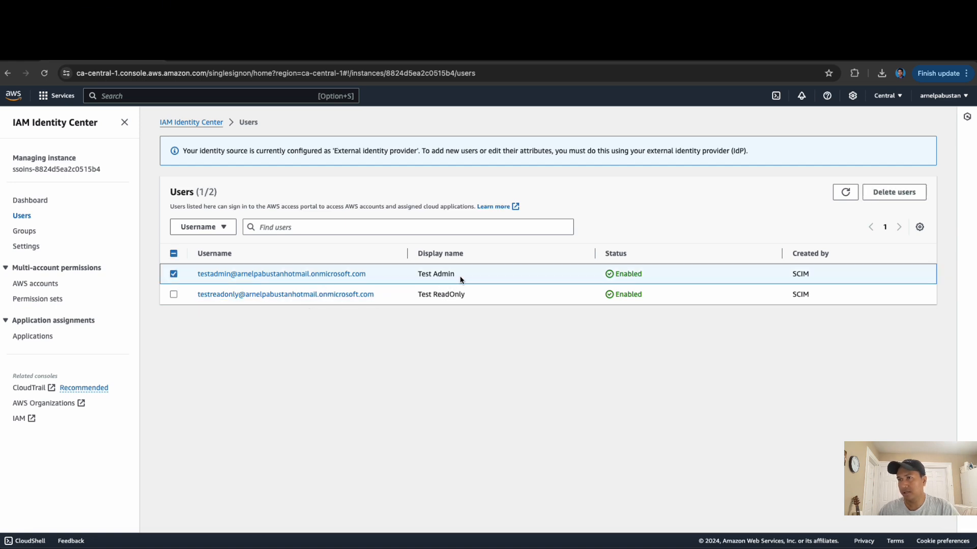
drag(461, 277, 424, 276)
click(446, 330)
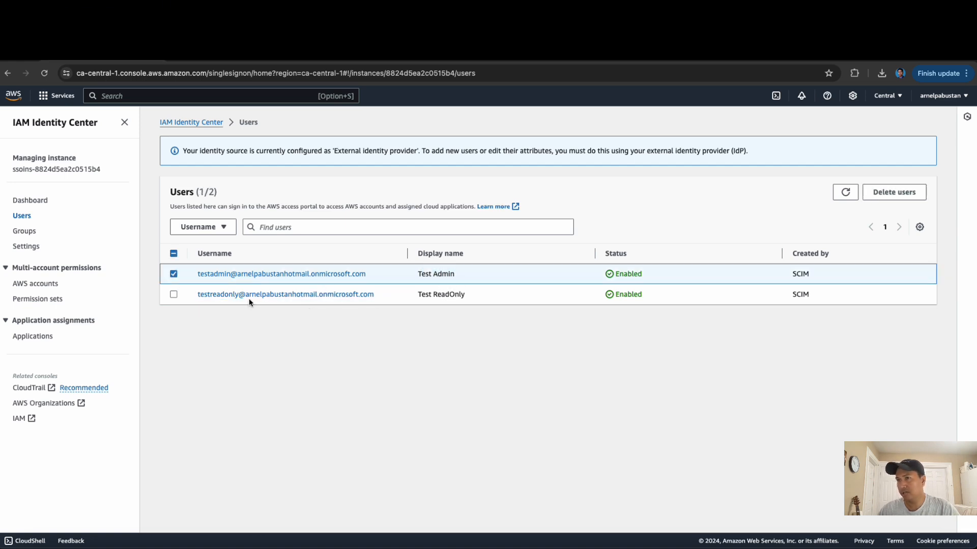
click(174, 294)
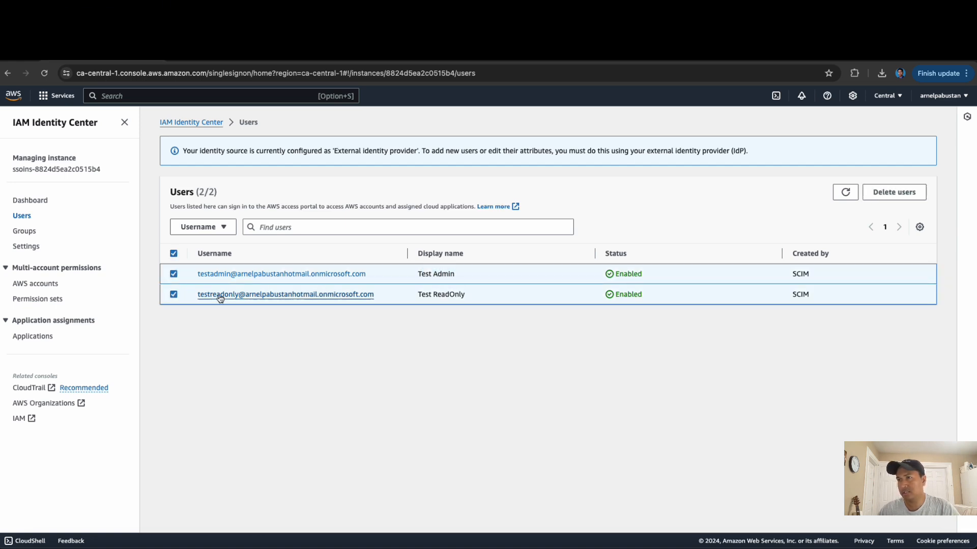
click(173, 294)
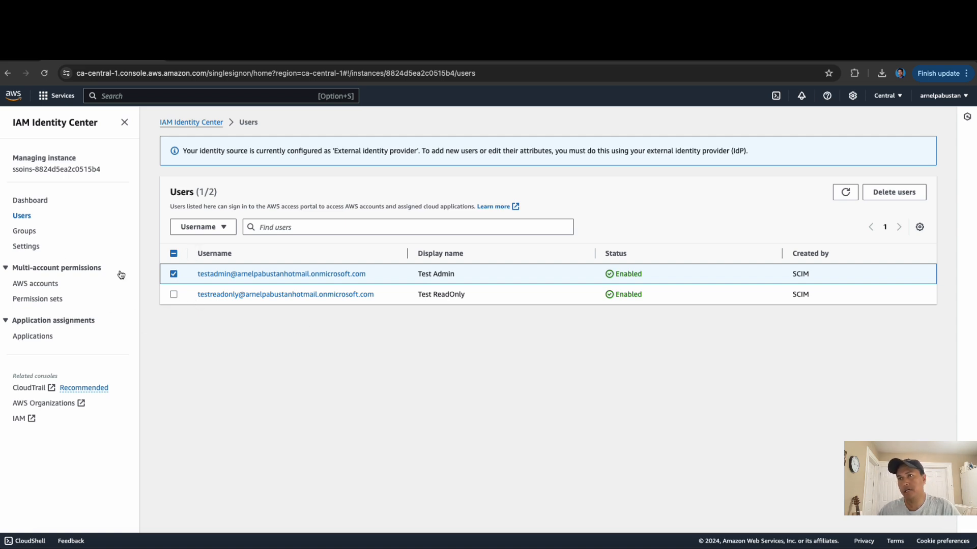
Step: Select both AWS accounts under the Infrastructure and Security organizational units and start assigning users or groups to them
click(34, 285)
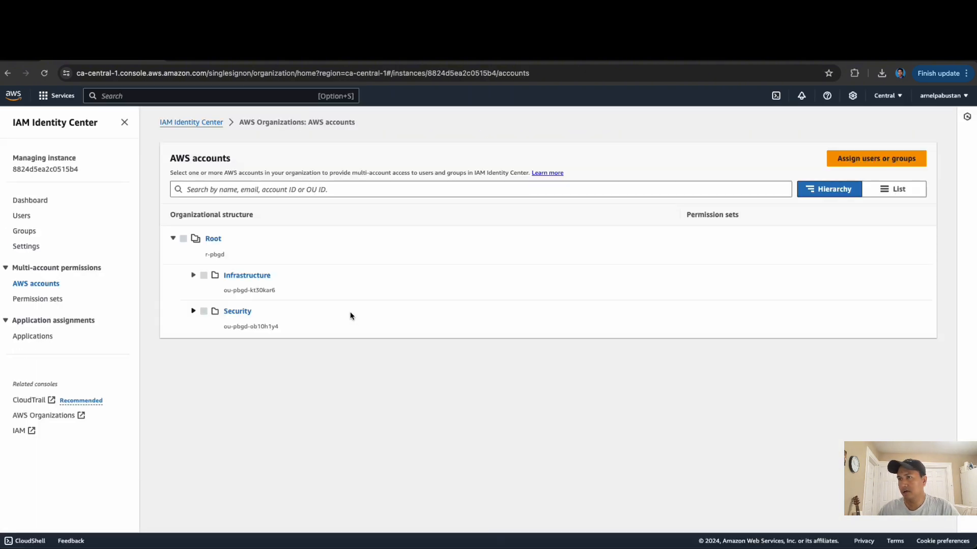
click(193, 276)
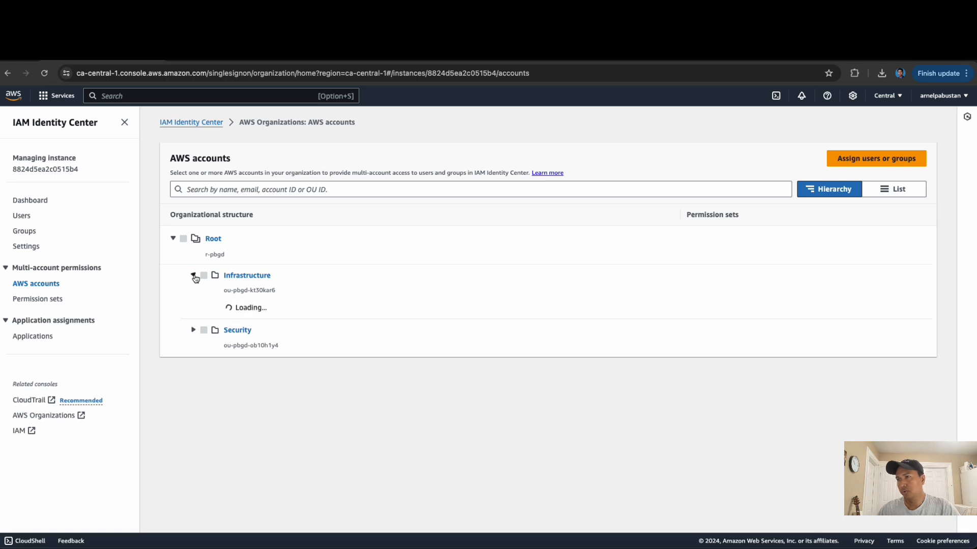
click(193, 348)
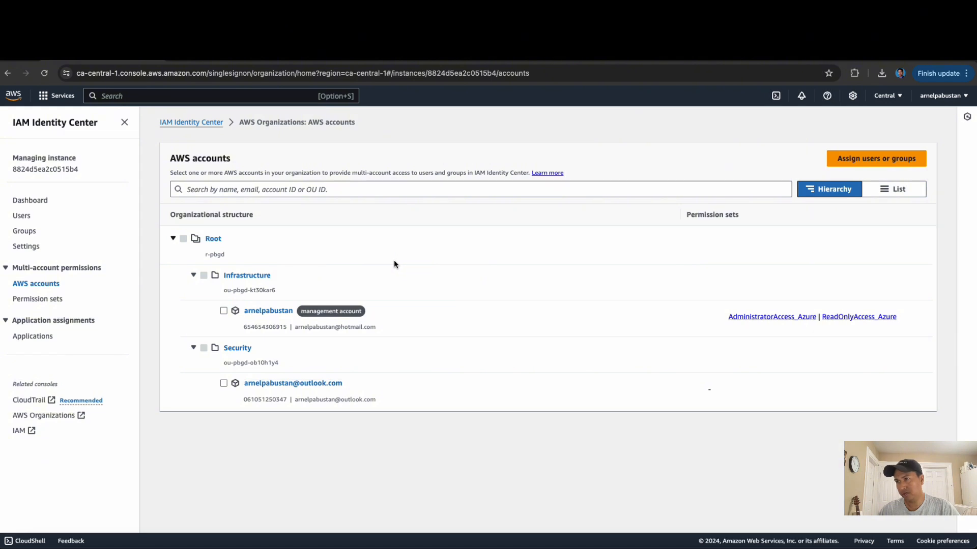
click(224, 311)
click(224, 384)
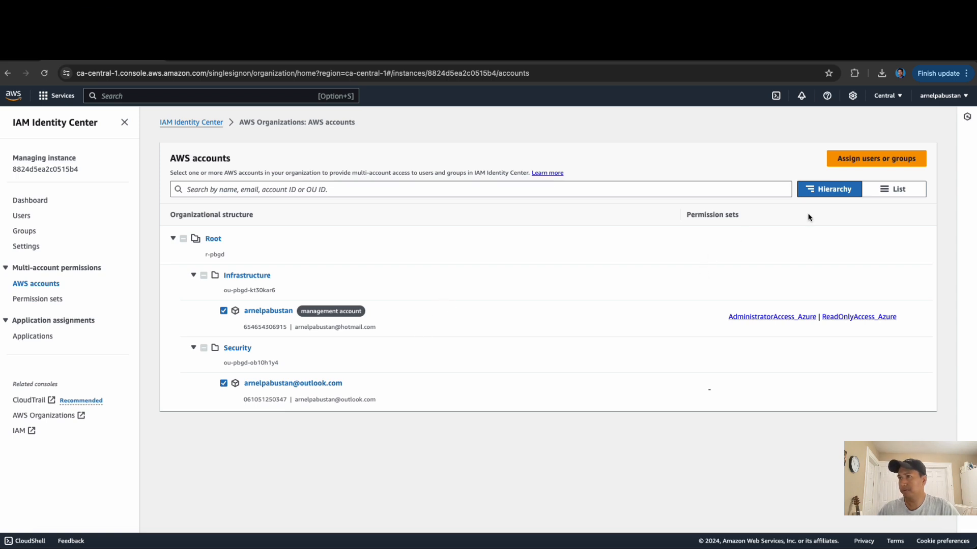
click(866, 159)
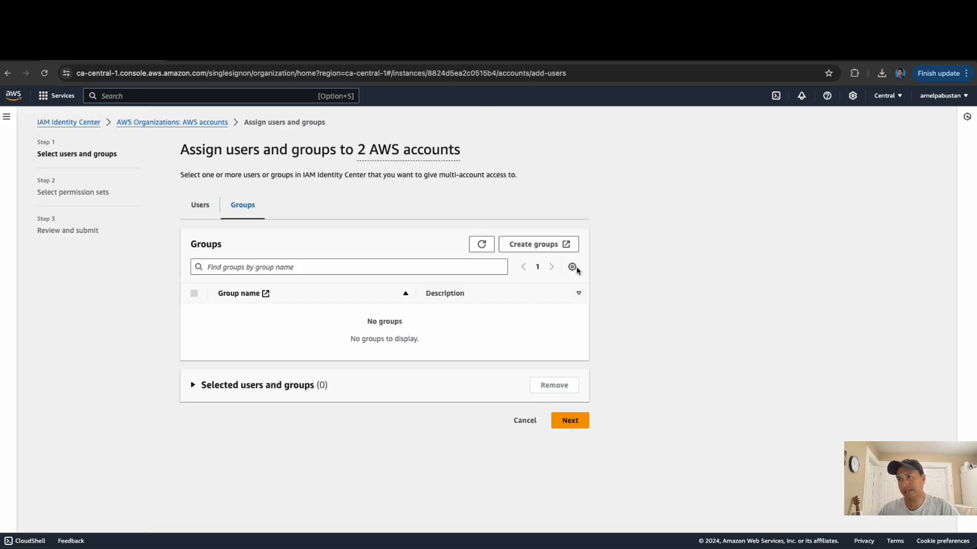
Step: Choose the Test Admin user for the account assignment and proceed to the permission set selection
click(198, 206)
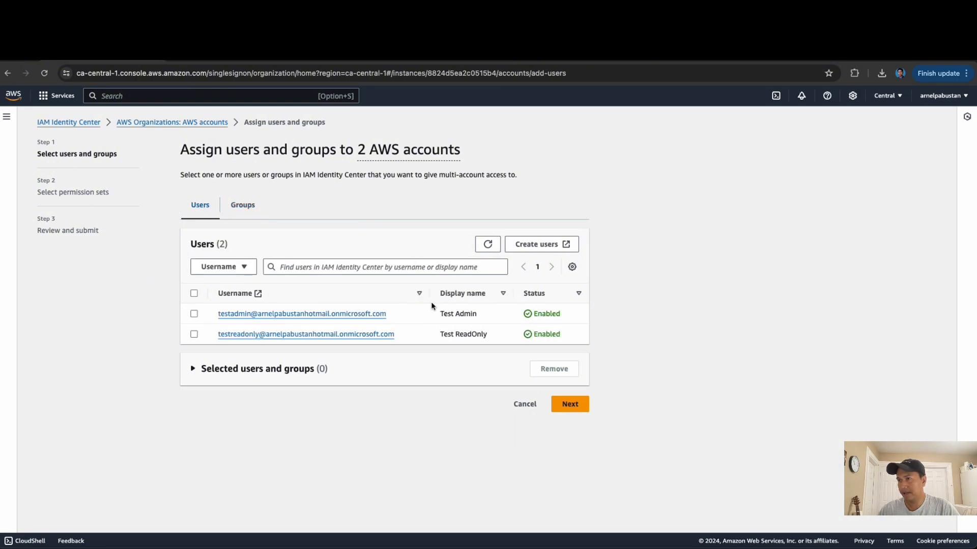
click(194, 313)
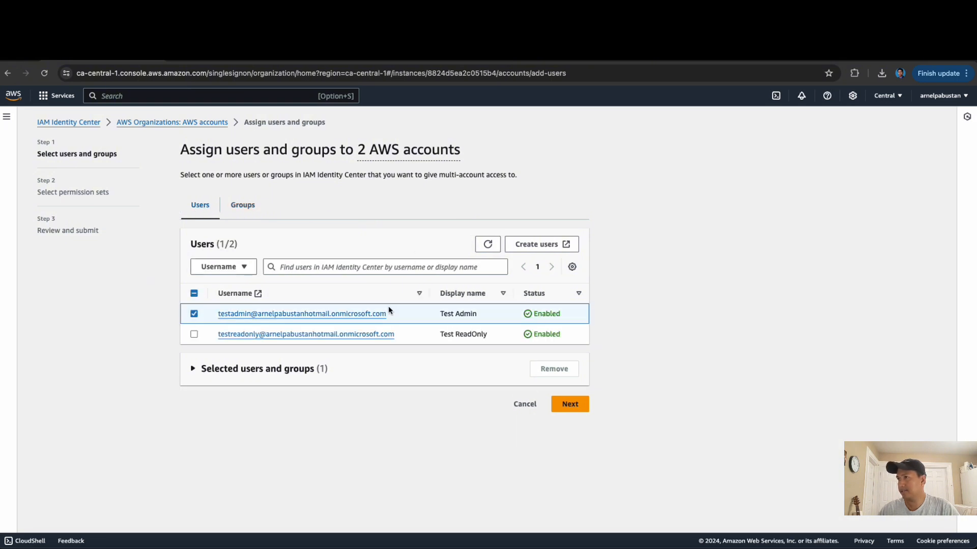
click(571, 405)
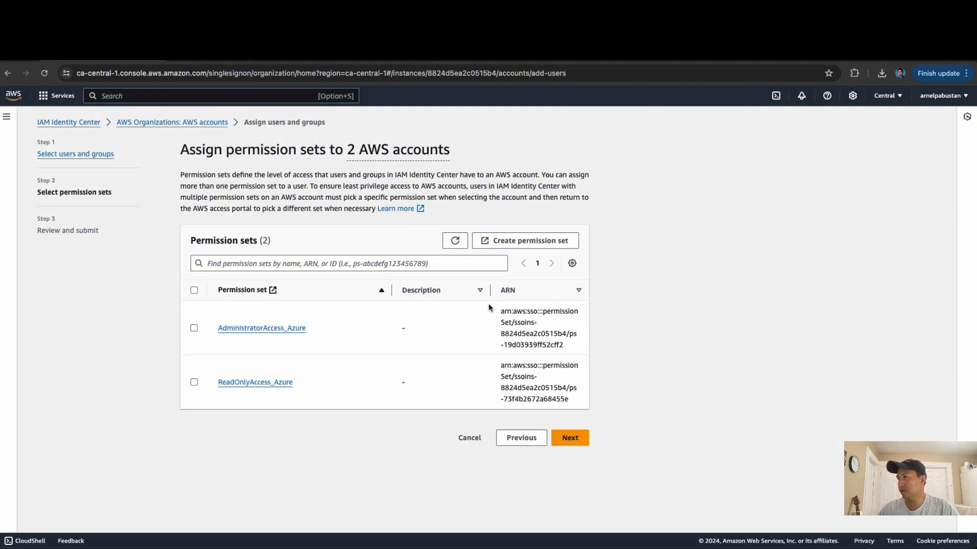
Step: Start a new predefined permission set based on the AdministratorAccess managed policy and continue to its details
click(536, 245)
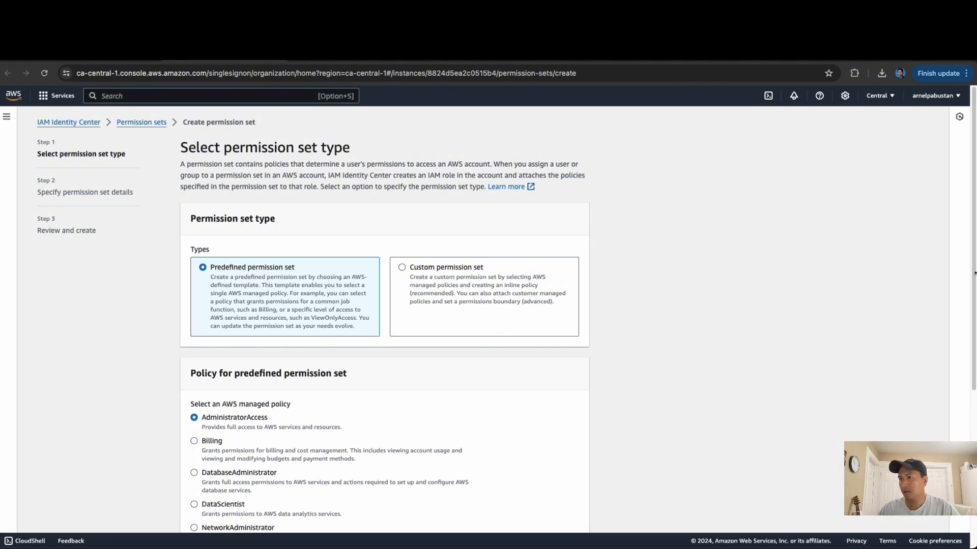
scroll(427, 352, down, 2)
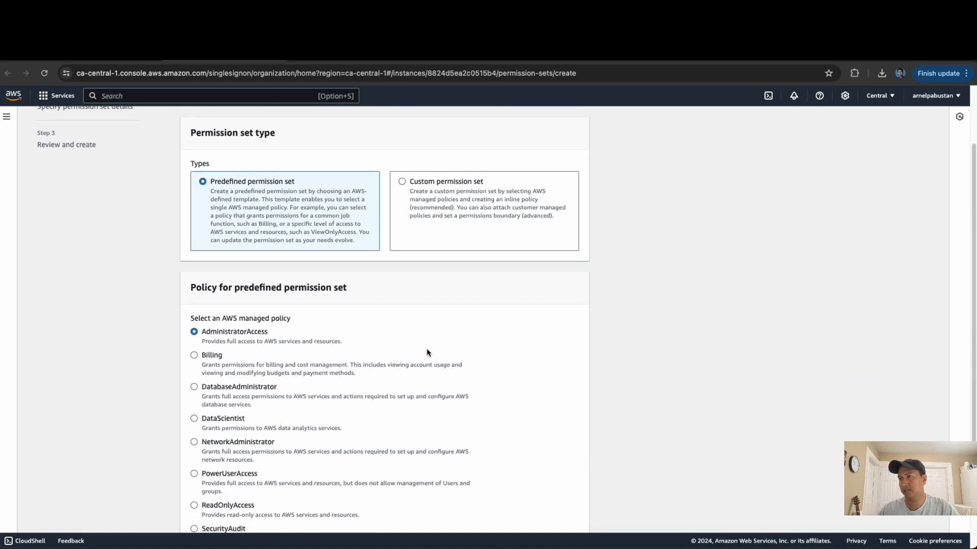
scroll(260, 343, up, 1)
scroll(294, 355, down, 4)
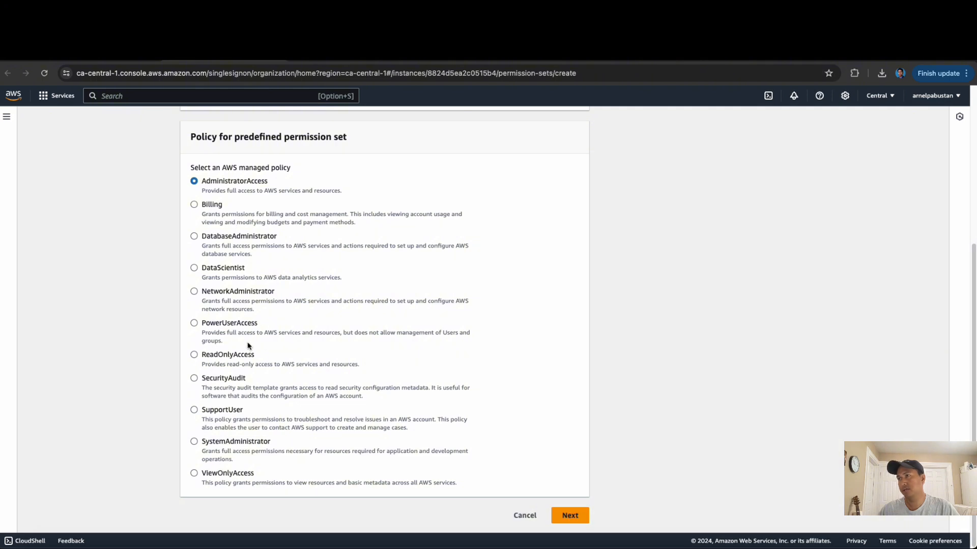
scroll(378, 305, up, 4)
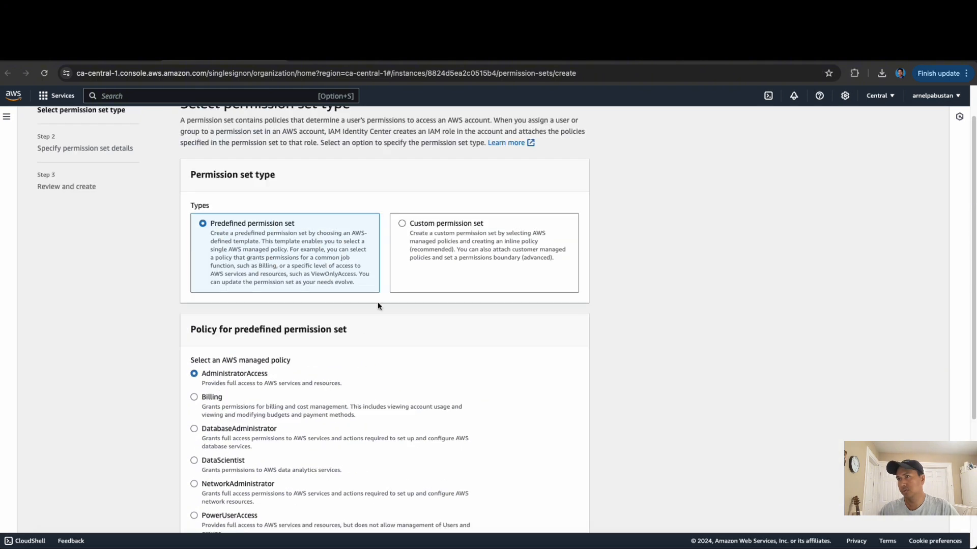
scroll(418, 397, down, 4)
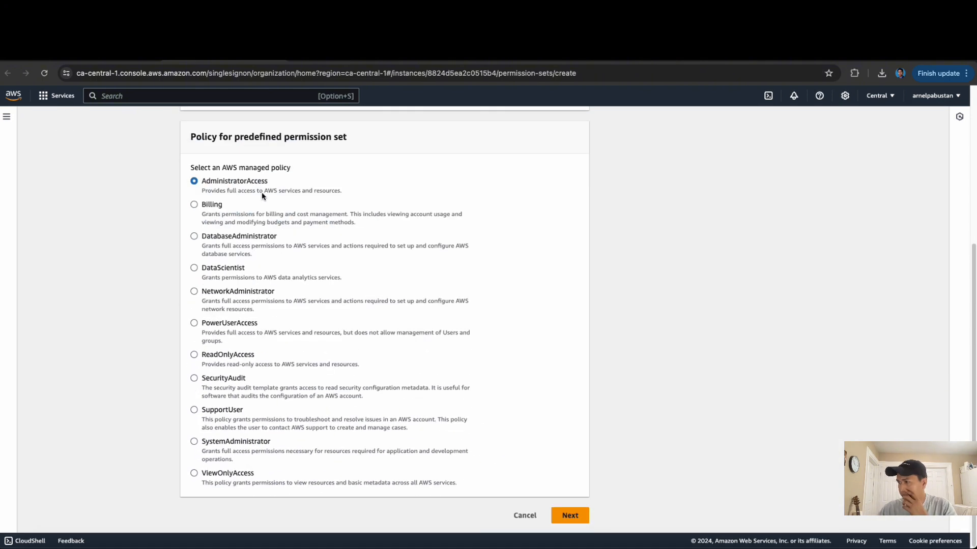
click(566, 516)
Step: Name the permission set AdministratorAccess-EntraID, create it and select it in the permission set list
click(263, 221)
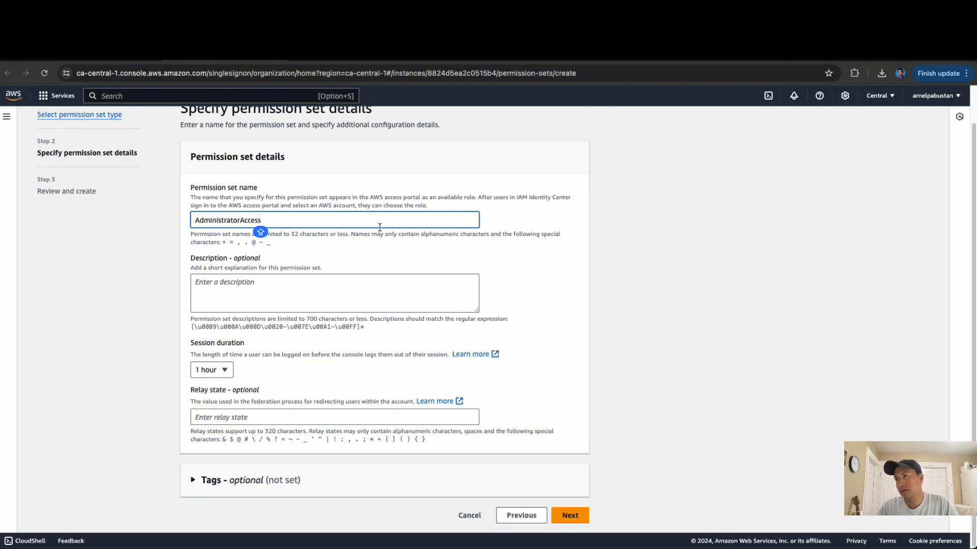
text(-)
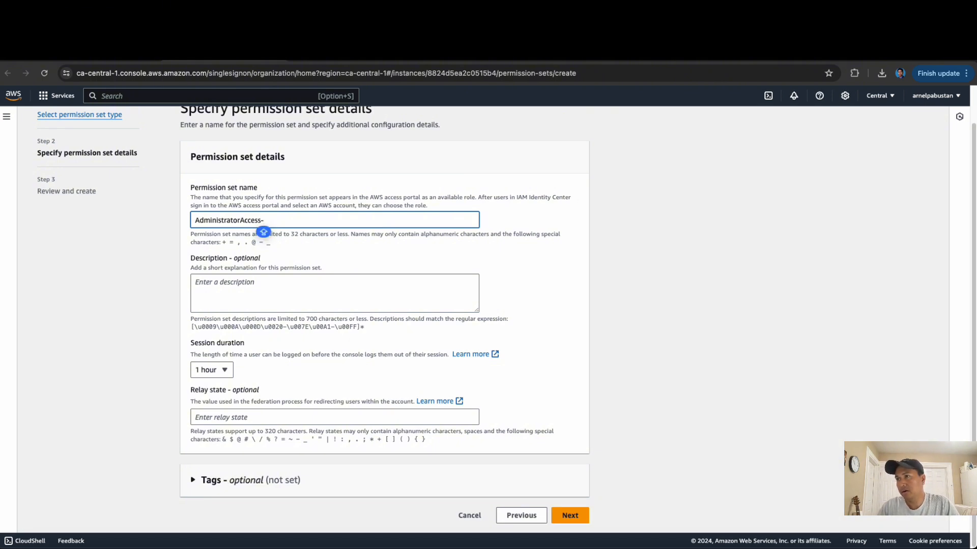
text(adURE)
key(BackSpace)
key(BackSpace)
key(BackSpace)
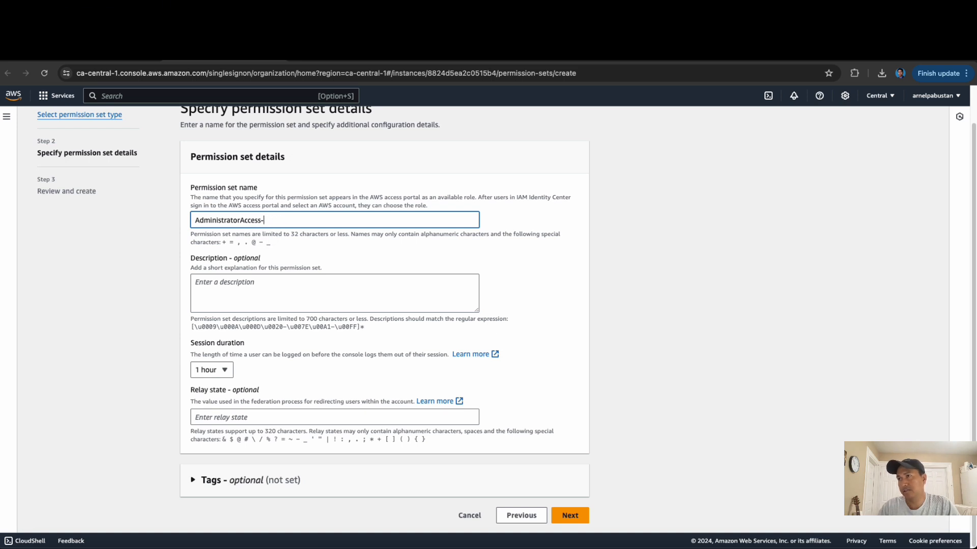
text(Entra)
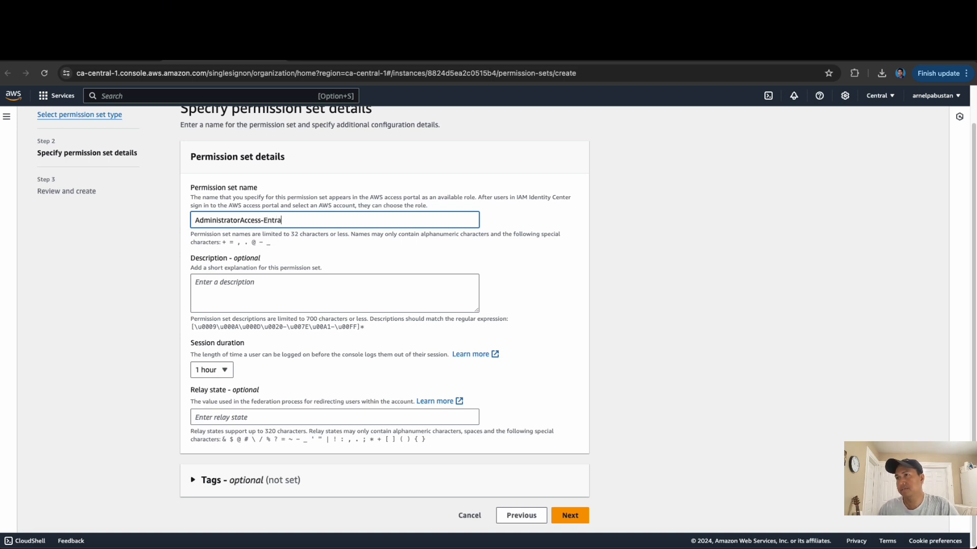
text(ID)
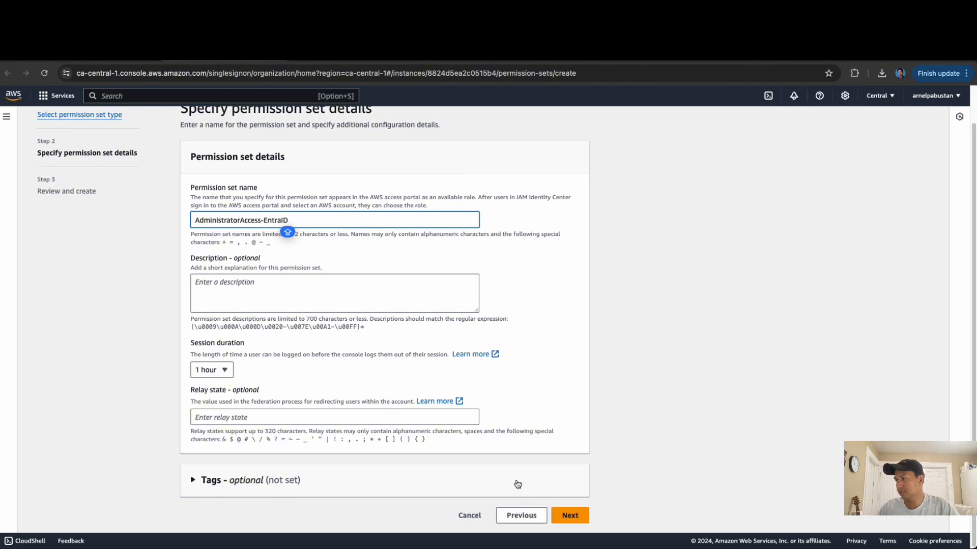
click(570, 515)
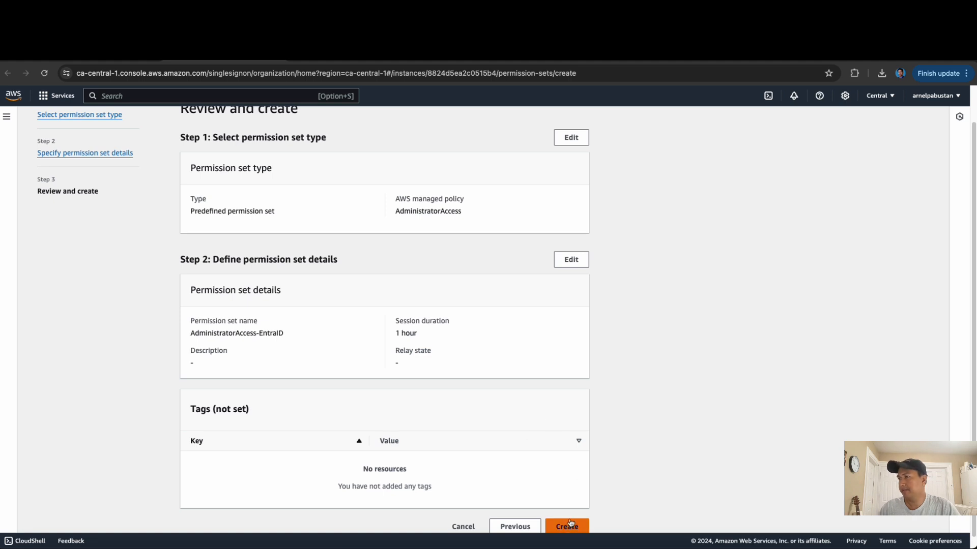
click(567, 527)
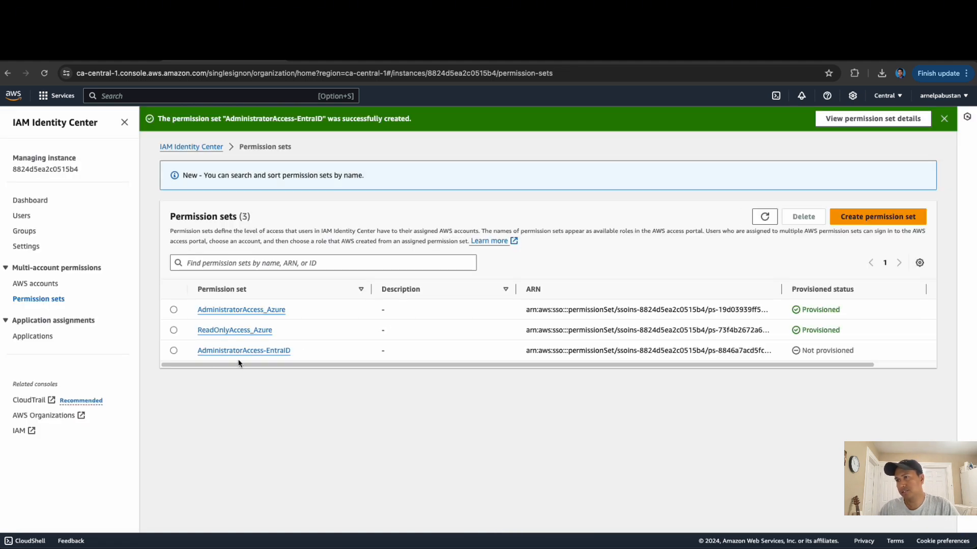
click(173, 350)
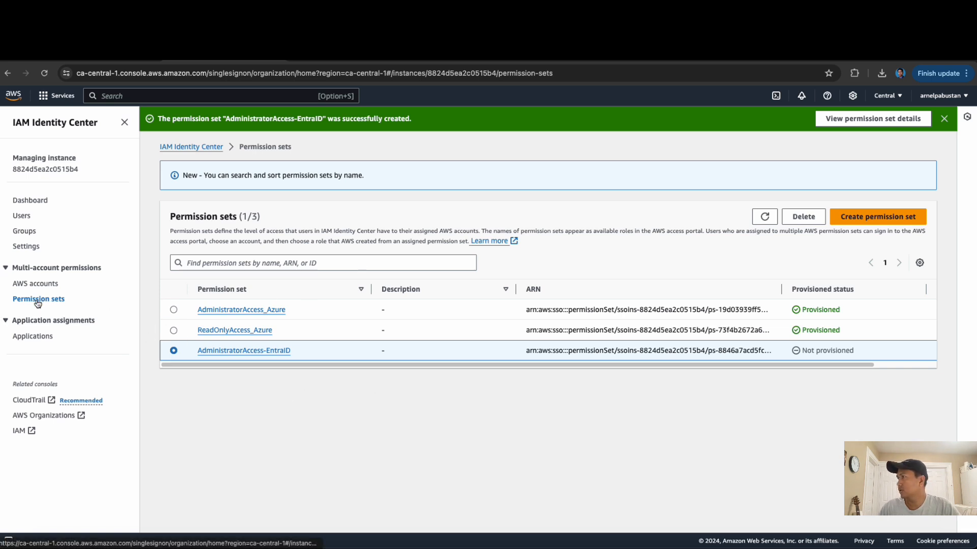
Step: Start another predefined permission set using the ReadOnlyAccess managed policy and continue to its details
click(878, 216)
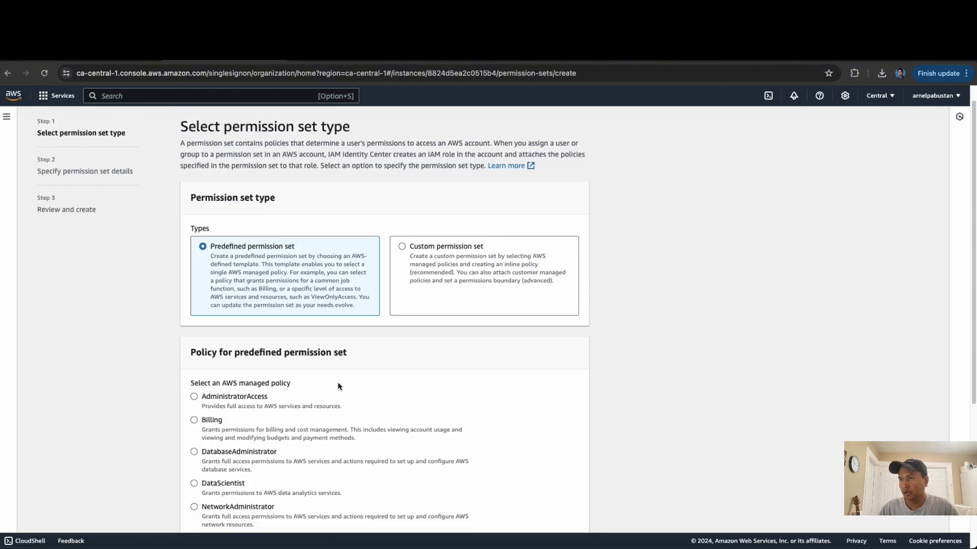
scroll(339, 386, down, 4)
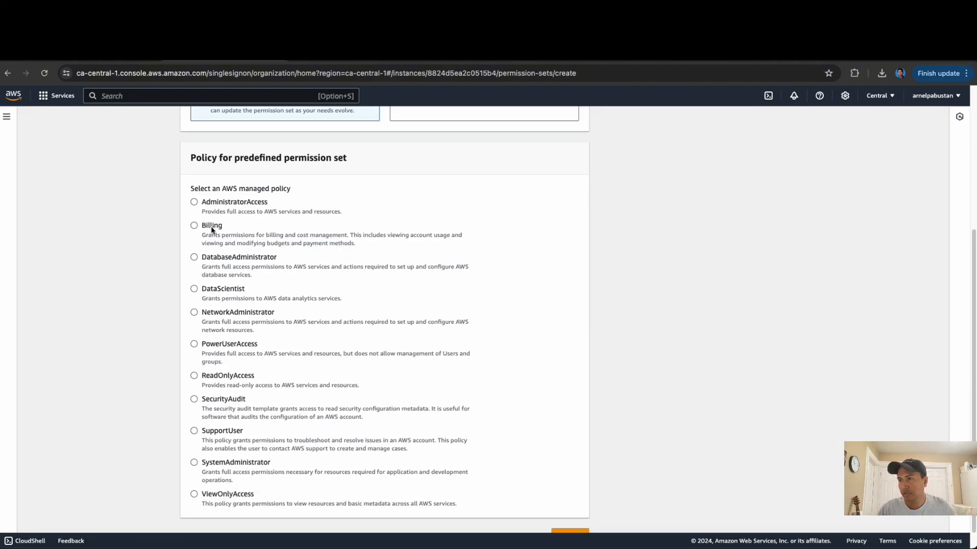
click(196, 377)
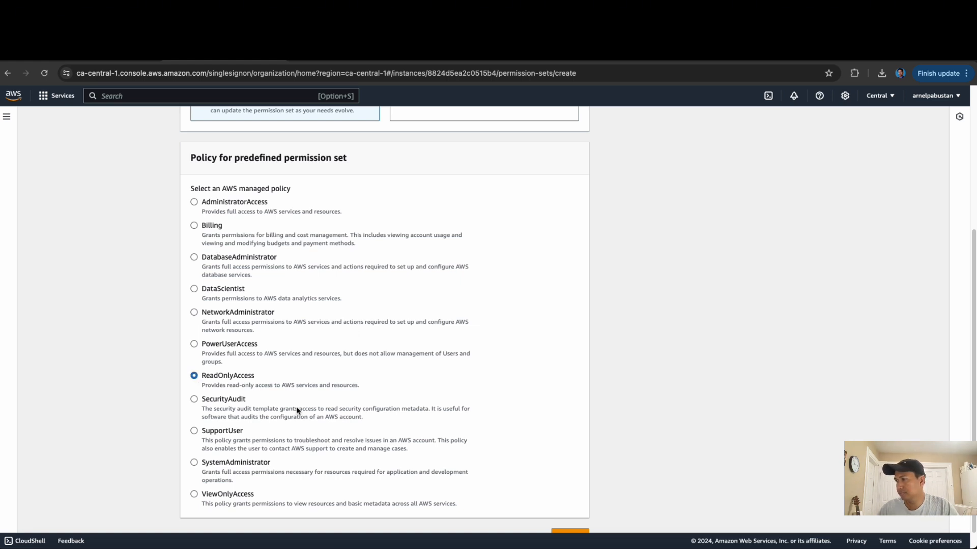
scroll(398, 422, down, 1)
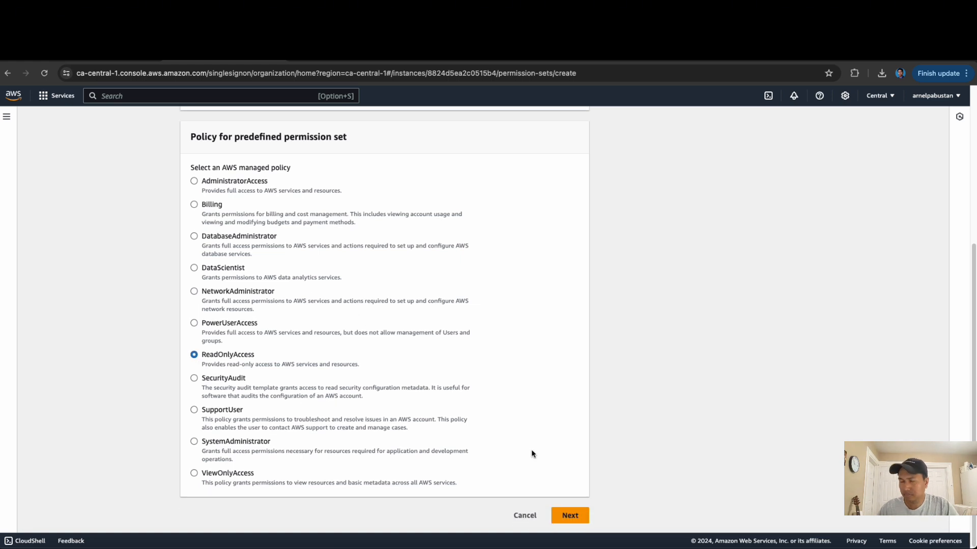
click(569, 515)
Step: Name the permission set ReadOnlyAccess-EntraID and create it
click(267, 219)
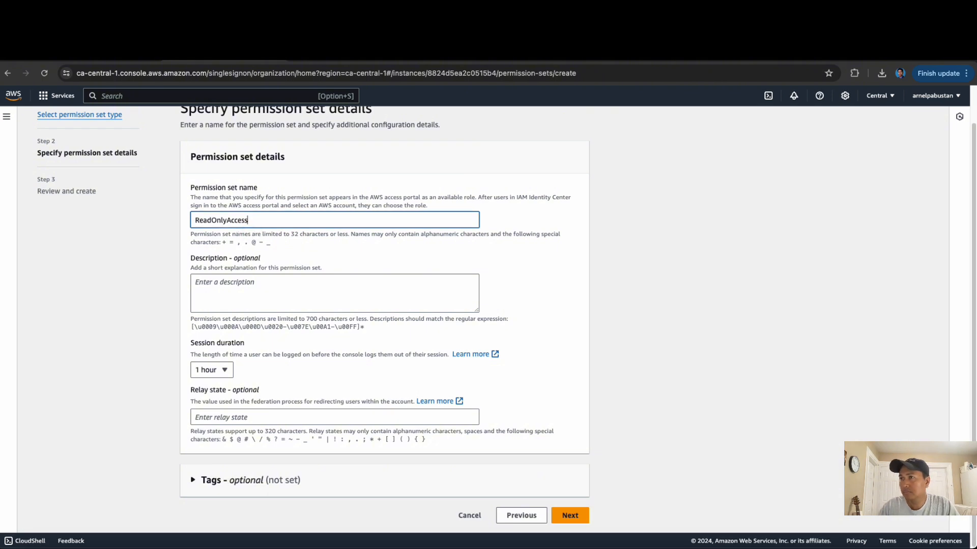
text(ENT)
text(ntra)
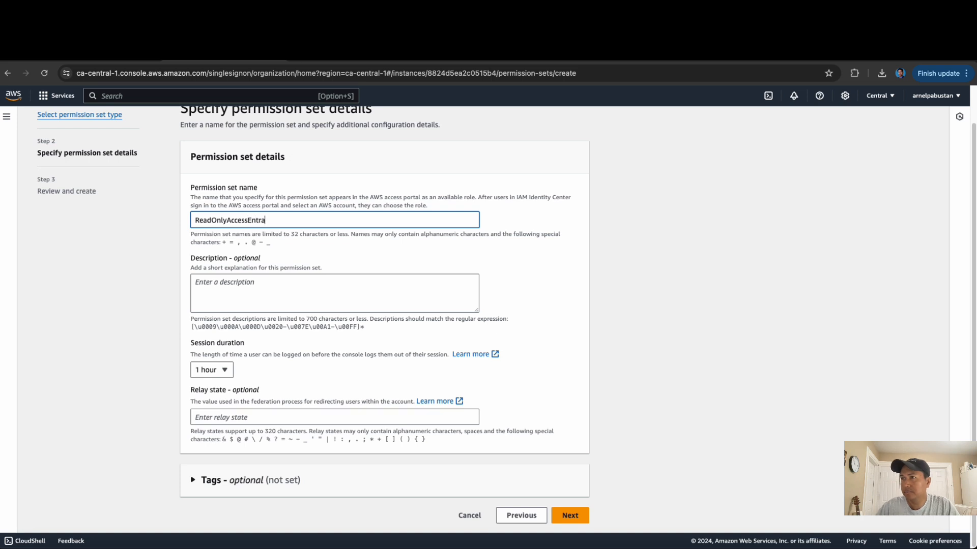
text(ID)
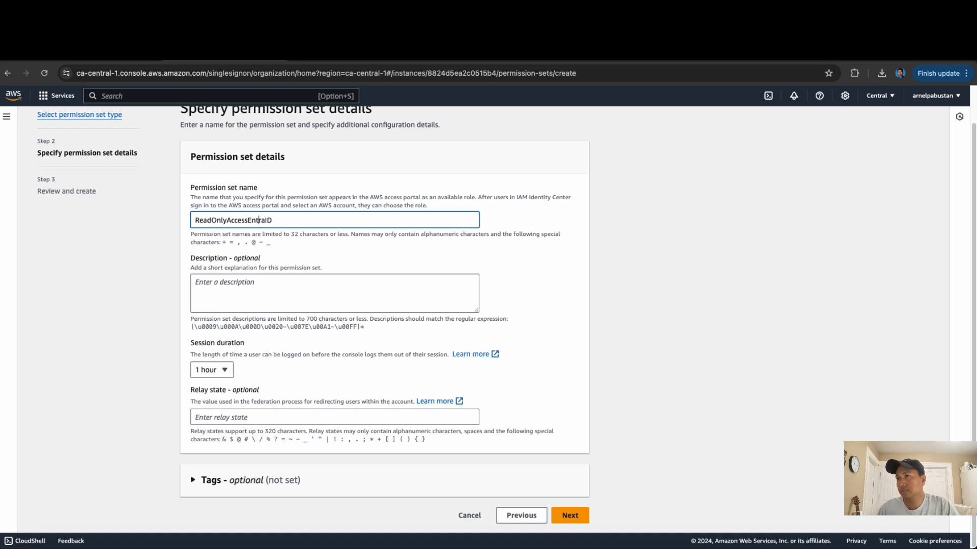
click(247, 220)
text(-)
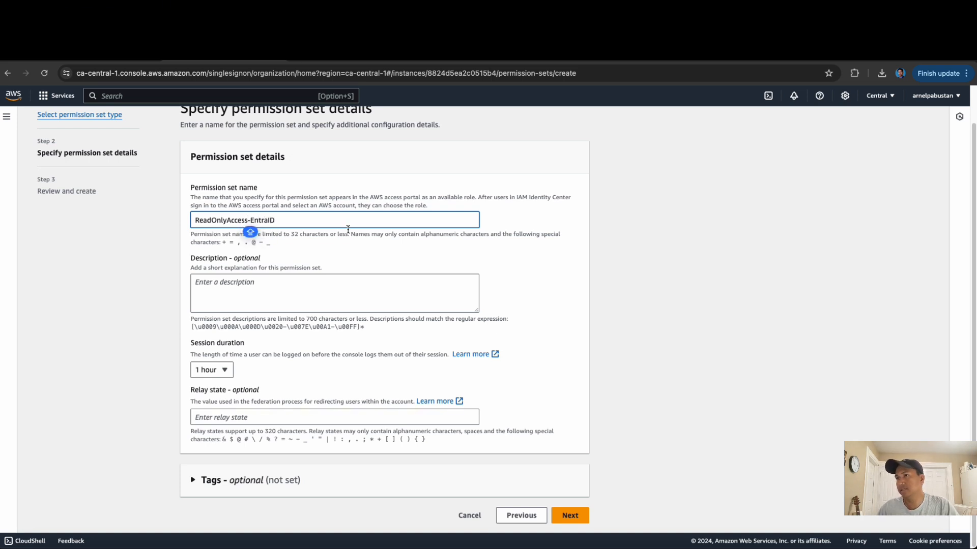
click(577, 517)
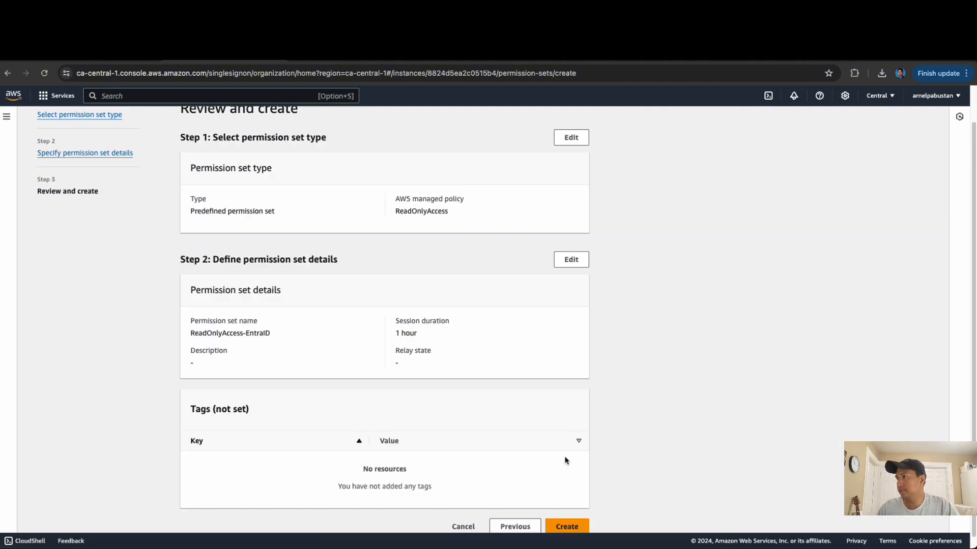
click(567, 529)
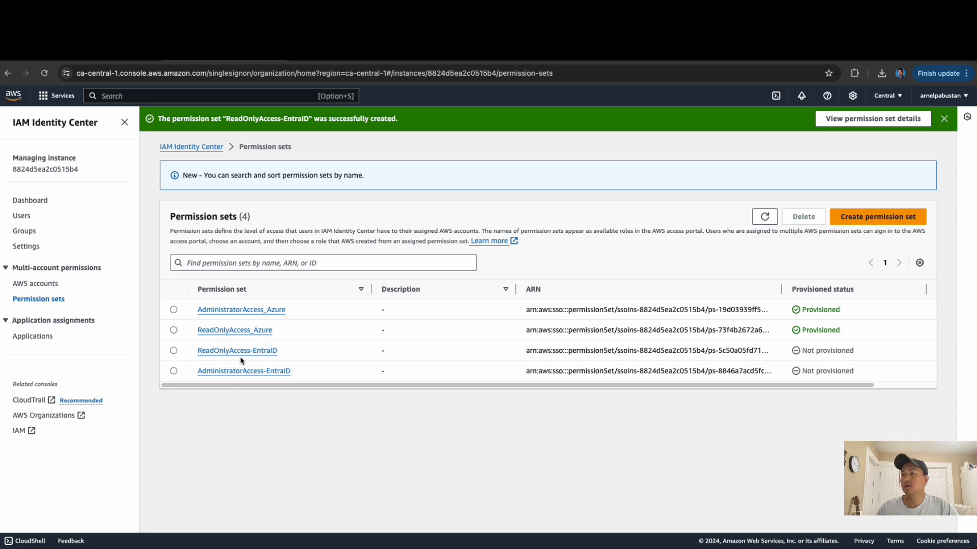
Step: Return to the AWS accounts list, select the Infrastructure and Security accounts, and start a new user or group assignment
click(36, 285)
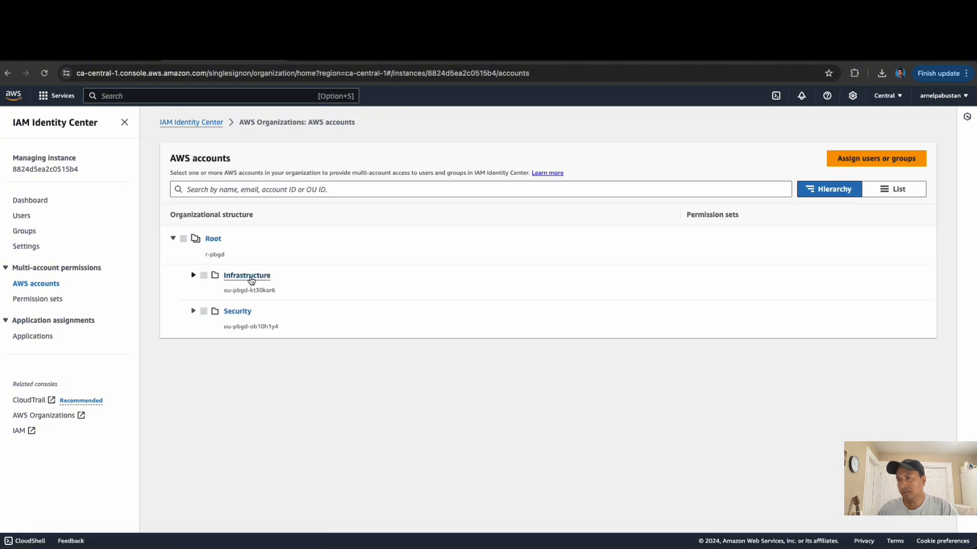
click(194, 275)
click(193, 348)
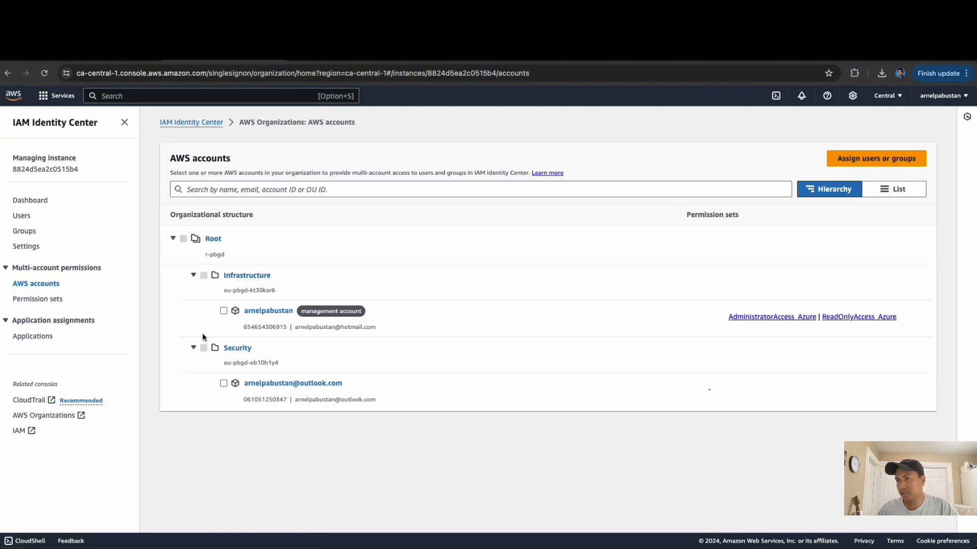
click(223, 311)
click(223, 383)
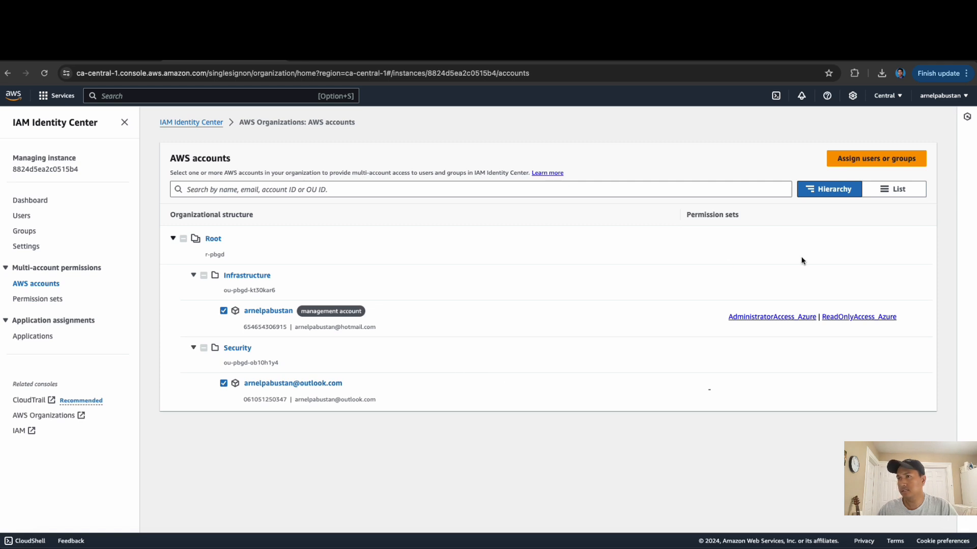
click(863, 161)
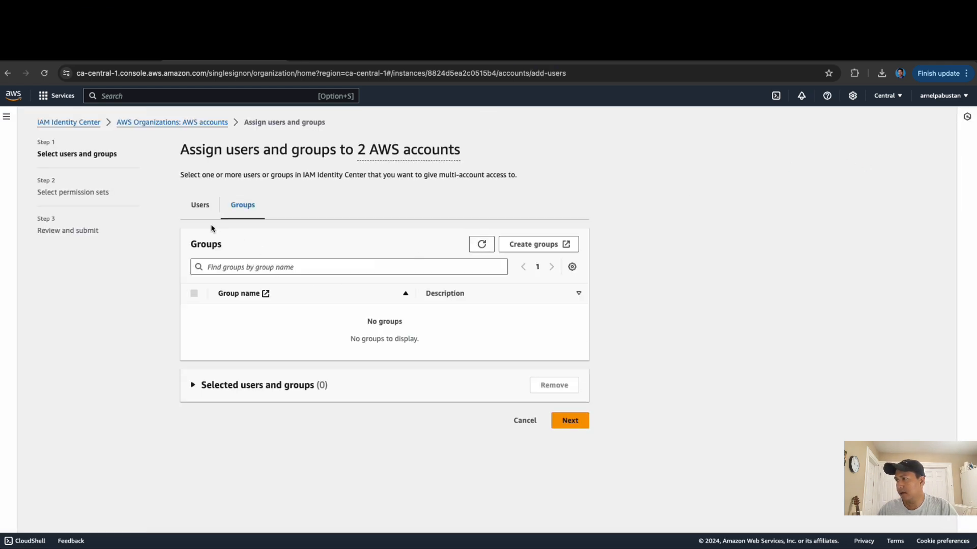
Step: Assign the Test Admin user the AdministratorAccess-EntraID permission set on both selected AWS accounts and submit the assignment
click(199, 205)
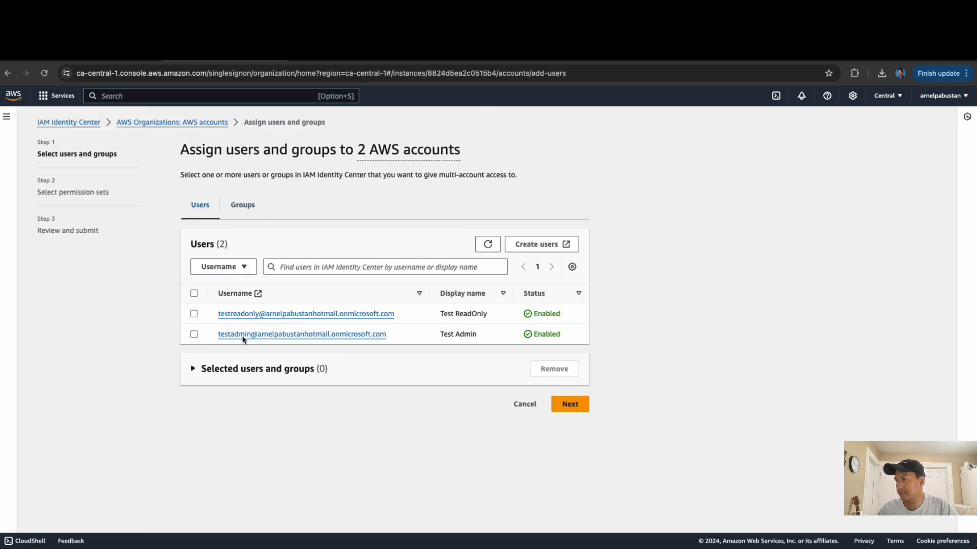
click(194, 335)
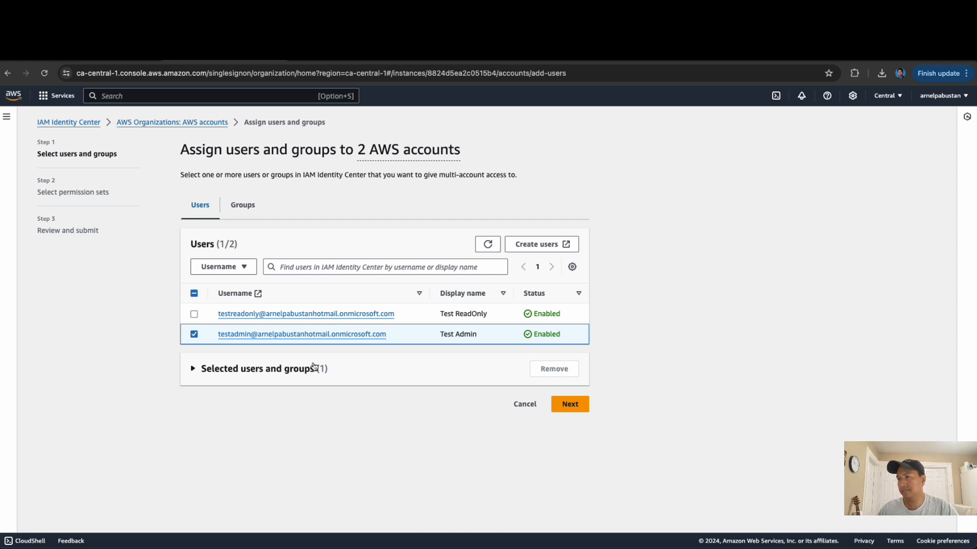
click(575, 409)
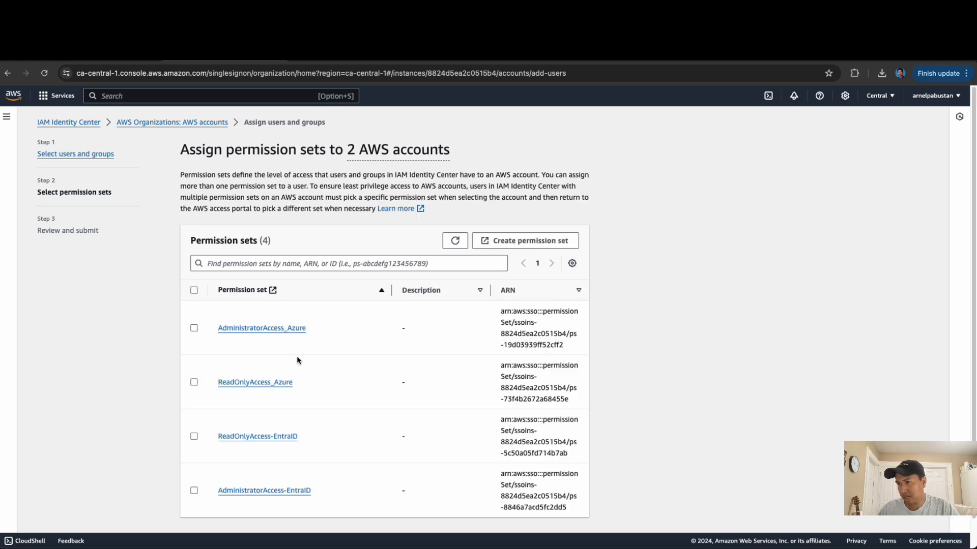
click(195, 491)
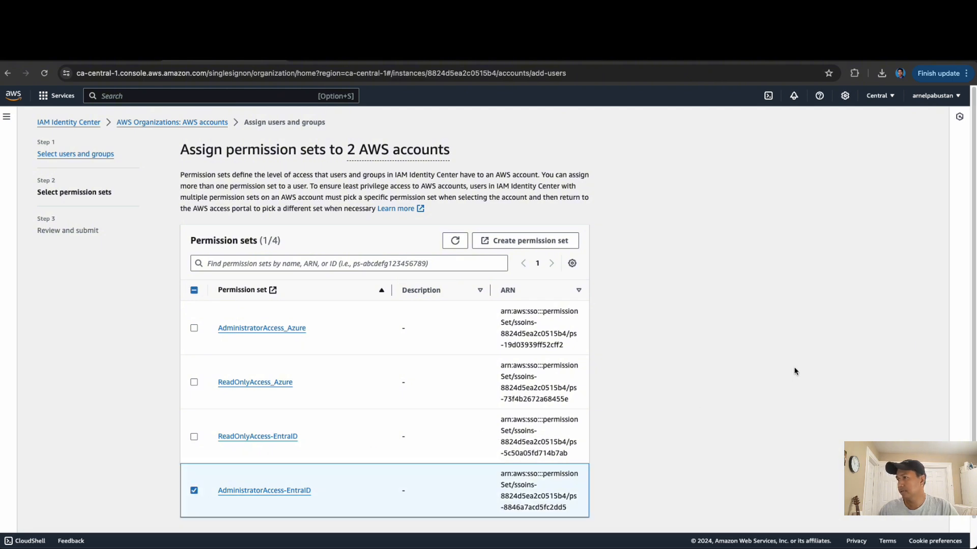
scroll(796, 371, down, 1)
click(569, 522)
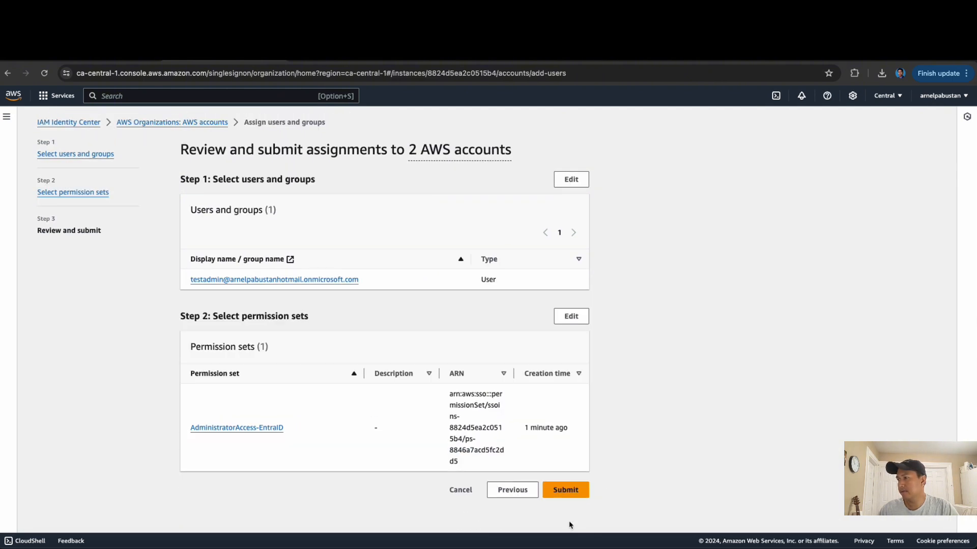
click(579, 494)
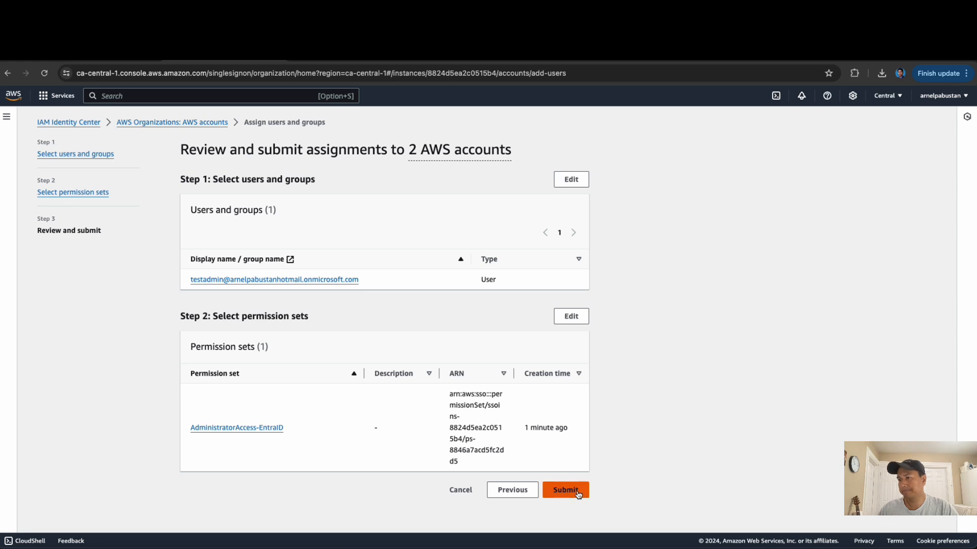
scroll(626, 403, down, 2)
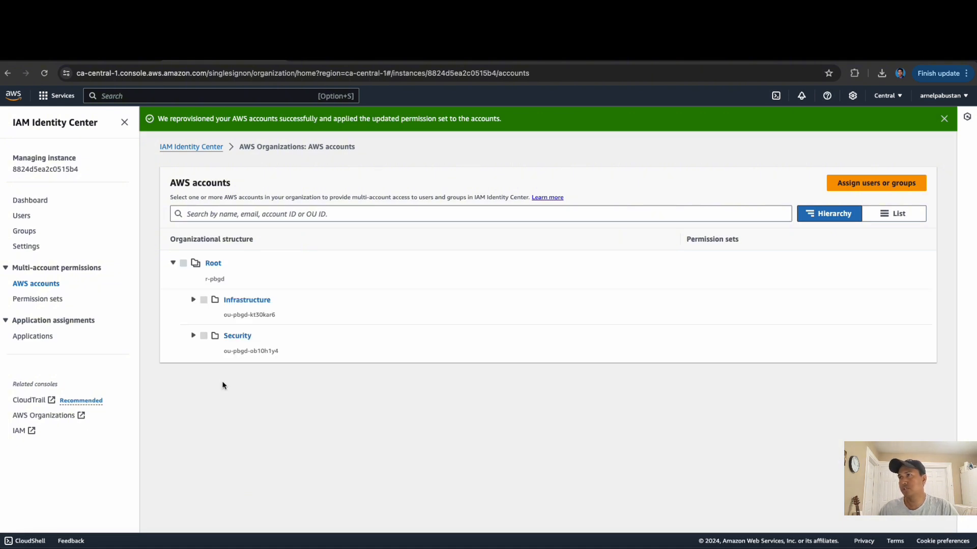
drag(176, 120, 481, 121)
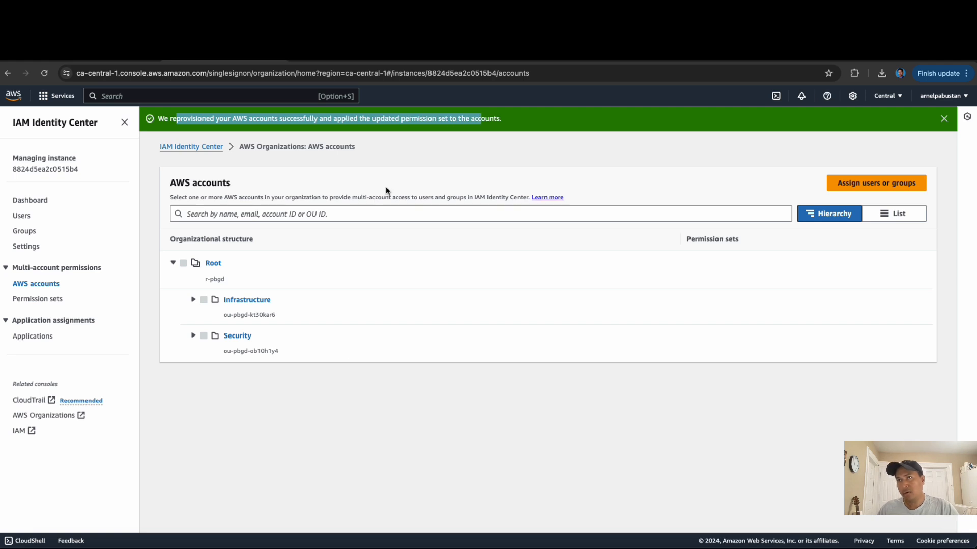
click(336, 380)
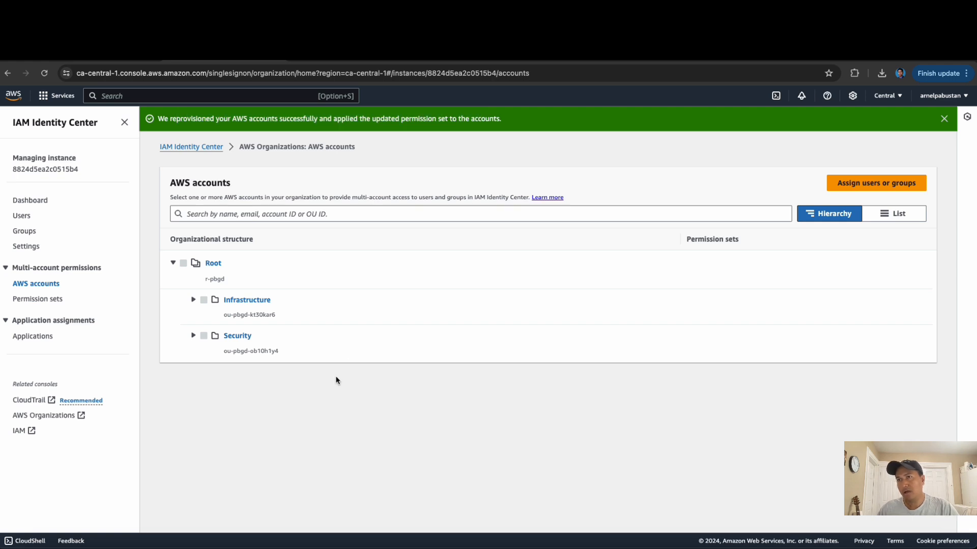
click(23, 216)
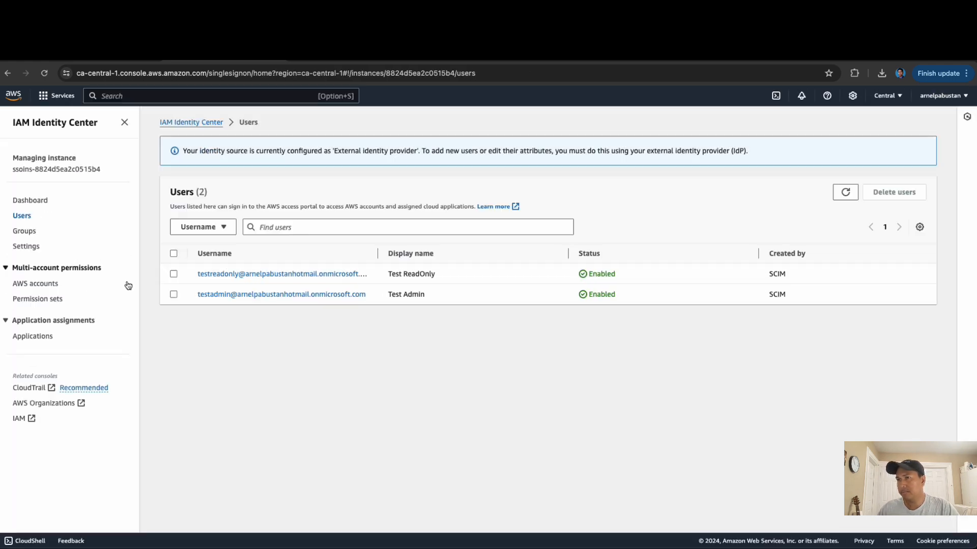
click(174, 296)
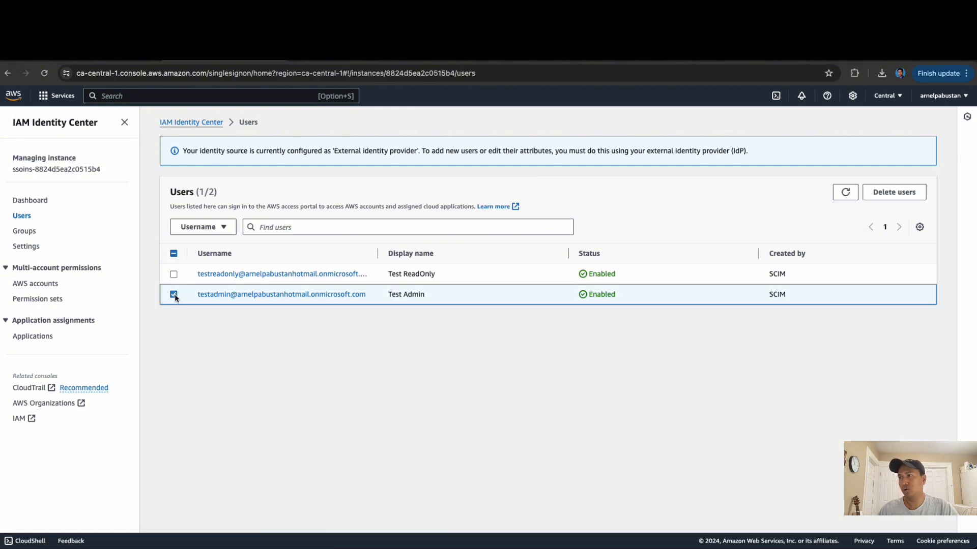
click(174, 297)
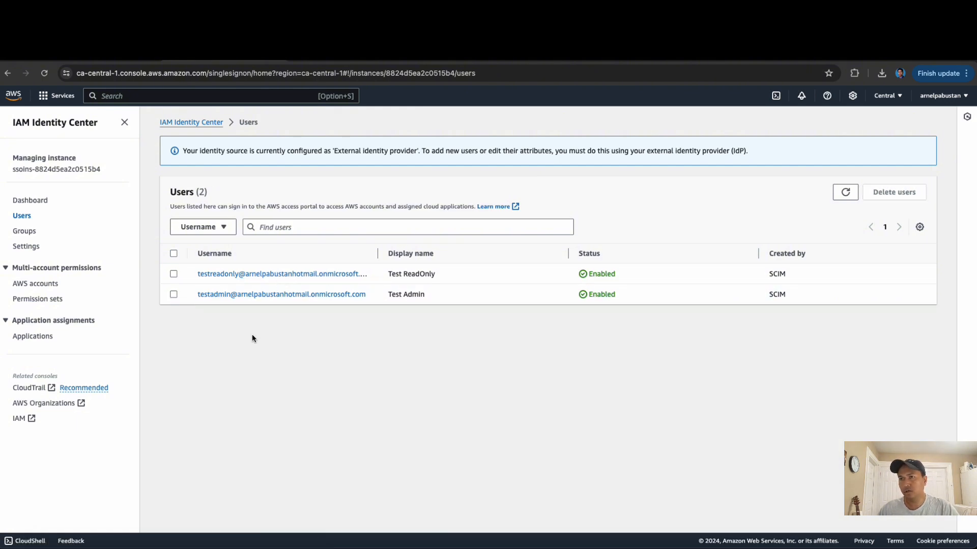
Step: In the AWS accounts hierarchy, expand Infrastructure and Security, select the management account and start a user or group assignment
click(34, 284)
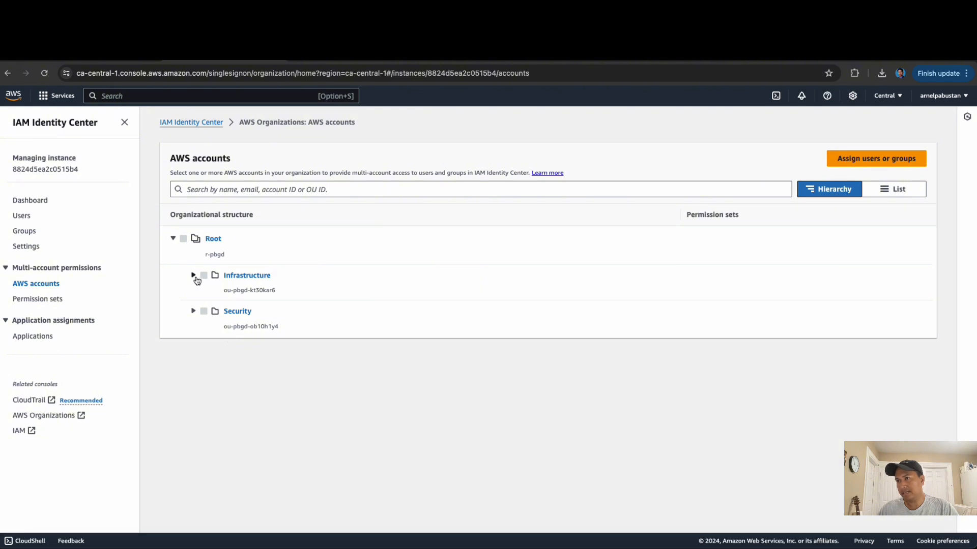
click(193, 276)
click(194, 356)
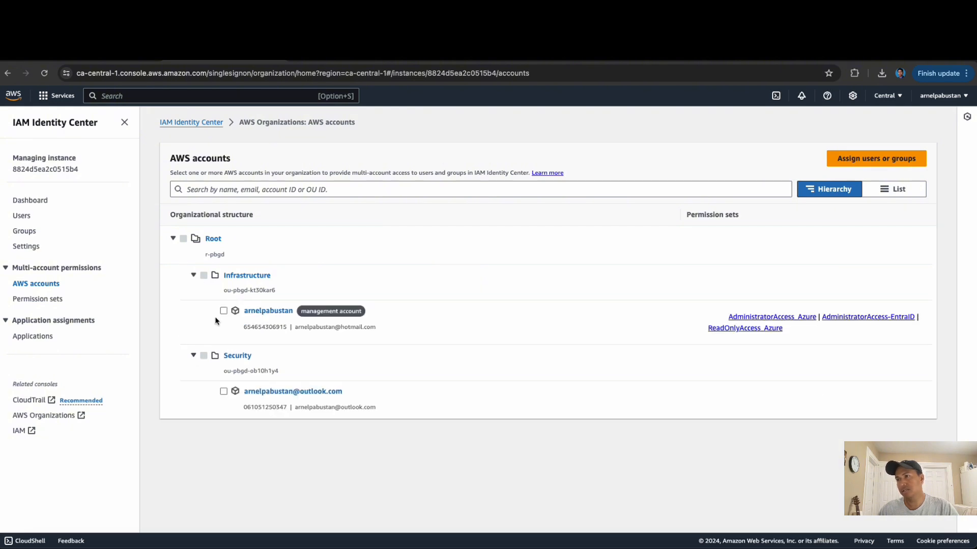
click(224, 311)
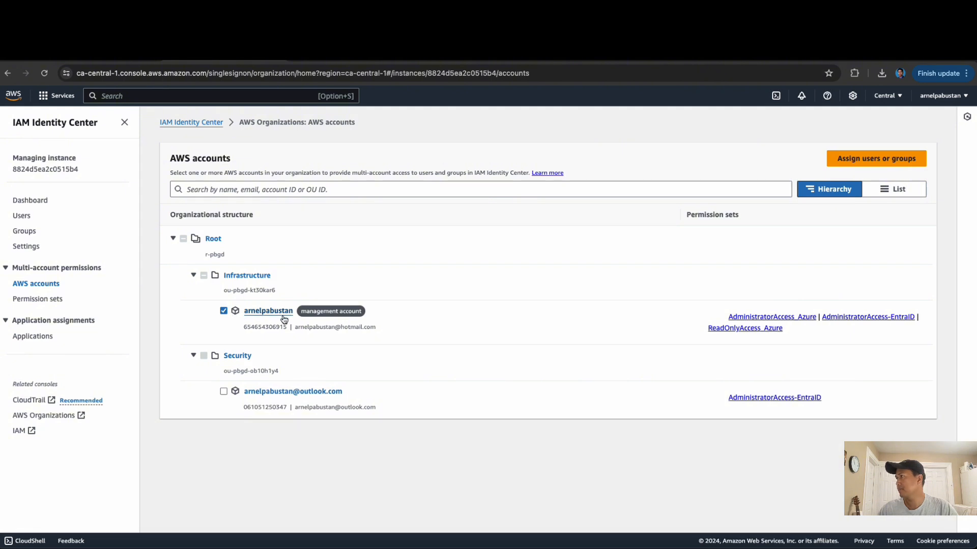
click(865, 158)
Step: Assign the Test ReadOnly user the ReadOnlyAccess-EntraID permission set on the management account and submit the assignment
click(205, 205)
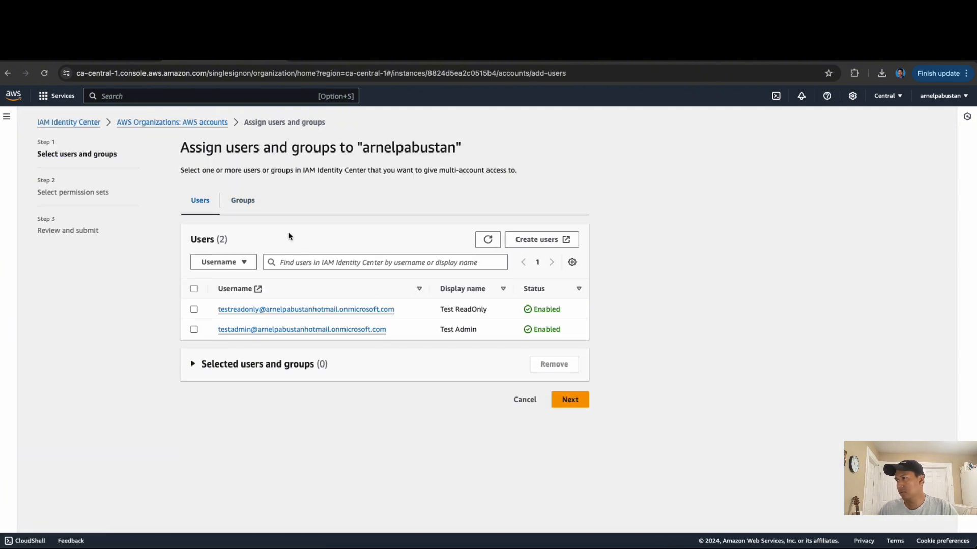
click(194, 309)
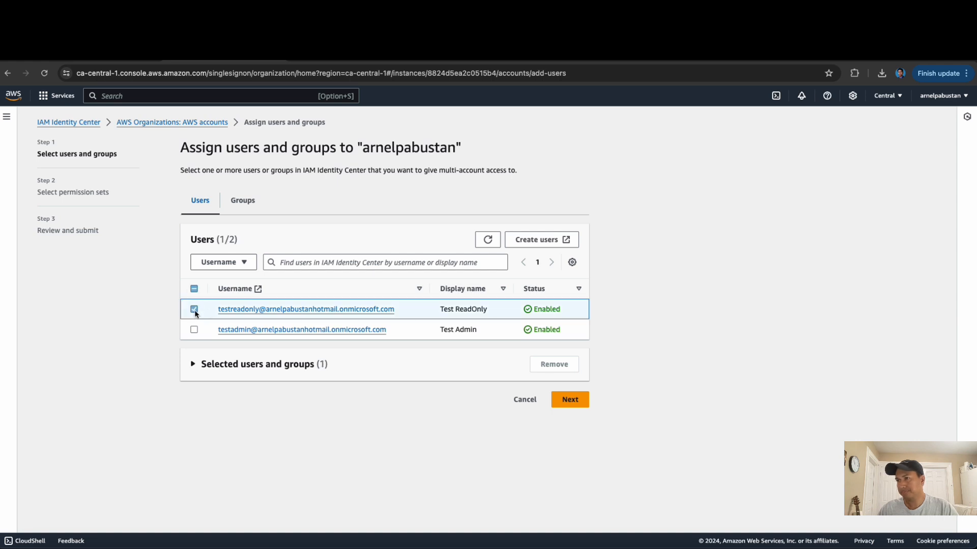
click(572, 400)
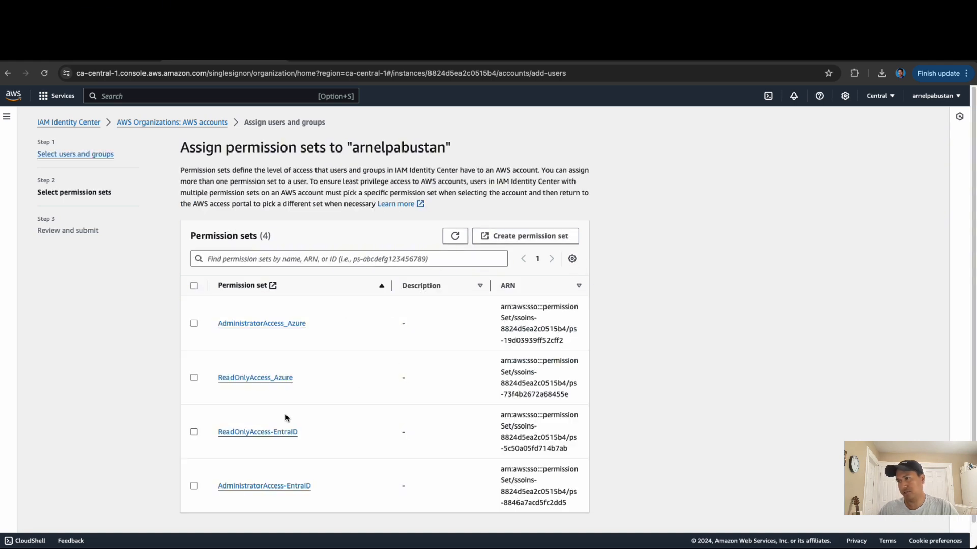
click(194, 432)
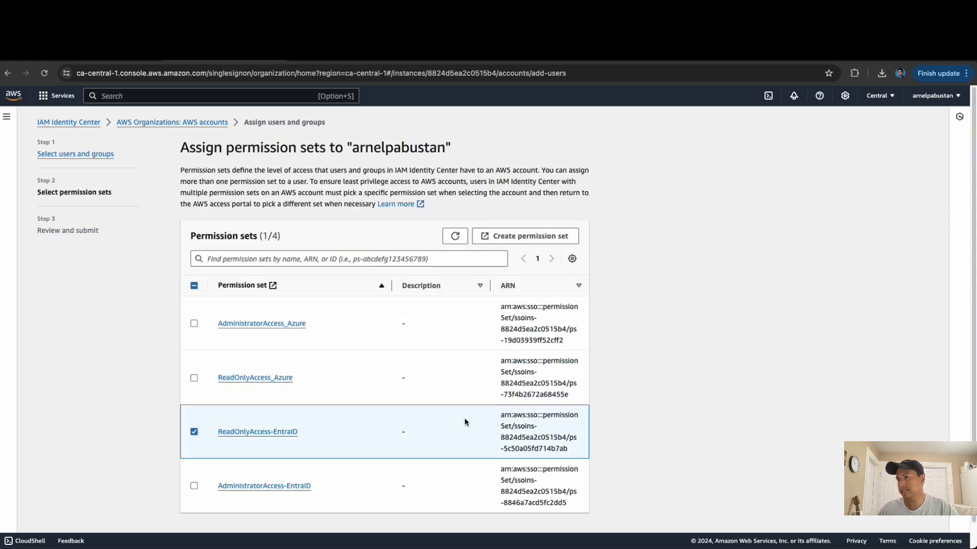
scroll(658, 419, down, 1)
click(570, 515)
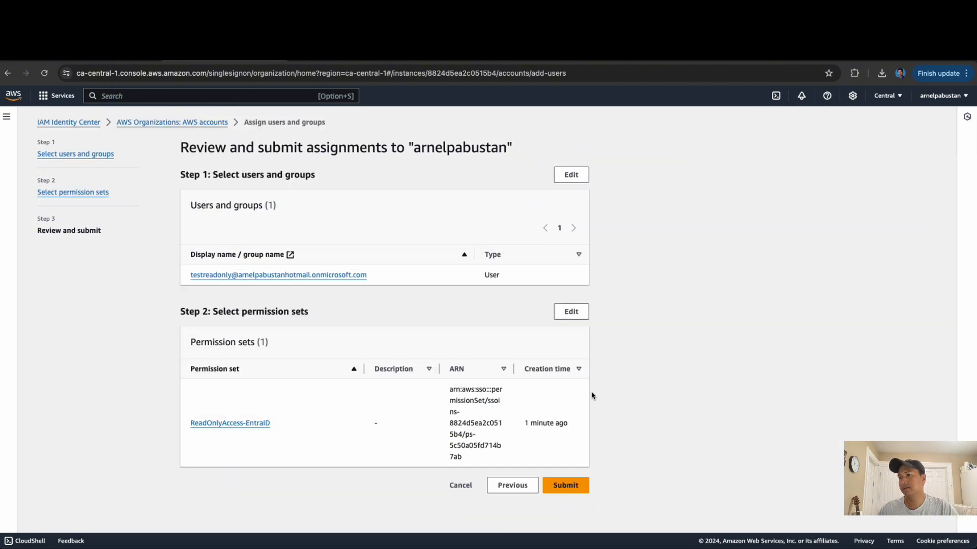
click(566, 486)
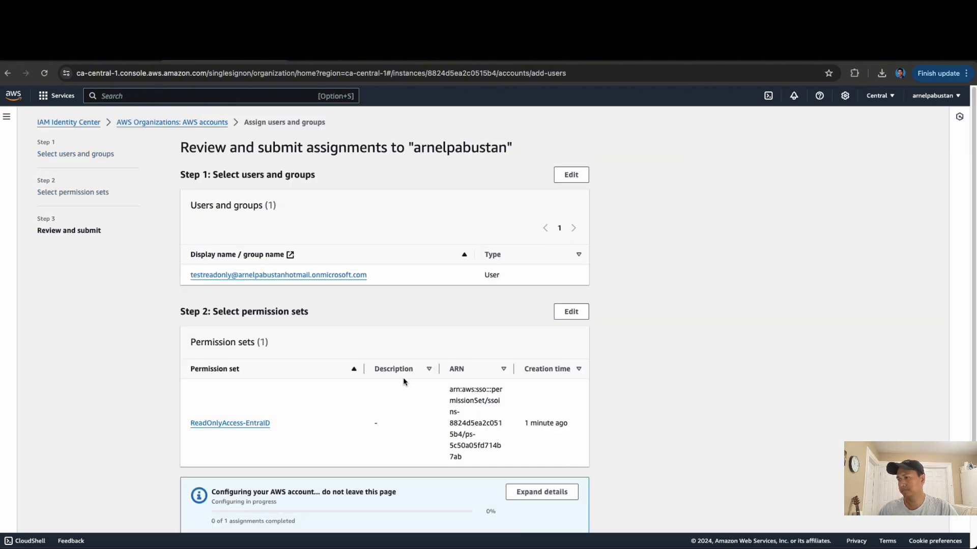
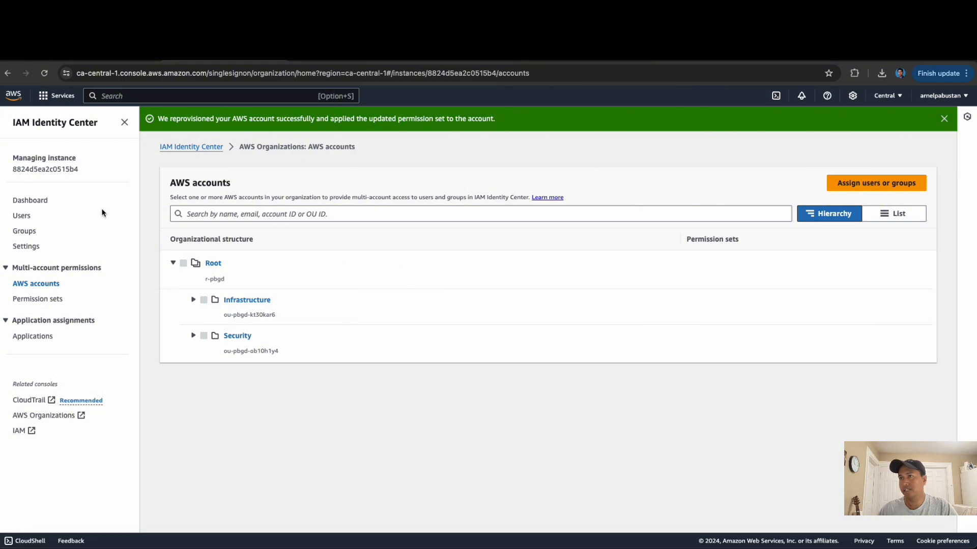
Step: Copy the AWS access portal URL from the IAM Identity Center dashboard and open it in Safari
click(31, 201)
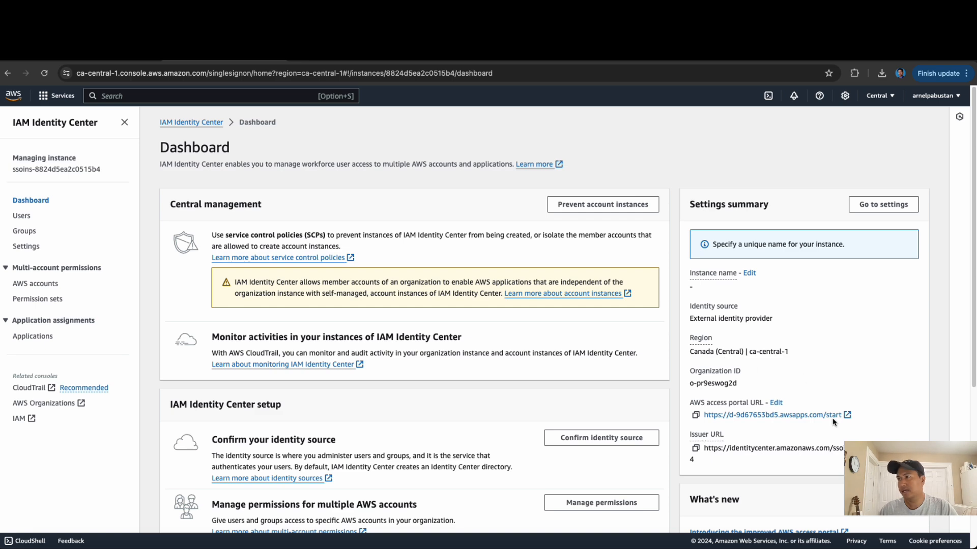
click(28, 247)
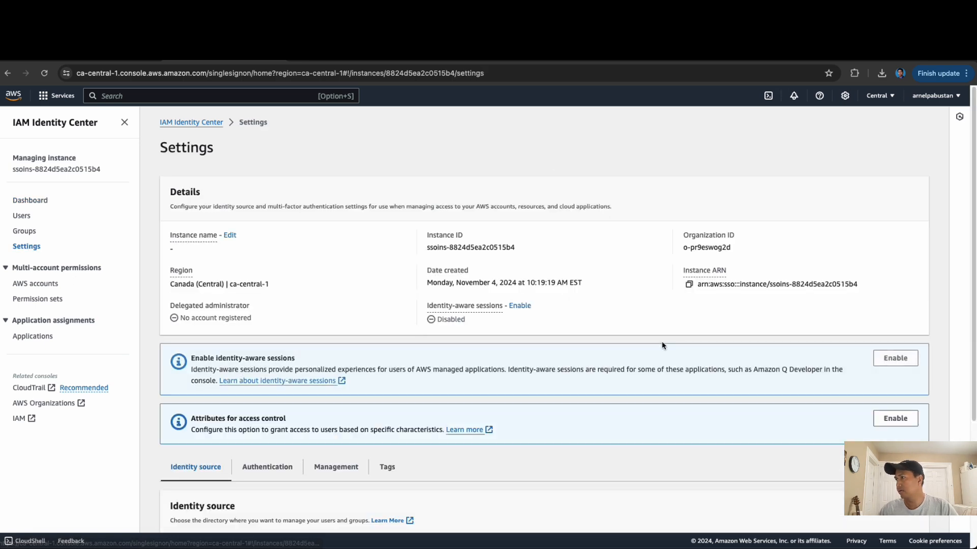
click(24, 203)
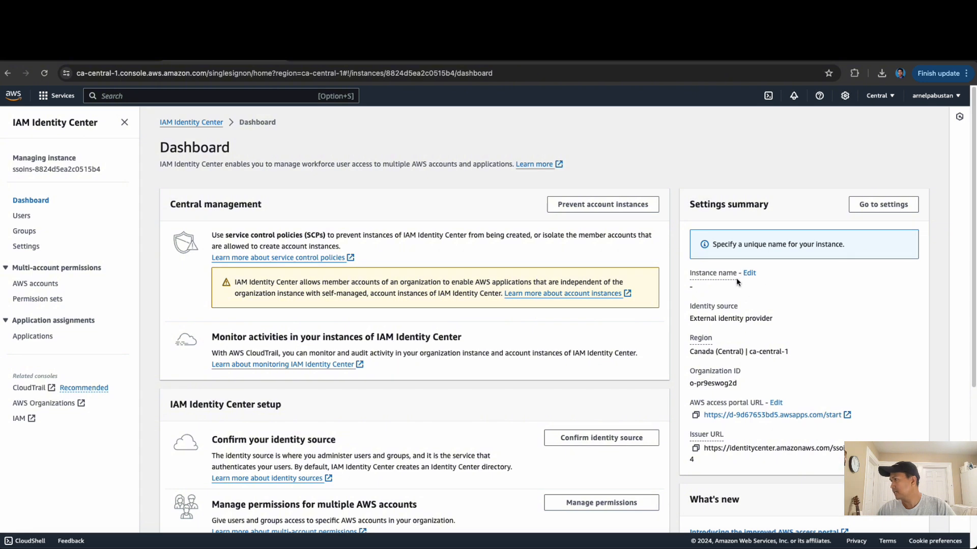
drag(692, 320, 770, 320)
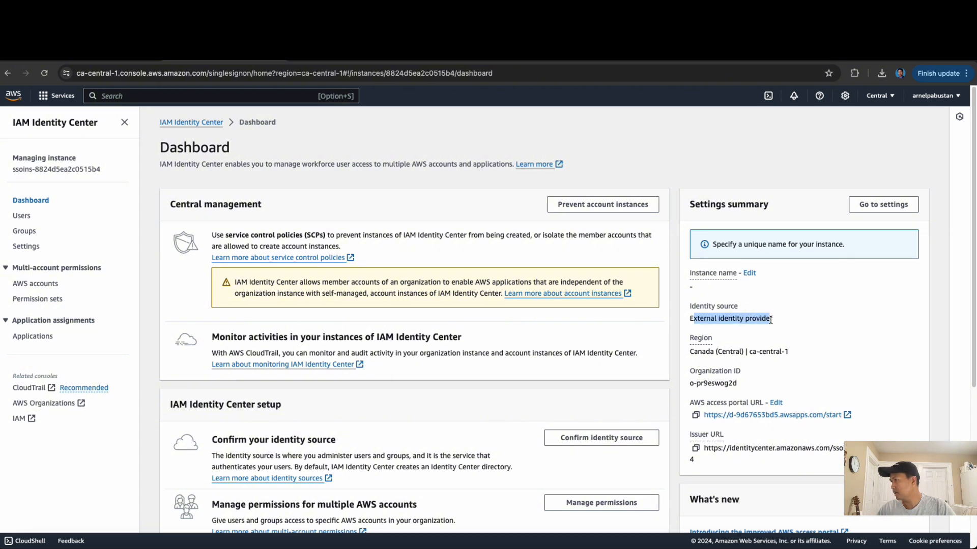
click(778, 334)
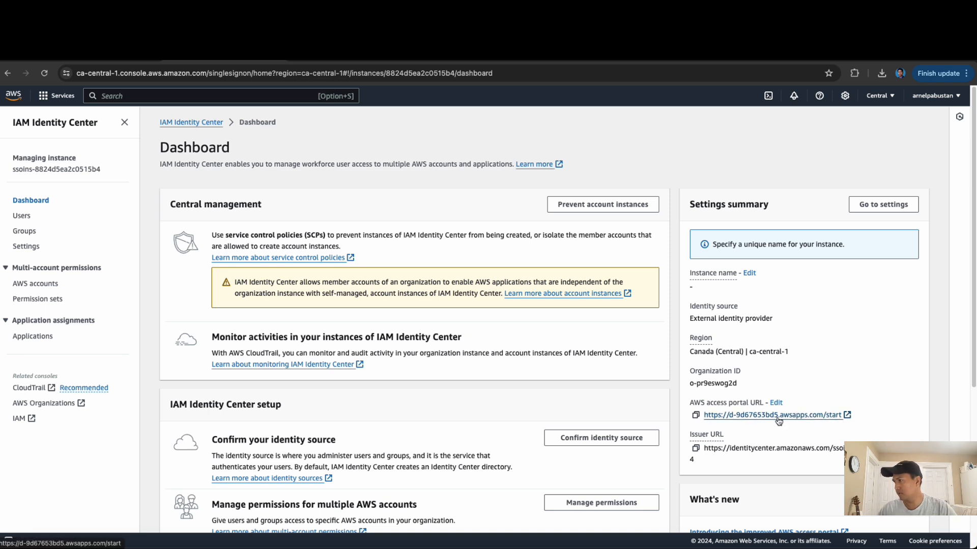
click(696, 415)
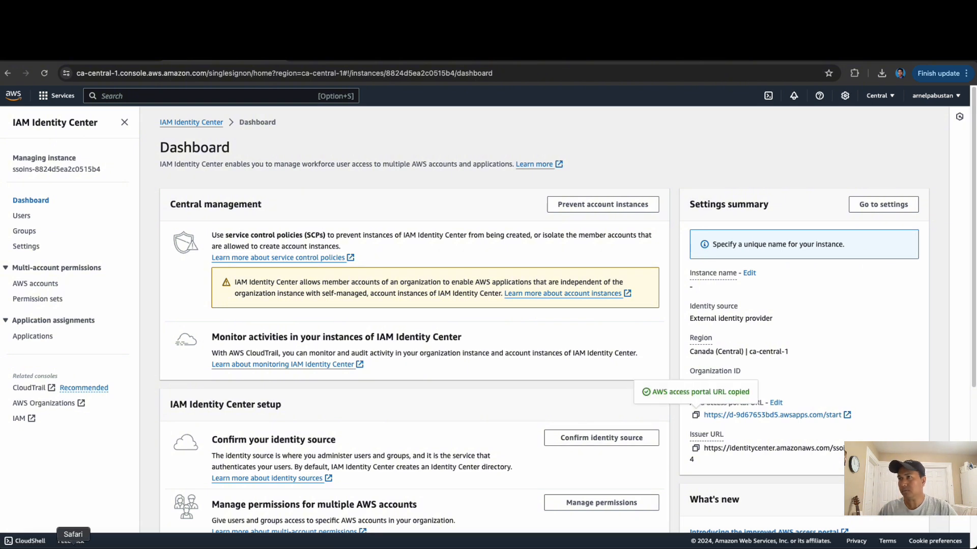
click(73, 541)
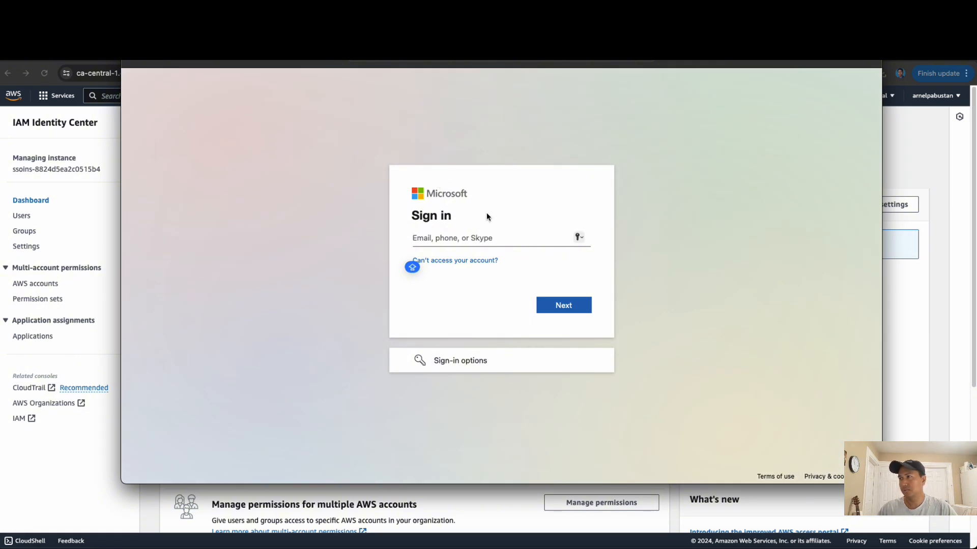
Step: Return to the IAM Identity Center users list, widen the Username column and copy the Test Admin user's username
click(83, 472)
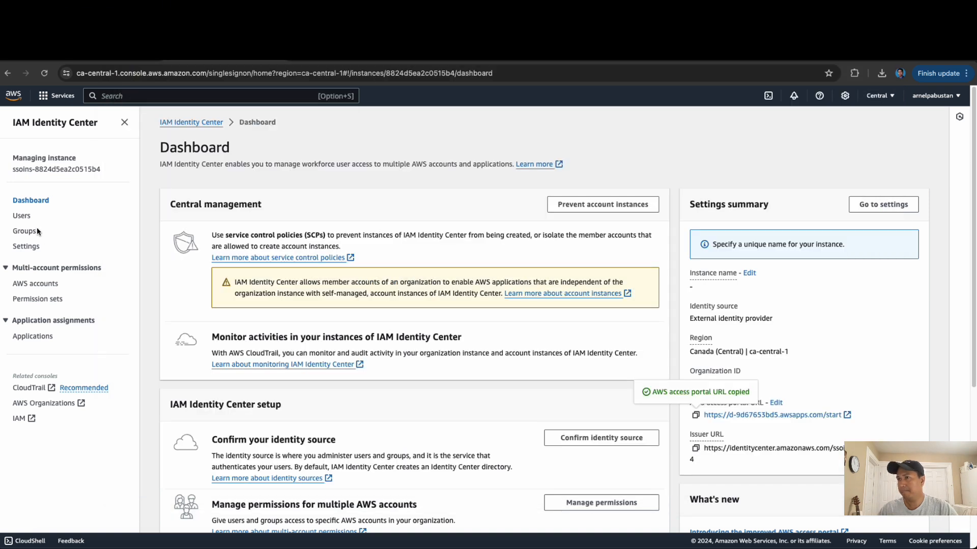
click(25, 217)
drag(377, 255, 431, 255)
drag(374, 276, 200, 275)
click(371, 274)
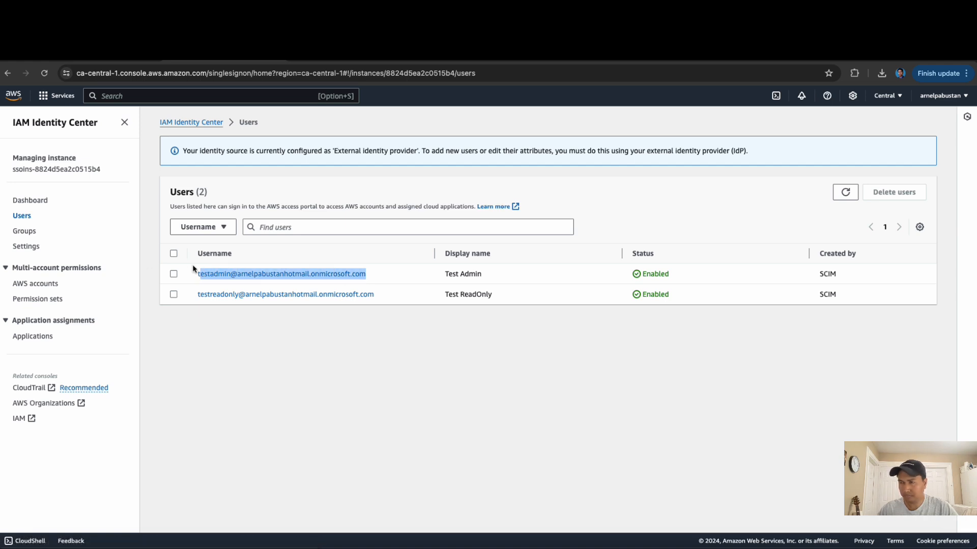
drag(367, 274, 197, 275)
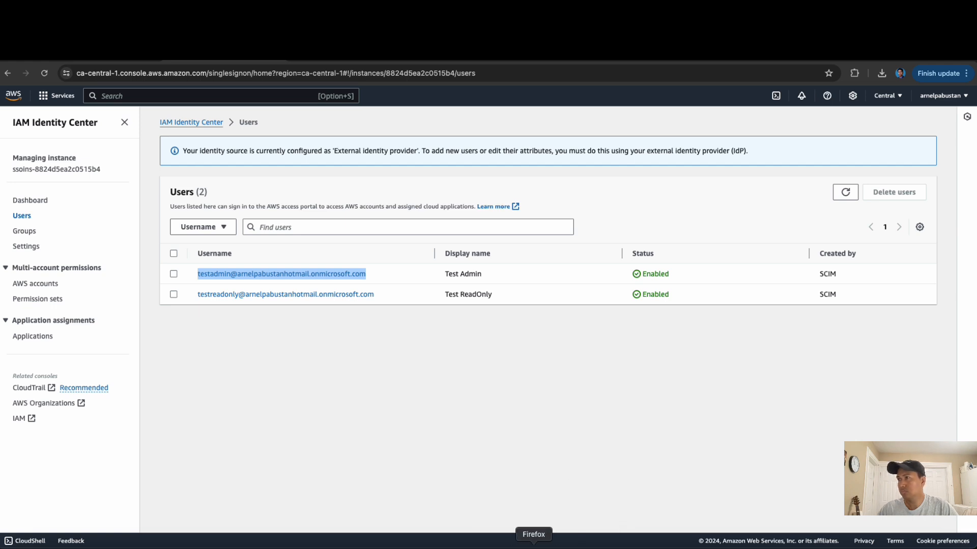
Step: Switch to Safari, enter the Test Admin user's copied username on the Microsoft sign-in page and continue to the password prompt
click(74, 548)
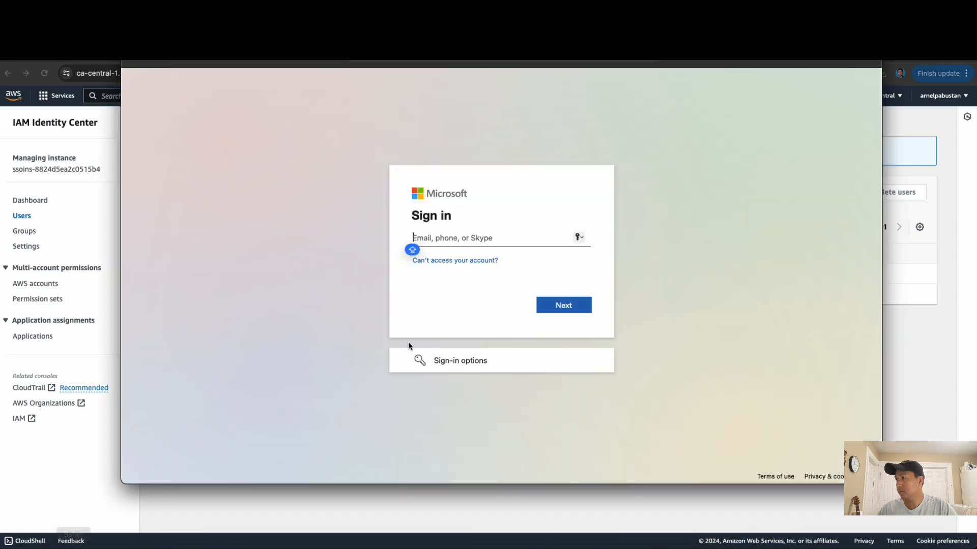
key(super+v)
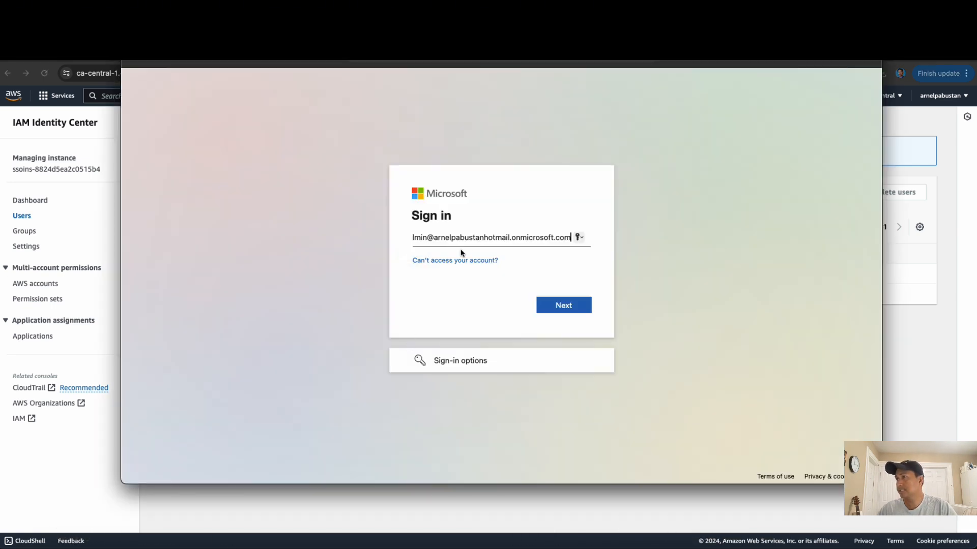
click(562, 309)
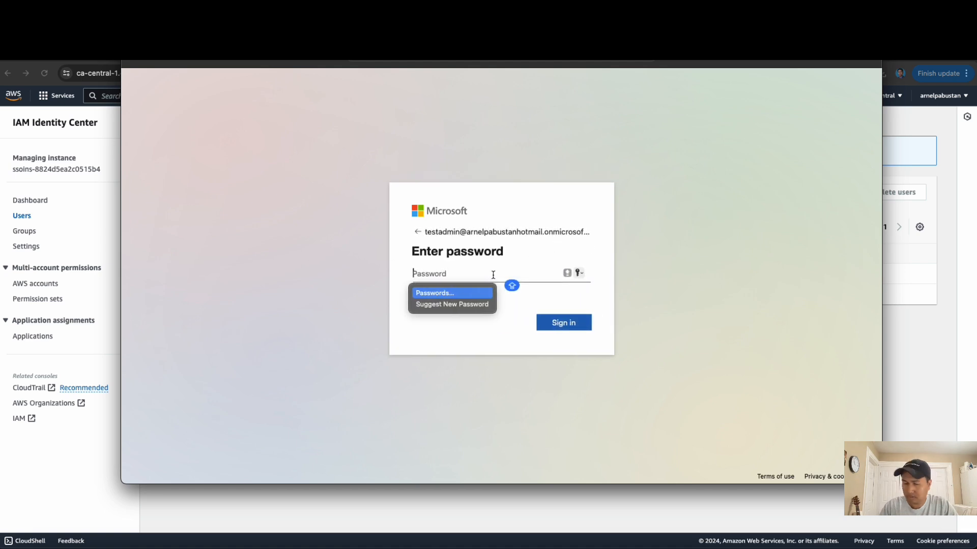
Step: Enter the Test Admin account's password and sign in, declining both to save the password and to stay signed in
text(•••••)
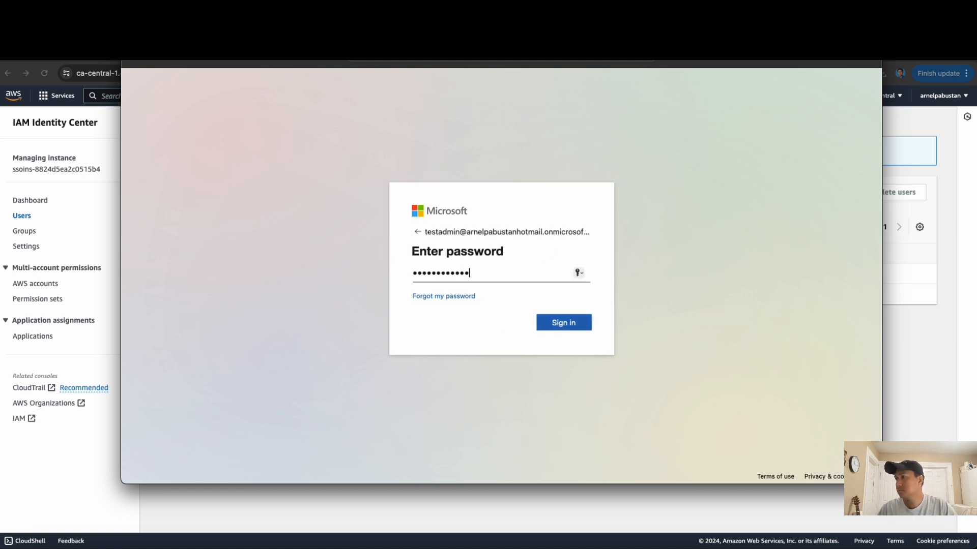
text(•••••••)
click(544, 327)
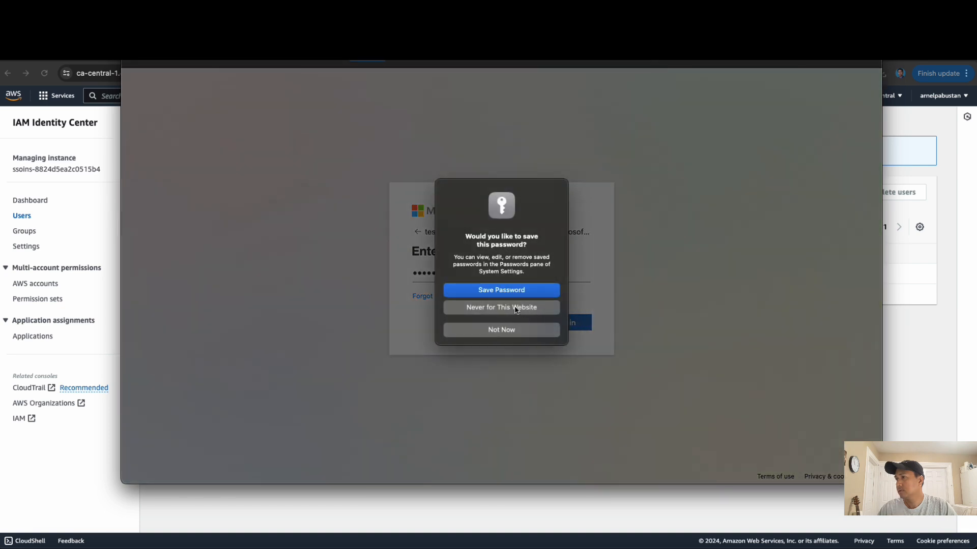
click(502, 331)
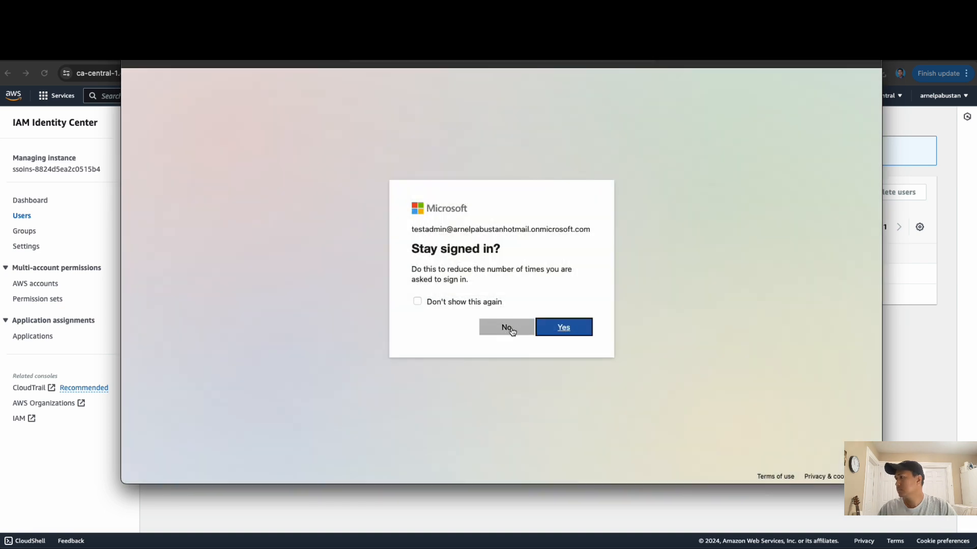
click(508, 329)
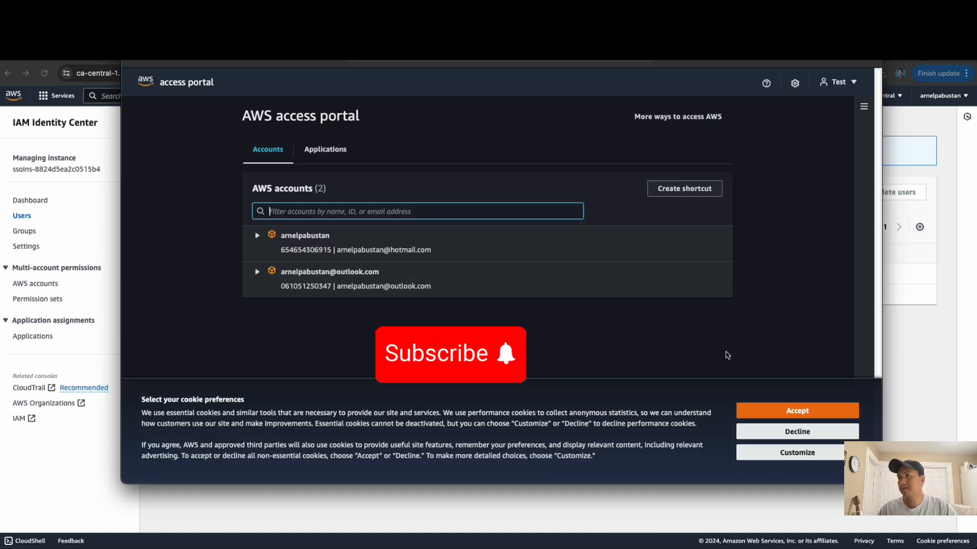
Step: Accept the portal cookies, expand both AWS accounts, open the management account's console with AdministratorAccess-EntraID and accept its cookies
click(789, 415)
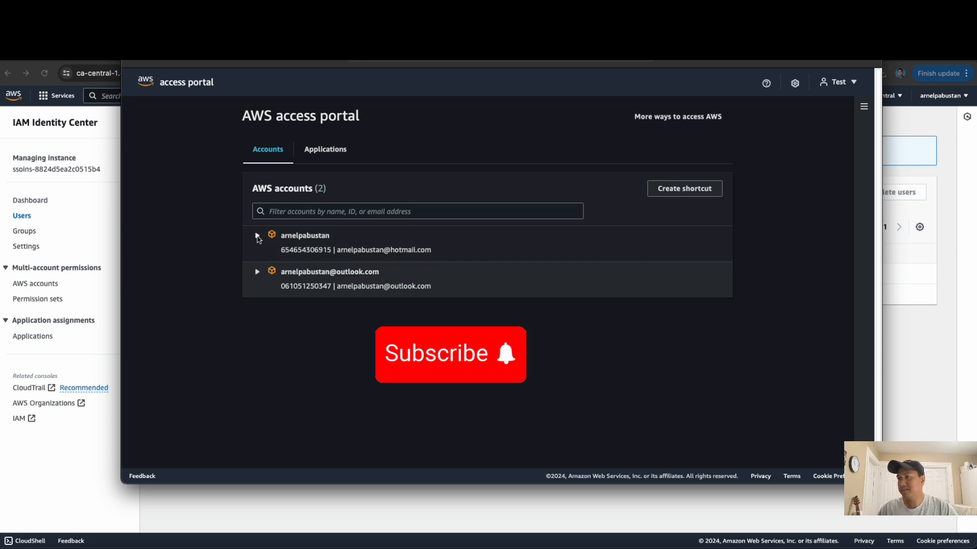
click(257, 235)
click(257, 295)
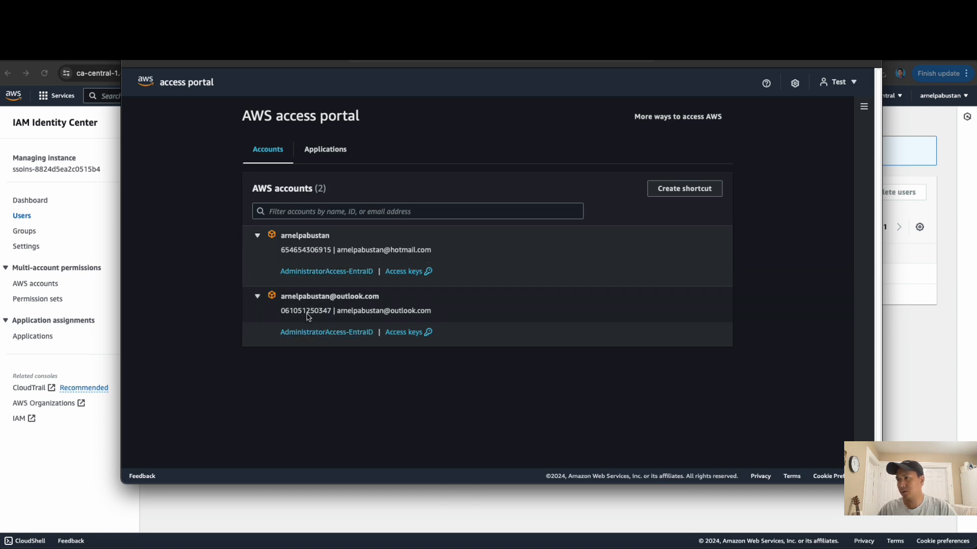
click(324, 273)
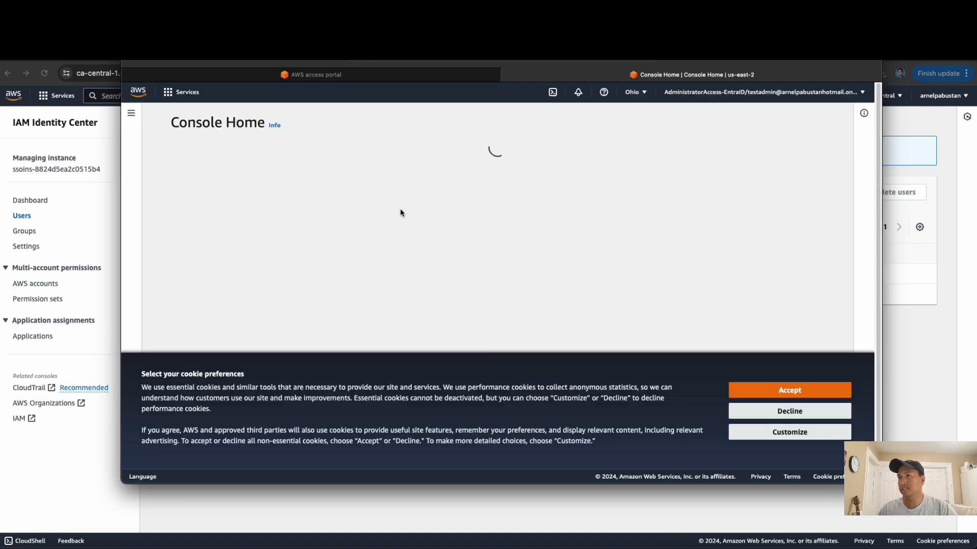
click(797, 395)
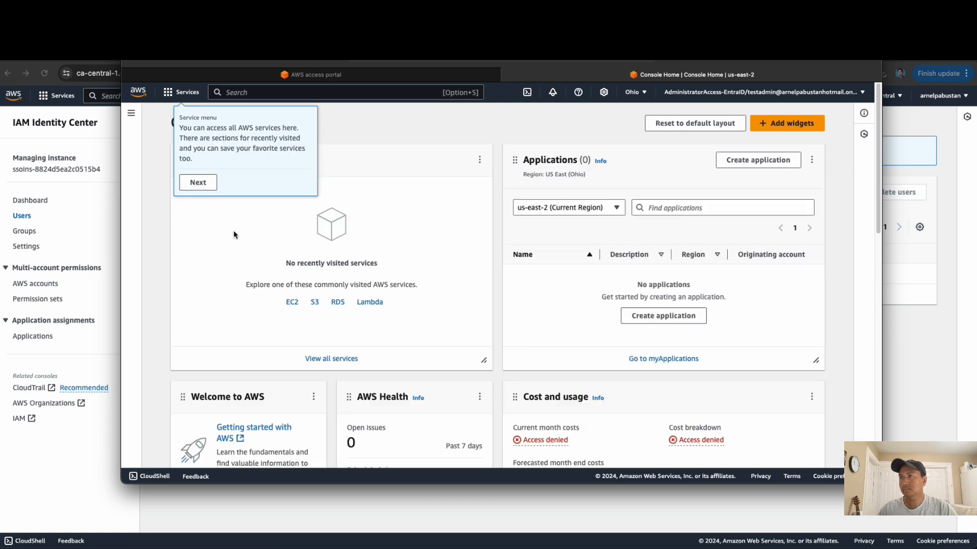
Step: Dismiss the service menu tip and search the console for vpc to open the VPC service
click(198, 183)
click(132, 114)
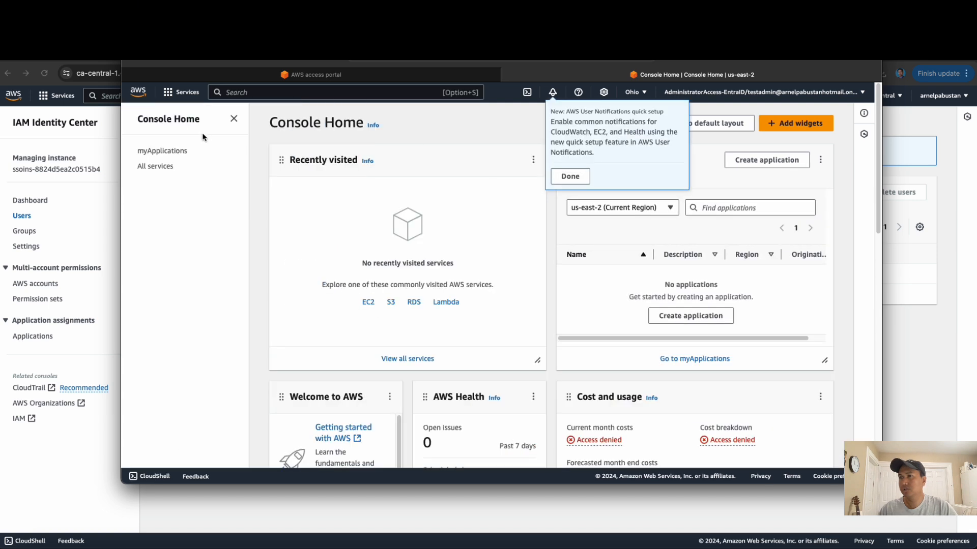
click(182, 92)
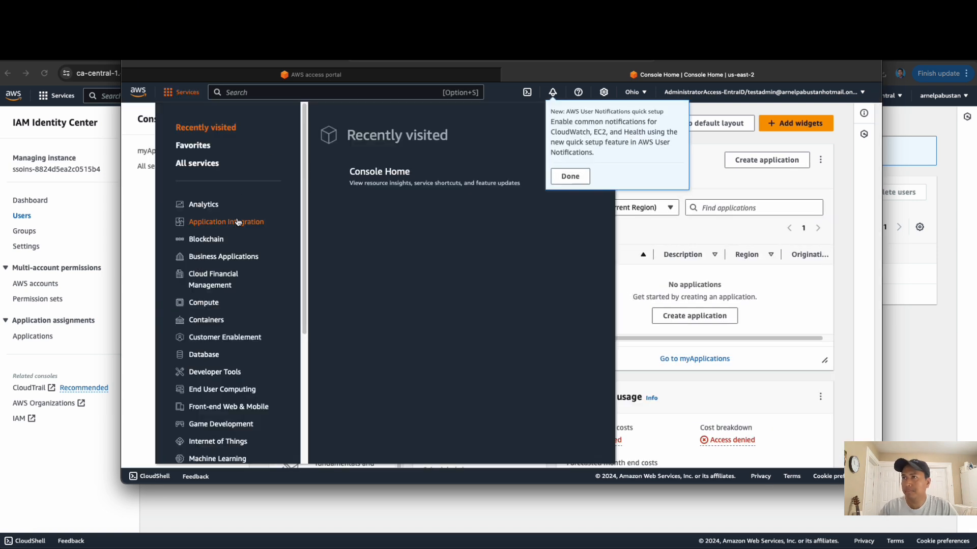
click(261, 92)
text(vpc)
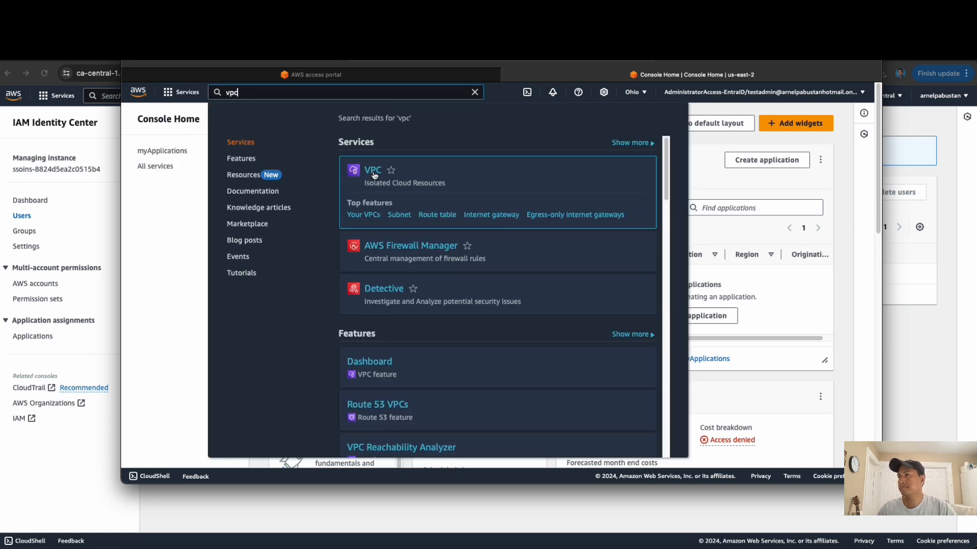
click(369, 171)
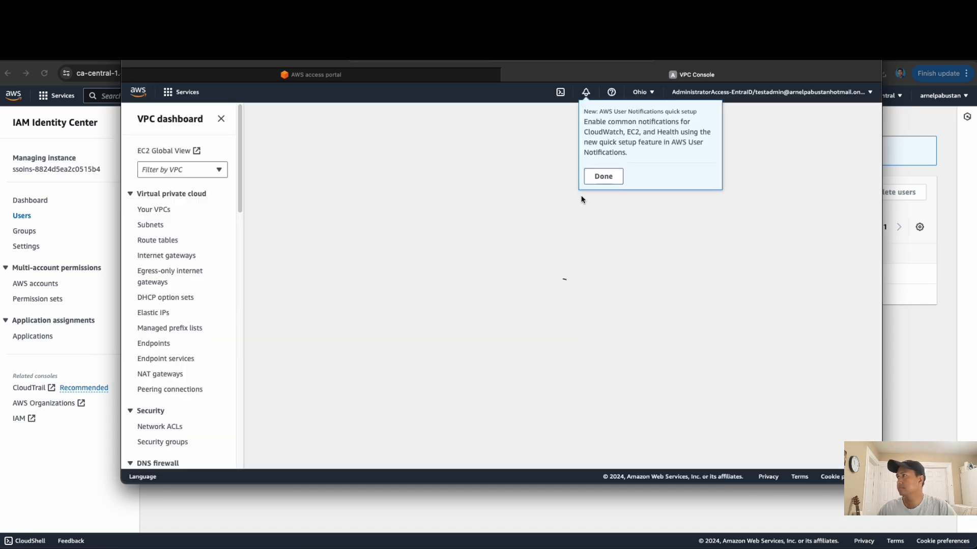
Step: Dismiss the notifications tip and list the management account's VPCs in the Canada (Central) region
click(602, 178)
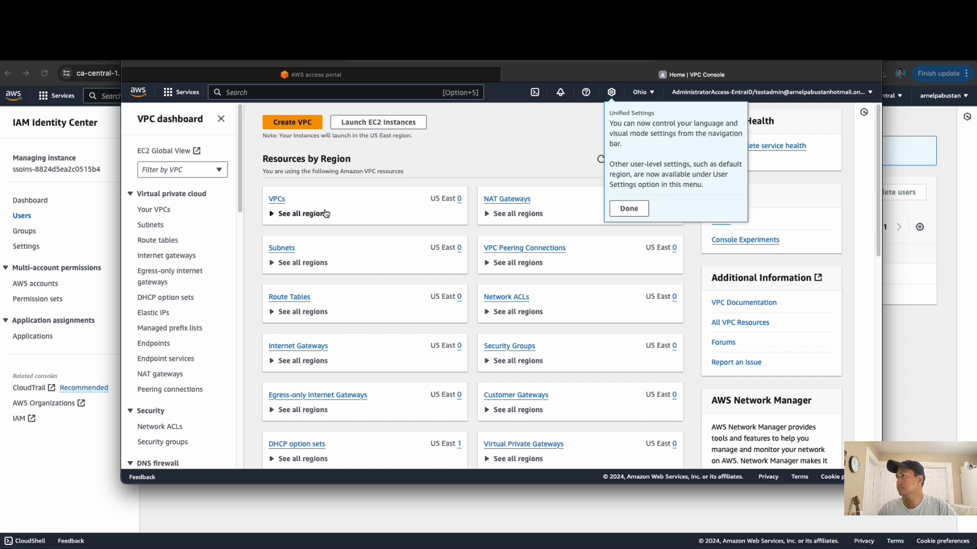
click(276, 199)
click(642, 92)
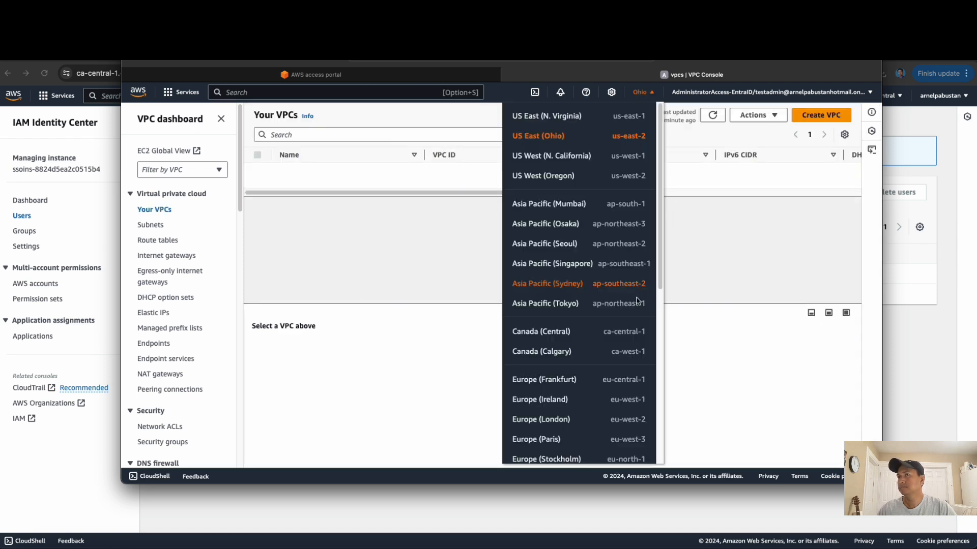
click(626, 332)
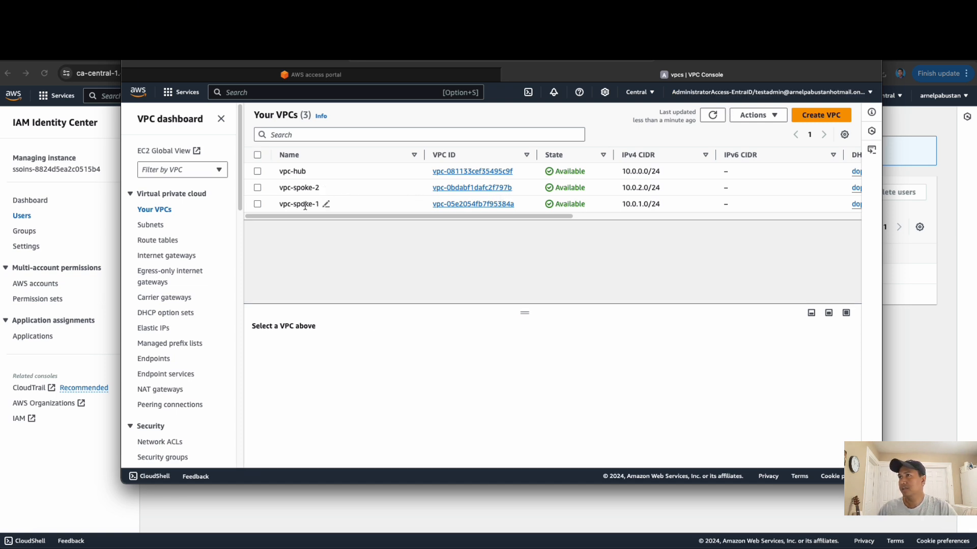
Step: Return to the access portal, open the second account's console with AdministratorAccess-EntraID and search for vpc to open the VPC service
click(335, 77)
click(327, 347)
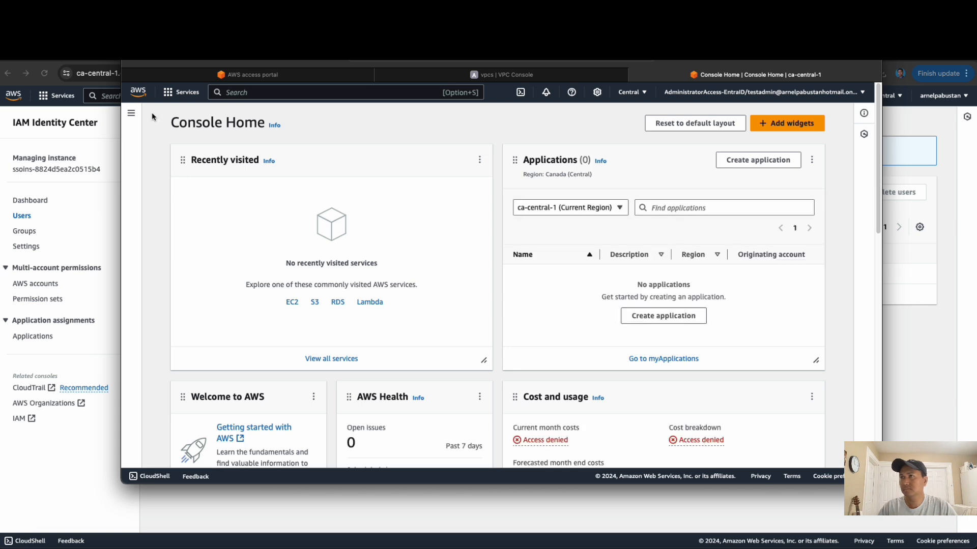
click(173, 93)
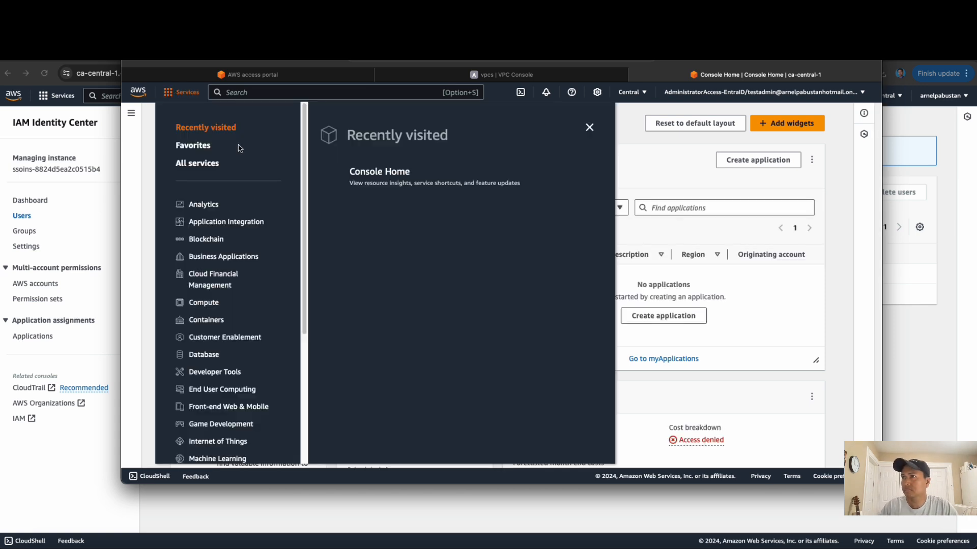
click(253, 92)
text(v)
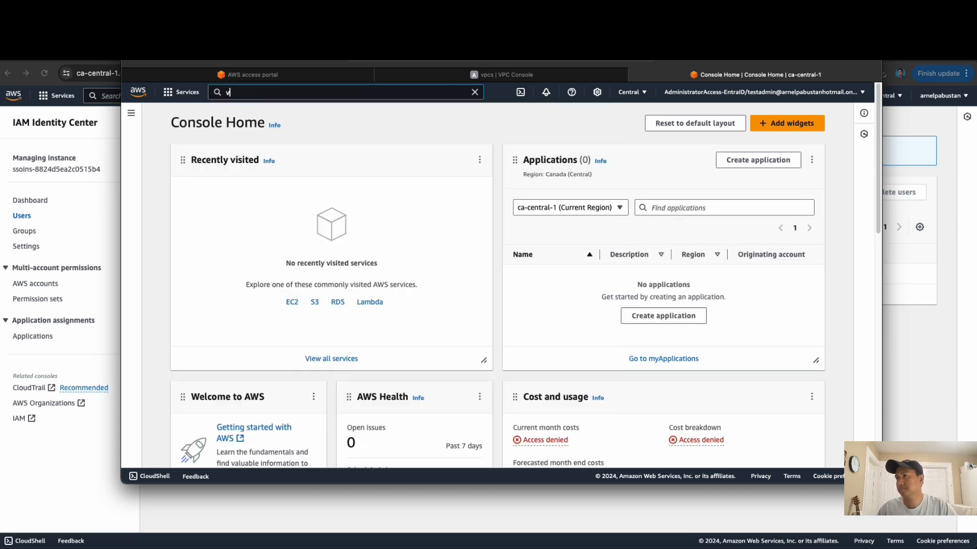
text(pc)
click(375, 169)
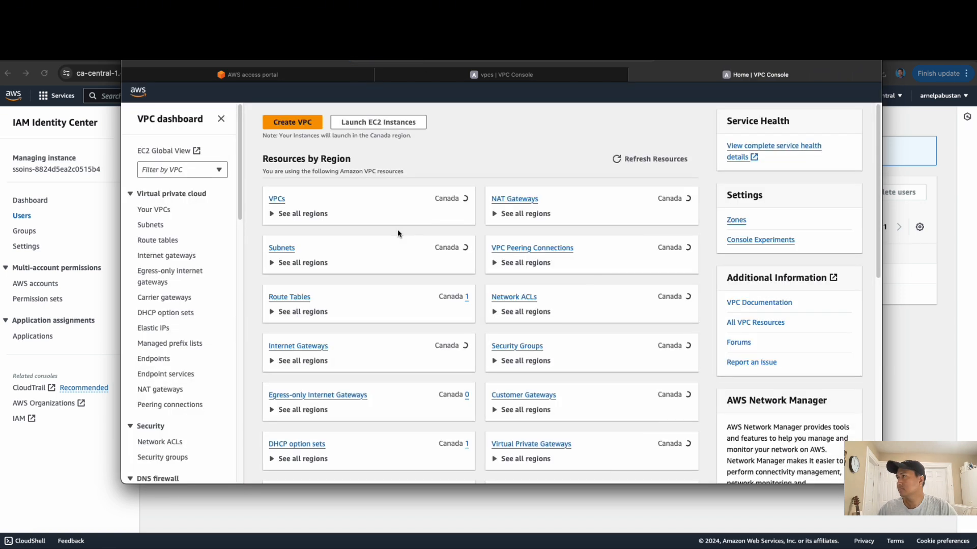
Step: List the second account's VPCs and check which region is selected
click(277, 199)
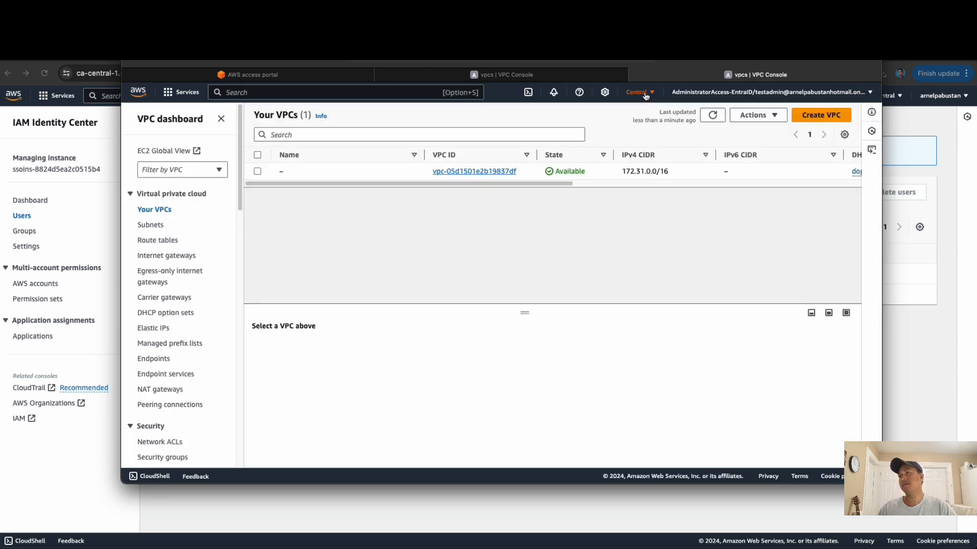
click(643, 93)
click(448, 221)
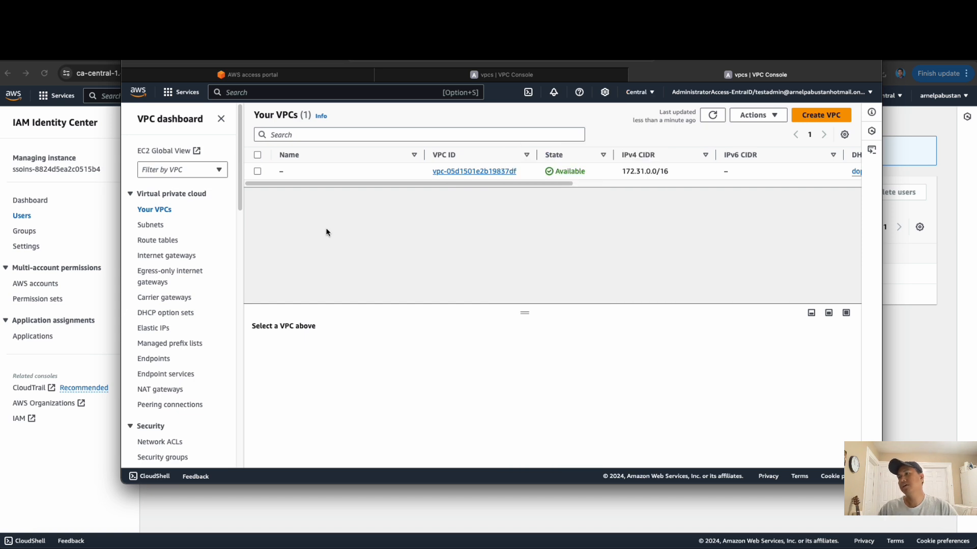
Step: Check the sessions in both VPC console tabs, close them and return to the access portal
click(248, 74)
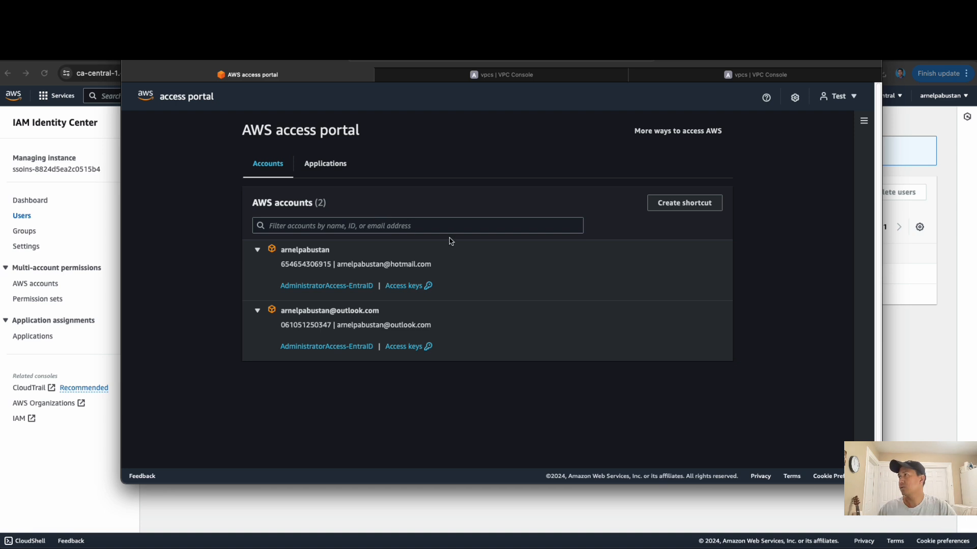
click(527, 77)
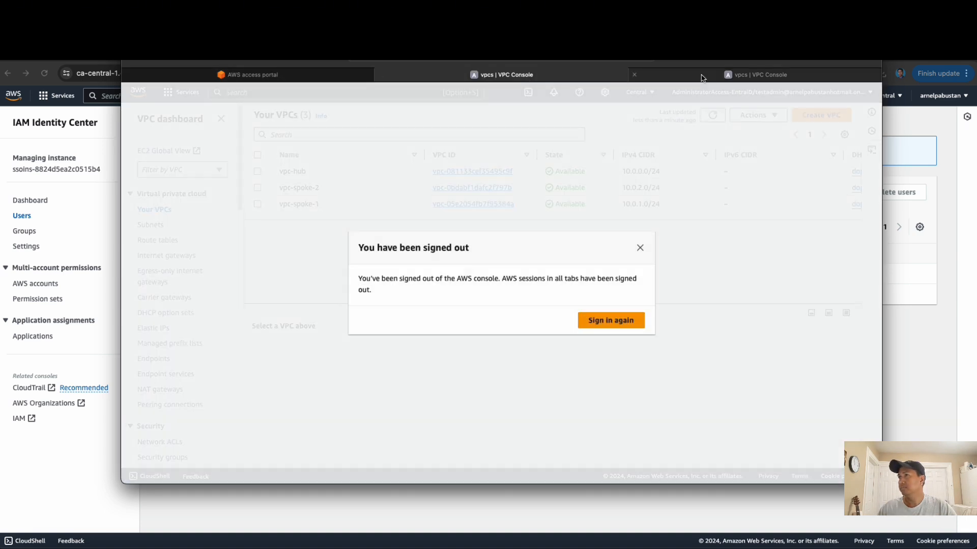
click(702, 78)
click(557, 77)
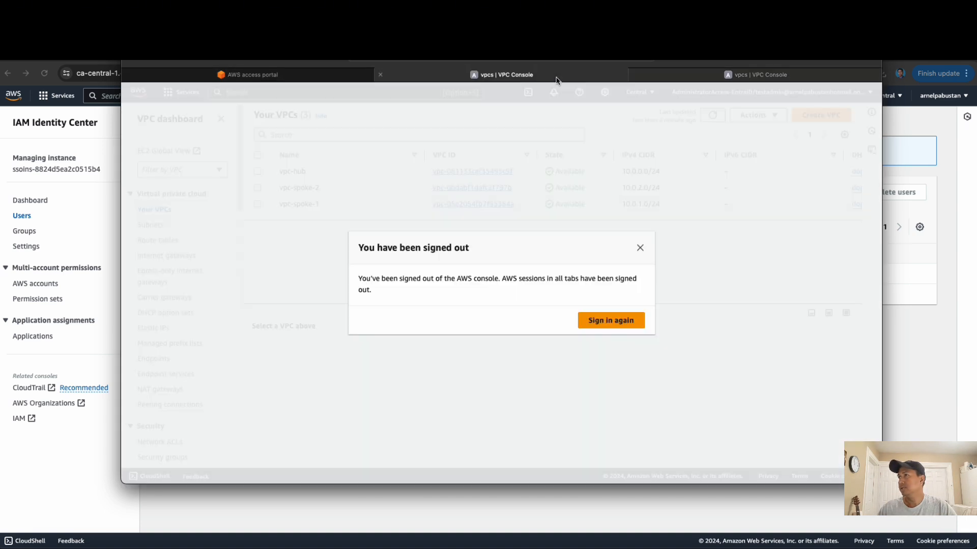
click(380, 75)
click(380, 76)
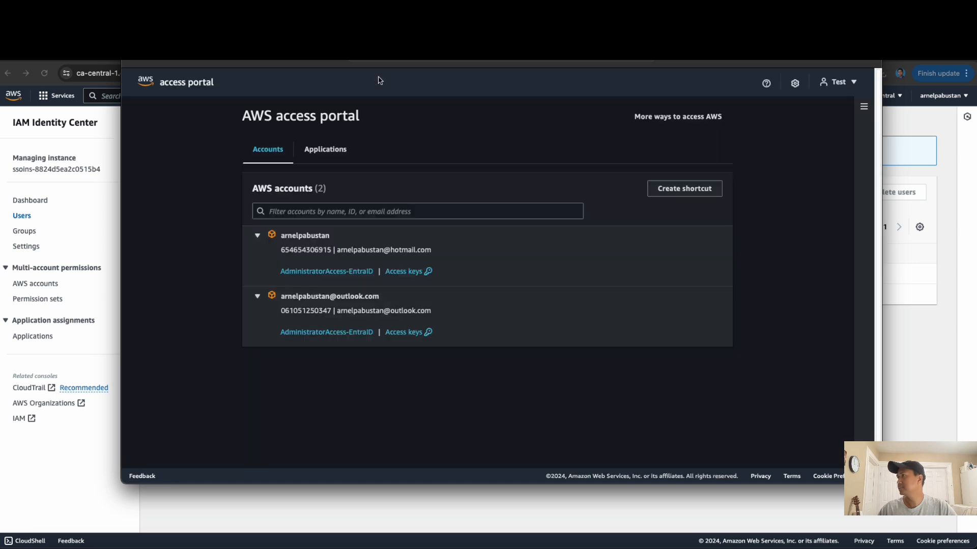
Step: Sign the Test Admin user out of the AWS access portal, sign in again, and sign out once more
click(838, 82)
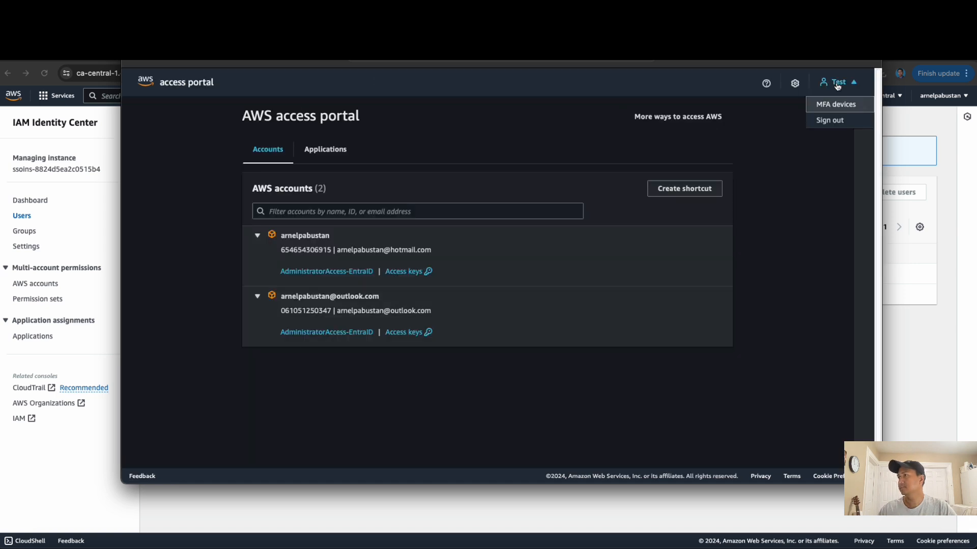
click(834, 120)
click(621, 225)
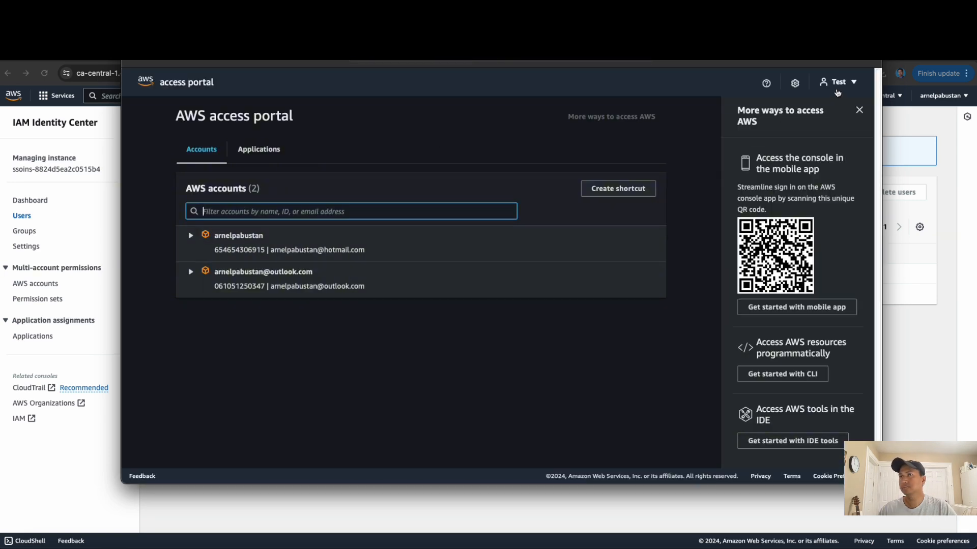
click(838, 83)
click(834, 120)
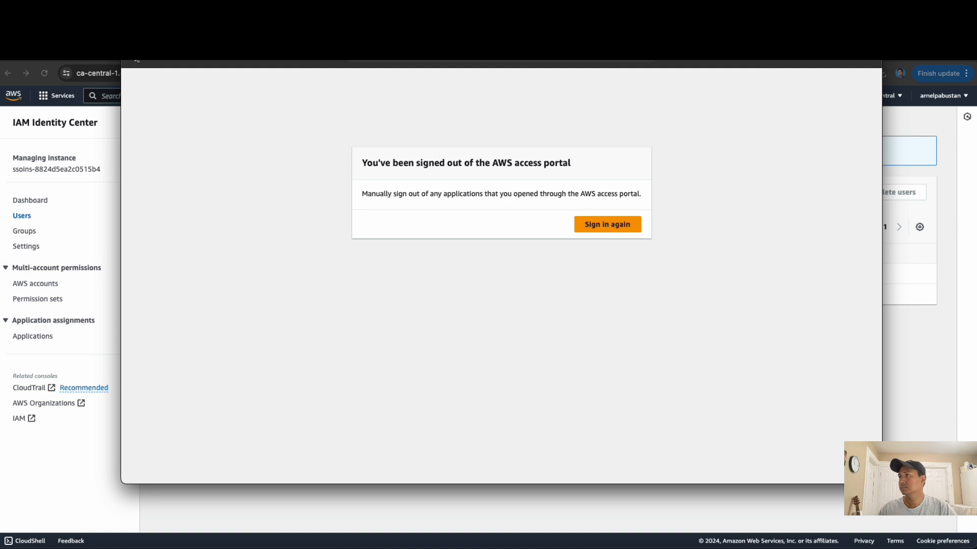
Step: Copy the AWS access portal URL from the IAM Identity Center dashboard
click(567, 55)
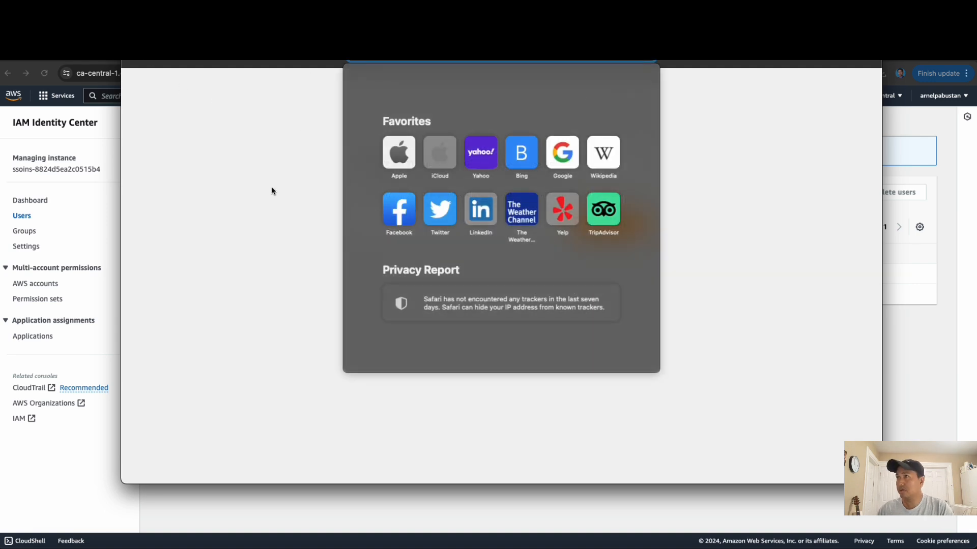
key(BackSpace)
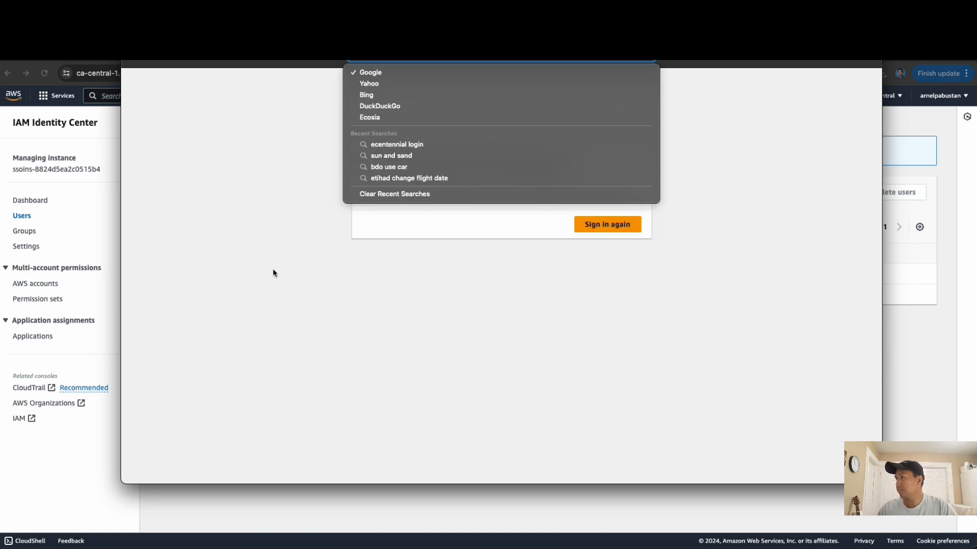
click(341, 516)
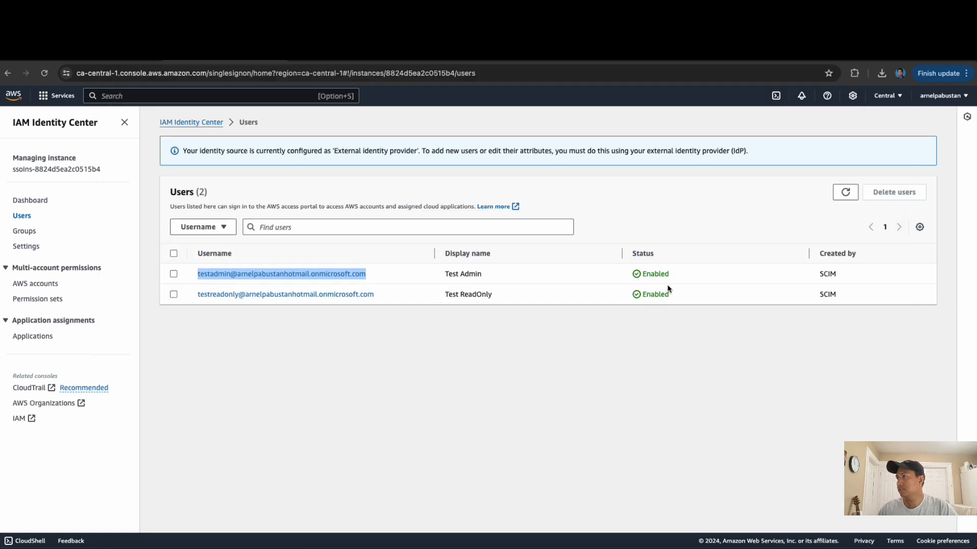
click(36, 200)
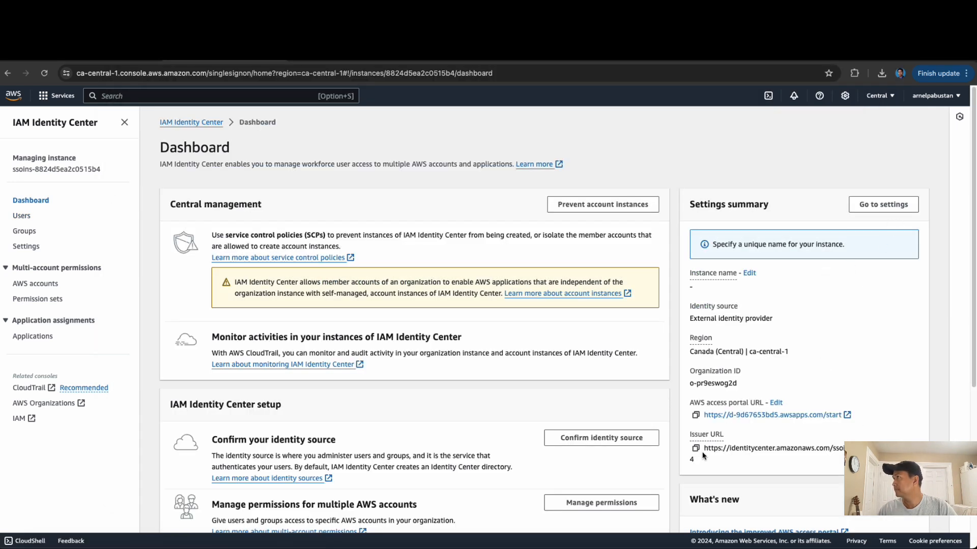
click(696, 417)
click(373, 52)
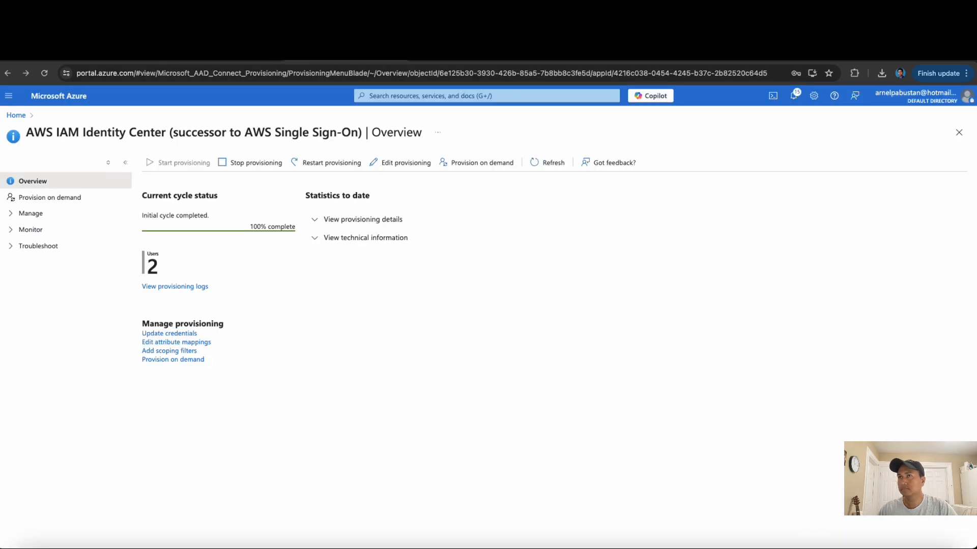
click(239, 52)
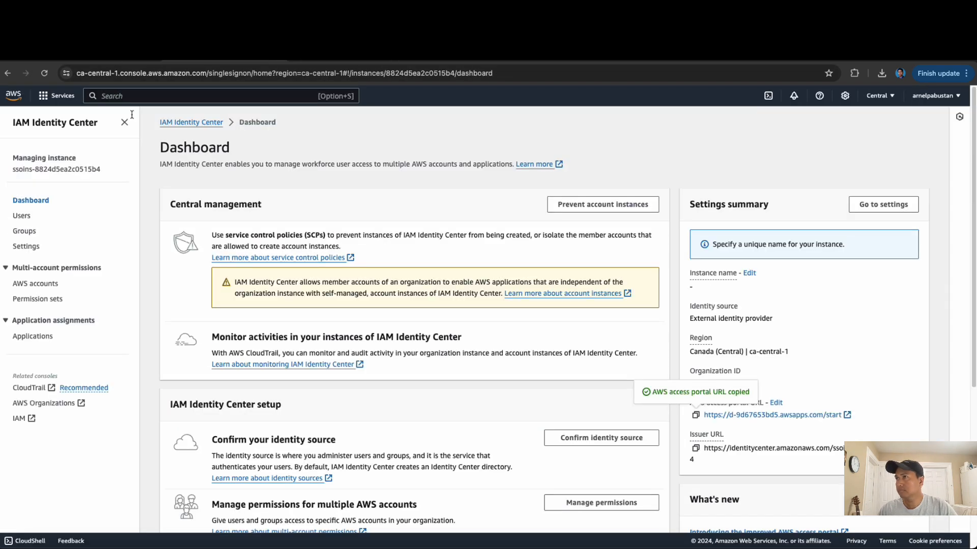
Step: Switch to Safari, reopen the AWS access portal and sign the Test Admin user out again
click(74, 548)
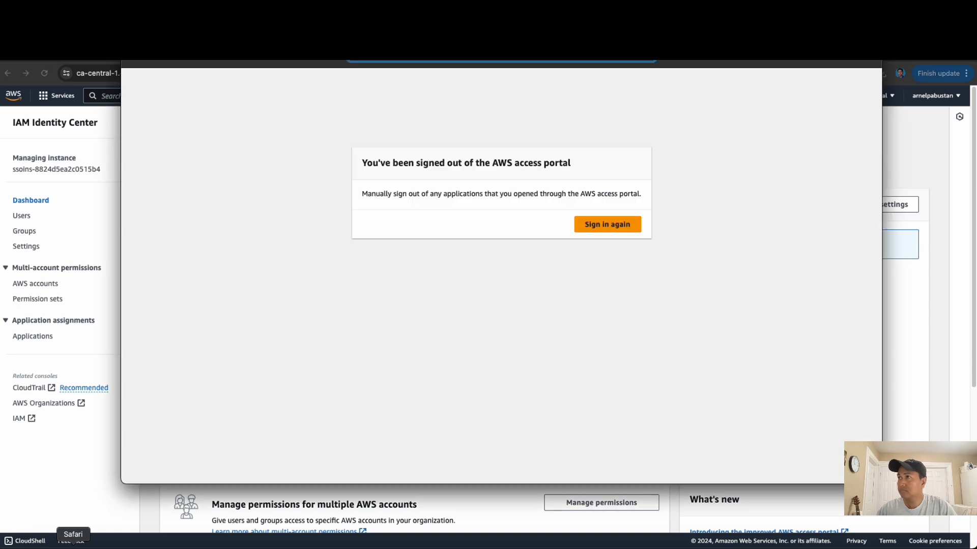
click(401, 64)
click(395, 138)
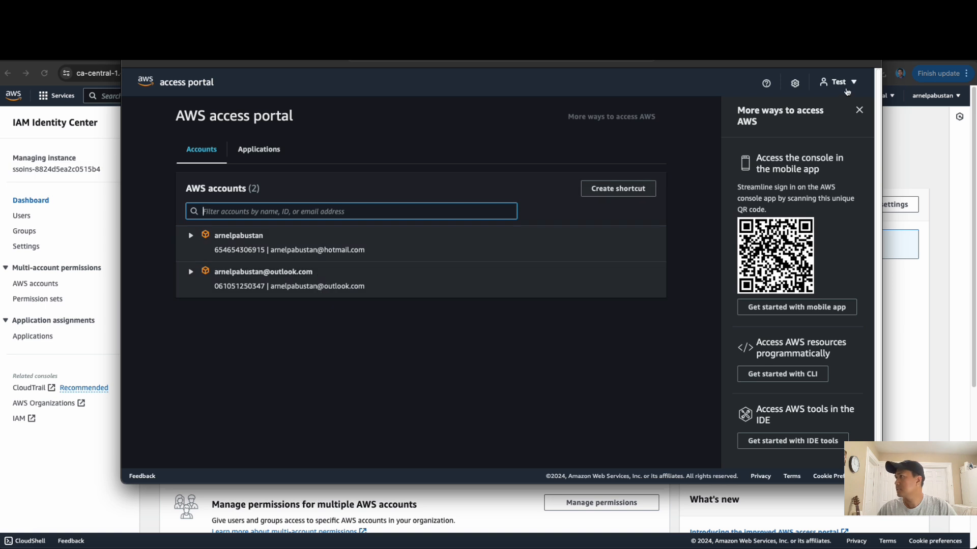
click(842, 87)
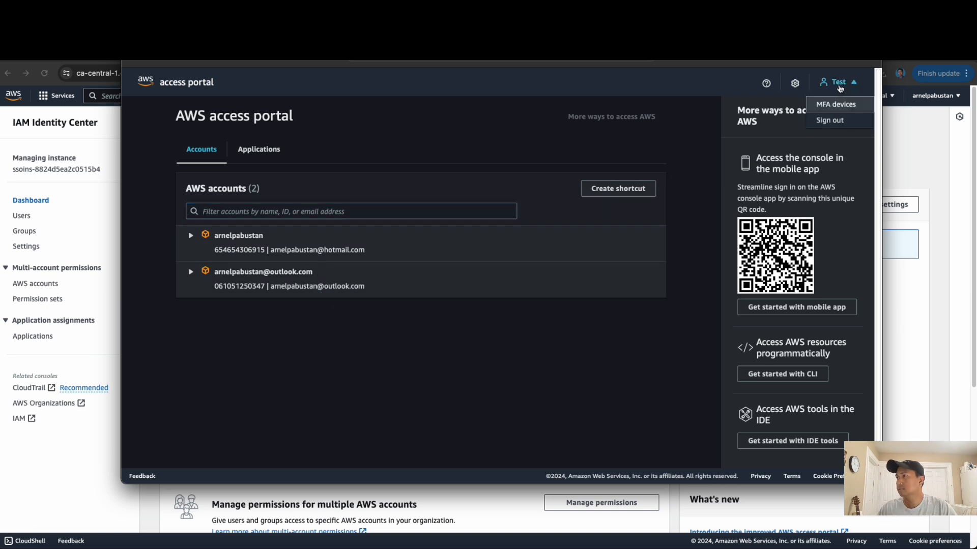
click(838, 122)
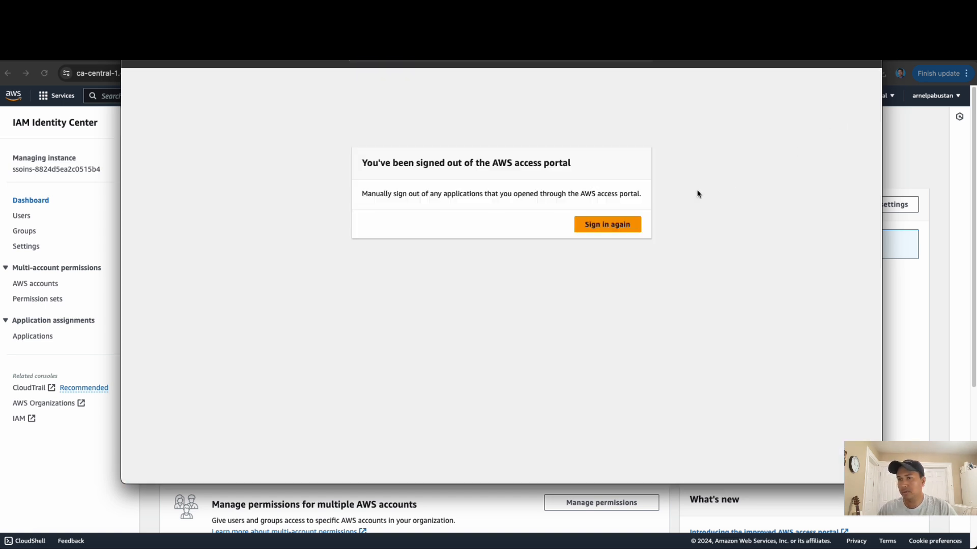
Step: Open the AWS access portal URL from the IAM Identity Center dashboard in an incognito Chrome window
click(51, 473)
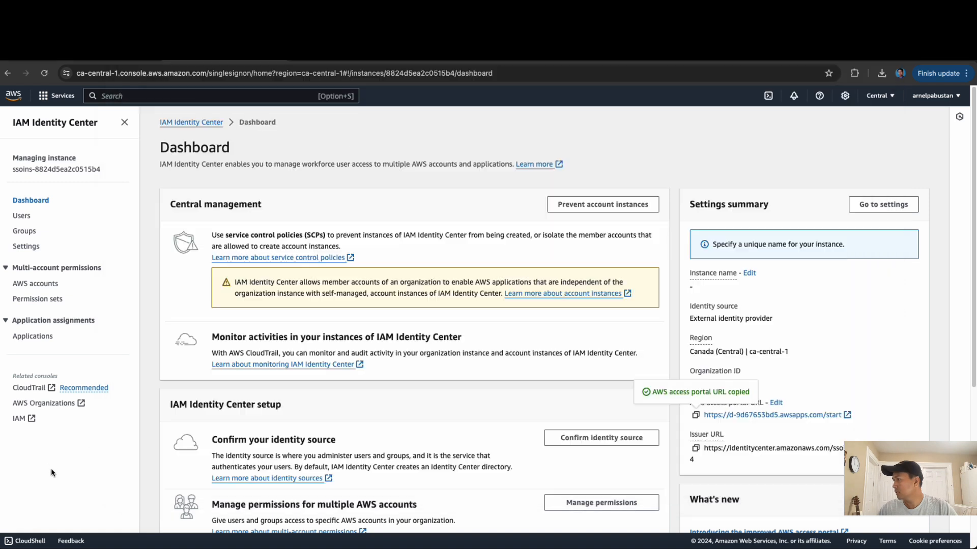
right_click(775, 418)
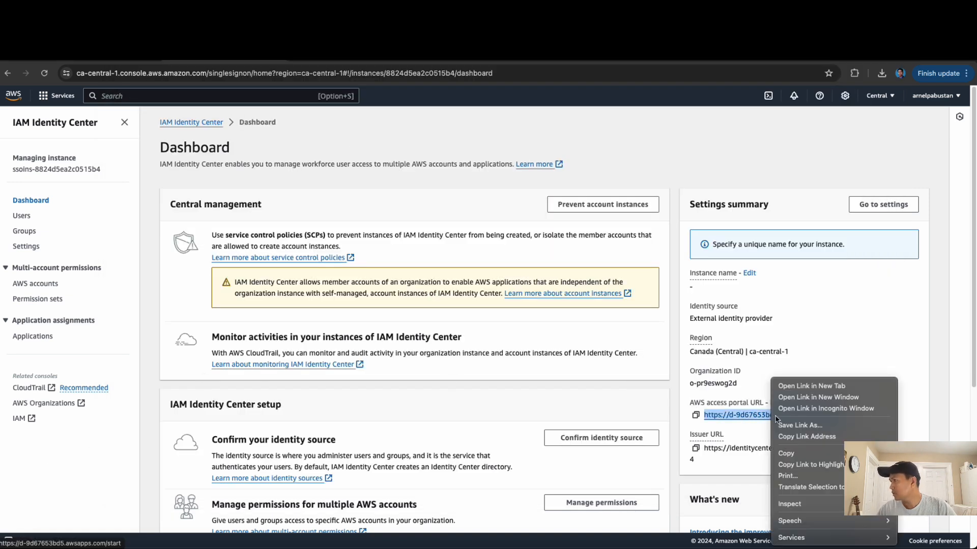
click(826, 409)
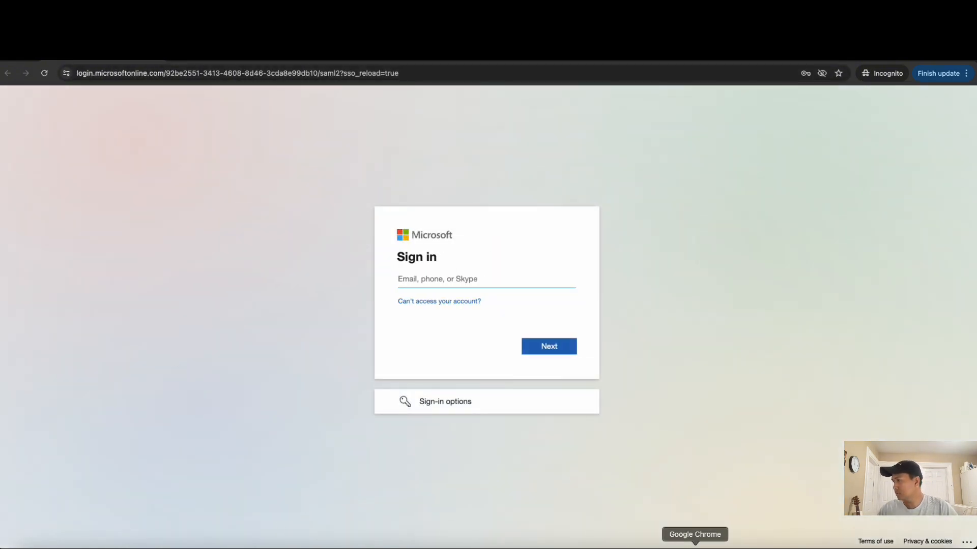
Step: Return to IAM Identity Center, list the users and copy the full username of the Test ReadOnly user
right_click(695, 546)
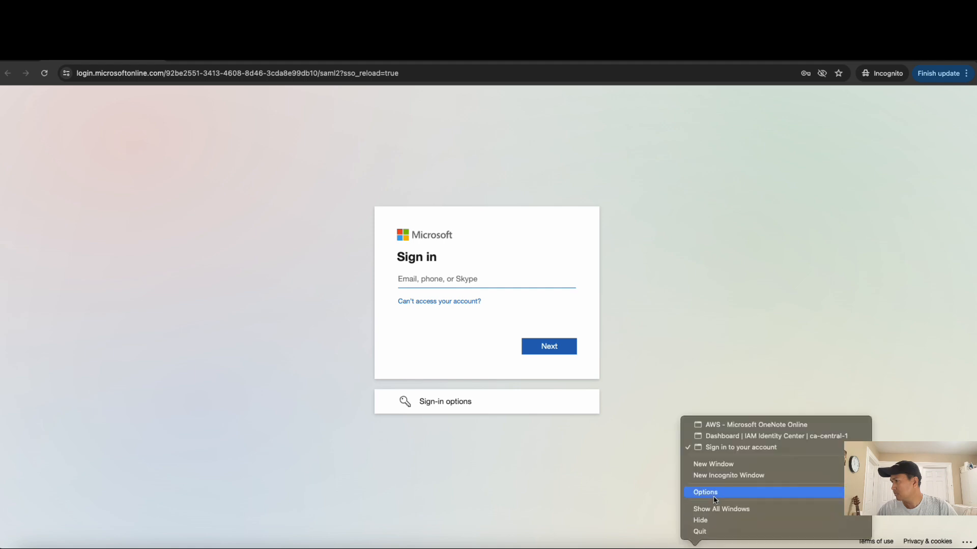
click(729, 437)
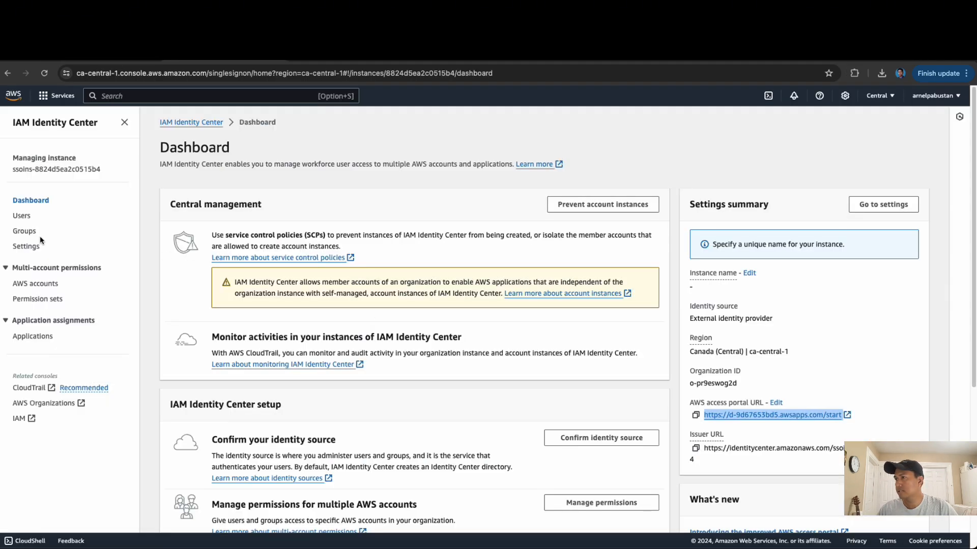
click(22, 216)
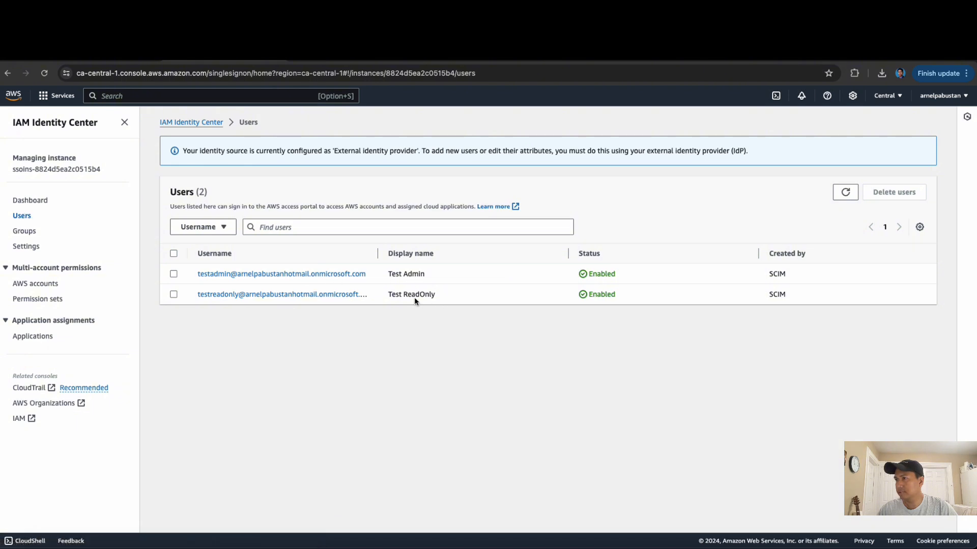
drag(378, 253, 416, 254)
drag(377, 293, 200, 296)
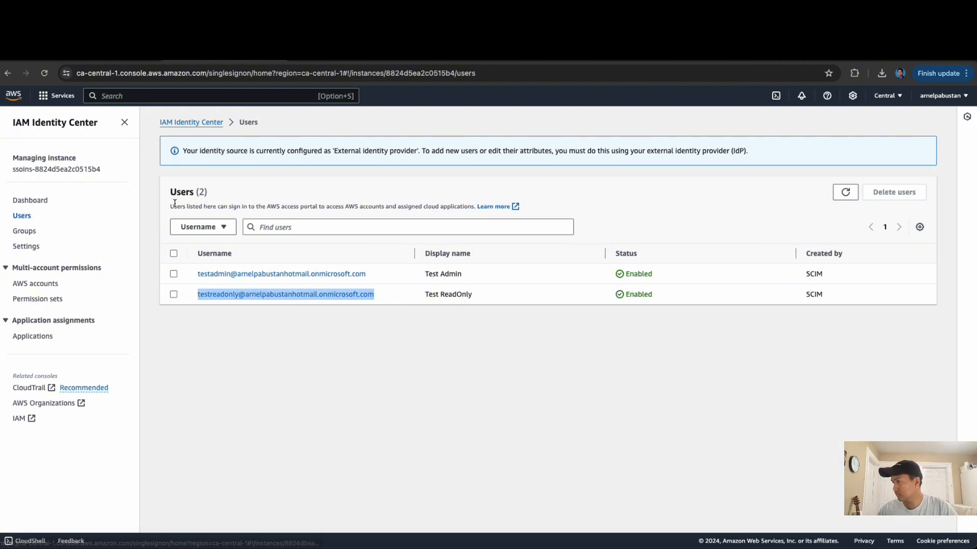
Step: Switch back to the incognito Microsoft sign-in window and submit the copied Test ReadOnly username
right_click(694, 543)
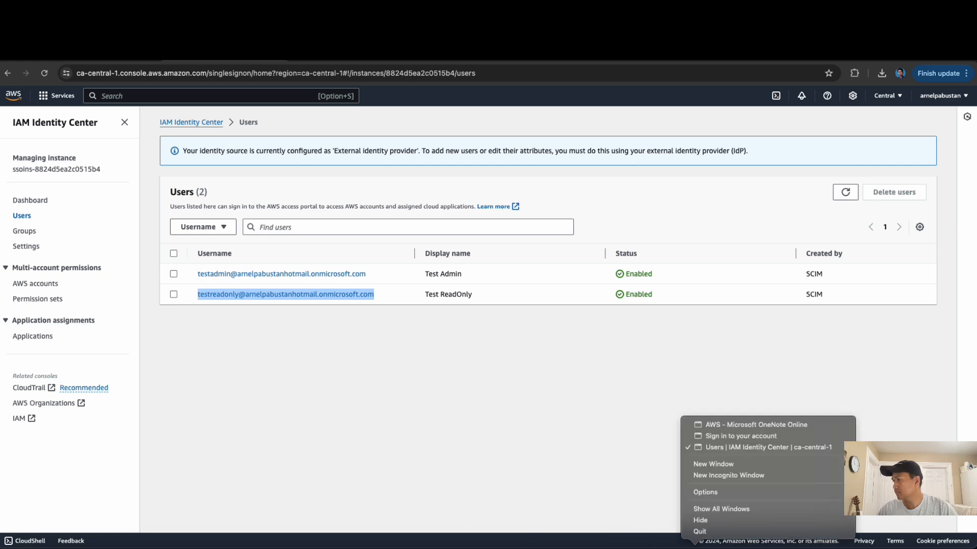
click(690, 391)
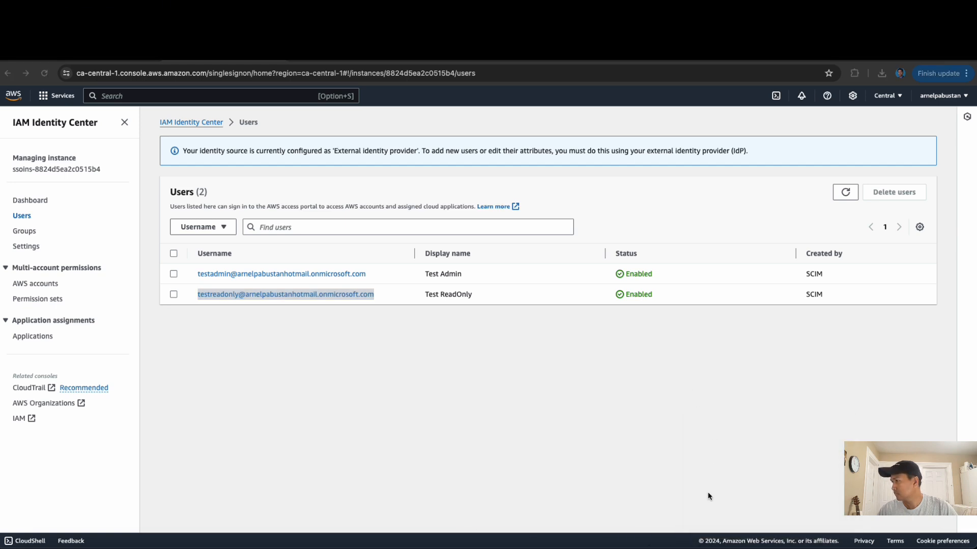
right_click(695, 543)
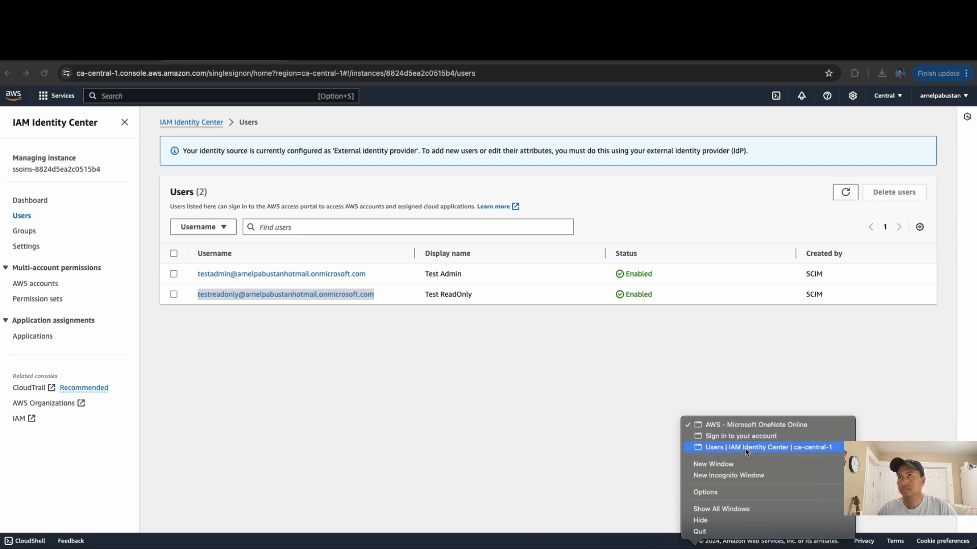
click(632, 472)
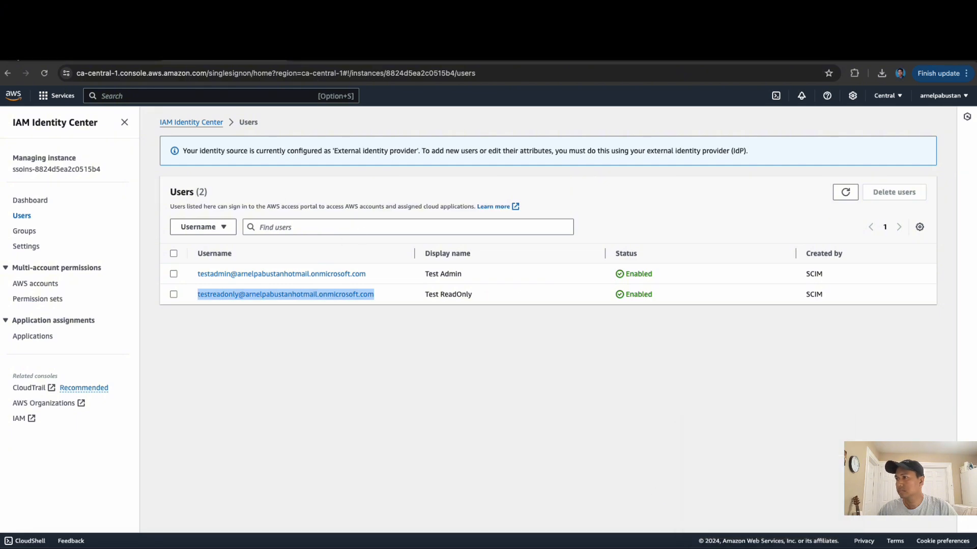
key(super+grave)
key(super+grave)
click(422, 280)
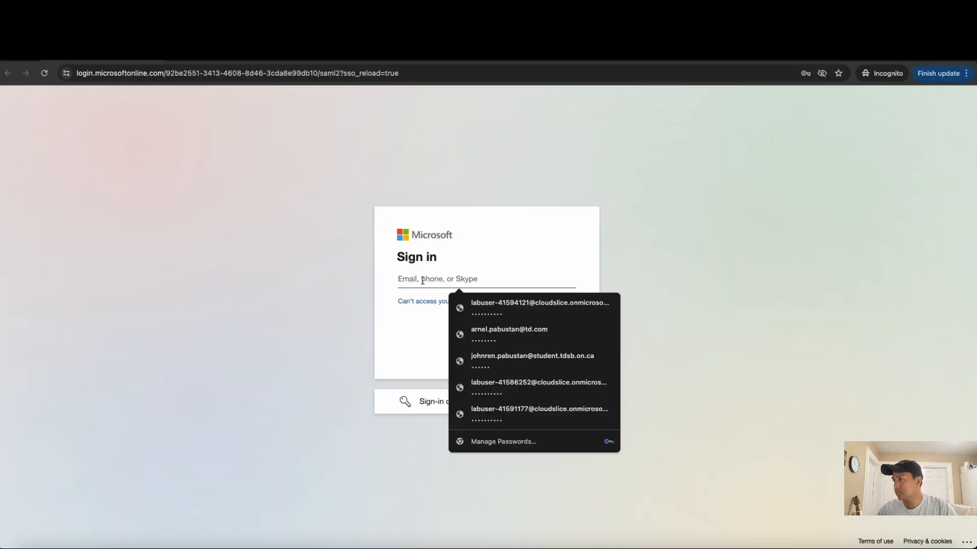
key(super+v)
click(551, 347)
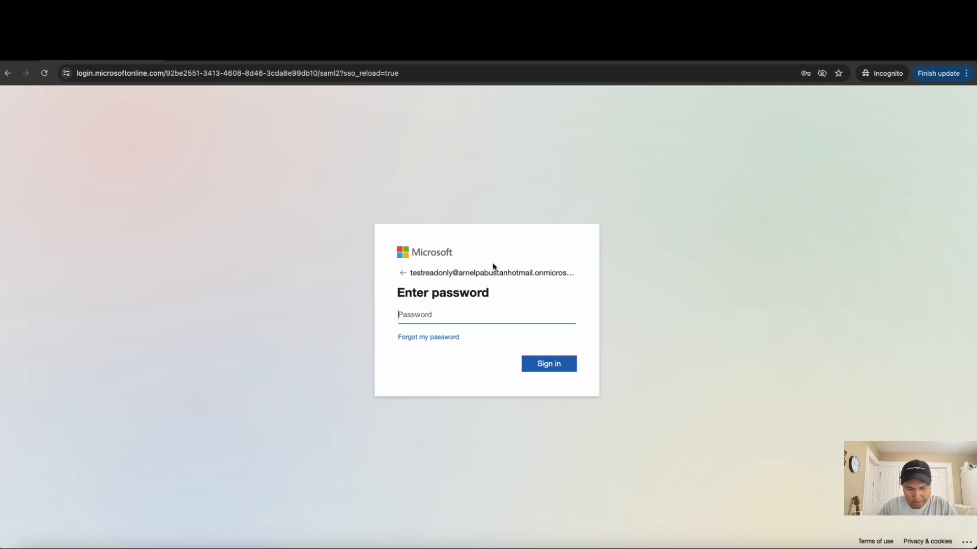
Step: Enter the Test ReadOnly account password and complete the sign-in to the AWS access portal
text(••)
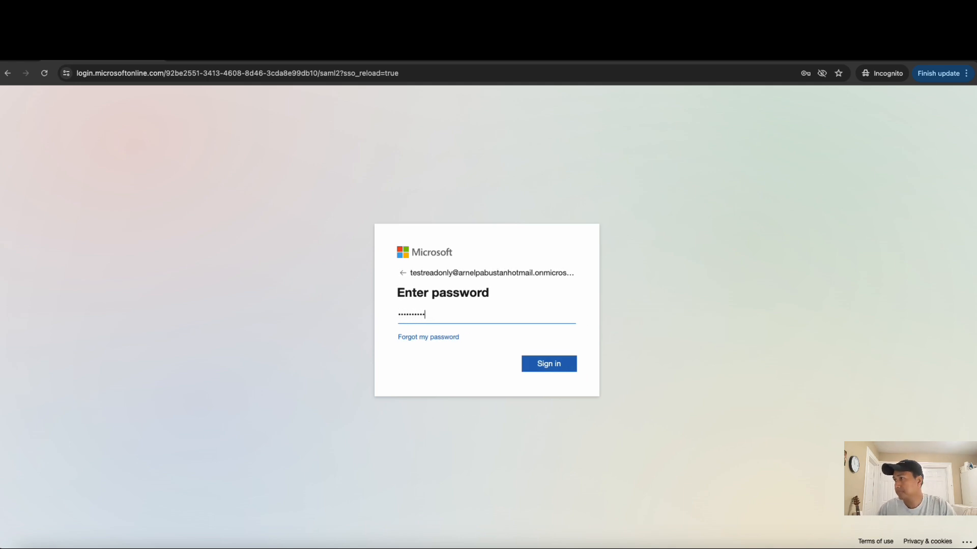
click(540, 363)
click(494, 377)
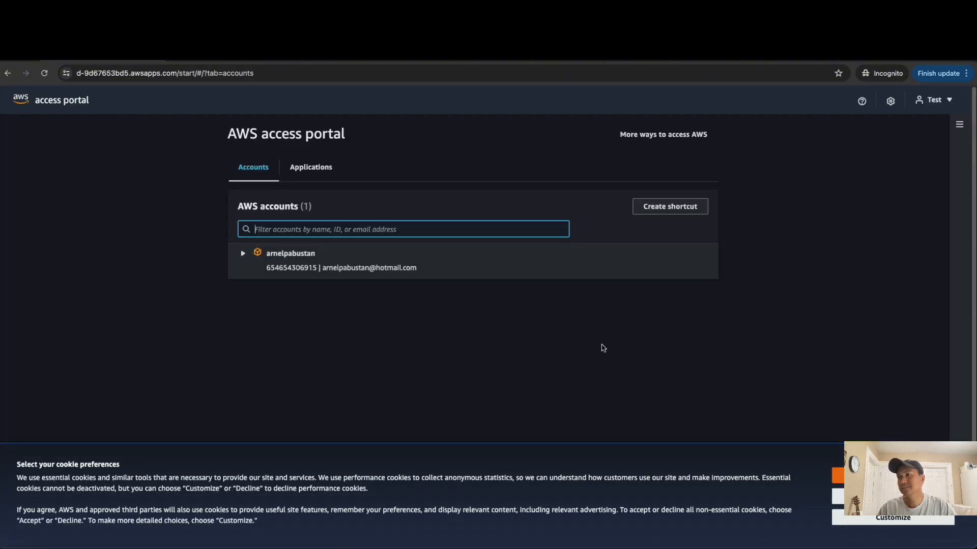
Step: Accept the portal's cookies, open the listed account's console with ReadOnlyAccess-EntraID and search for vpc to open the VPC service
click(885, 475)
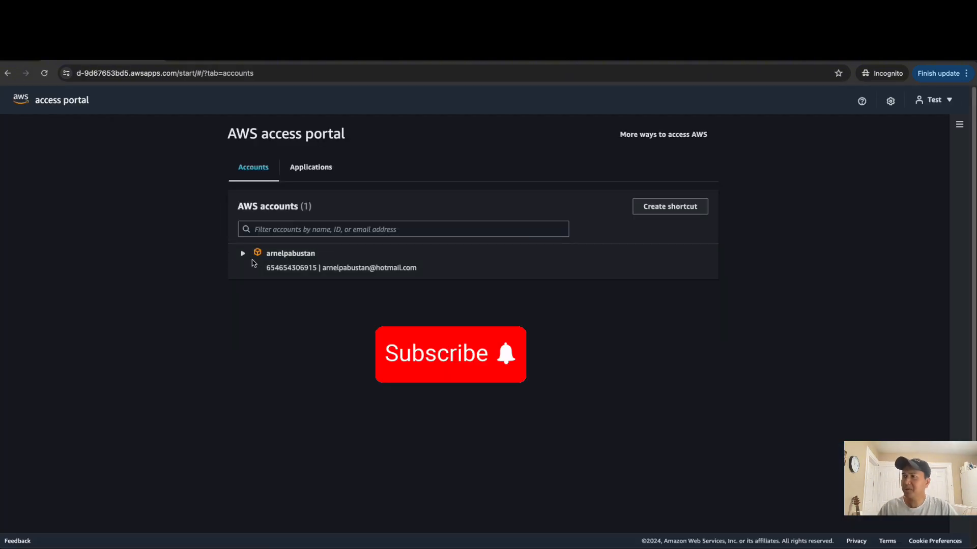
click(243, 253)
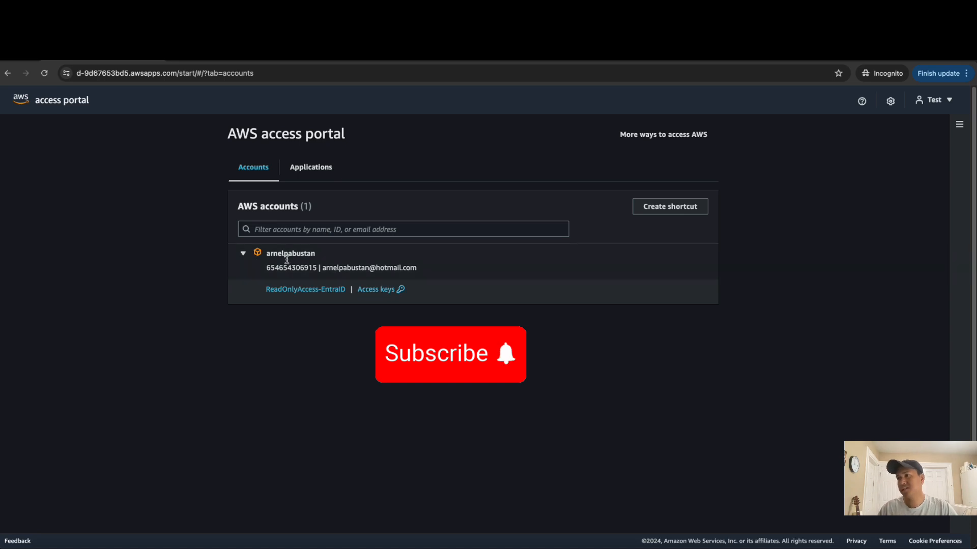
click(303, 290)
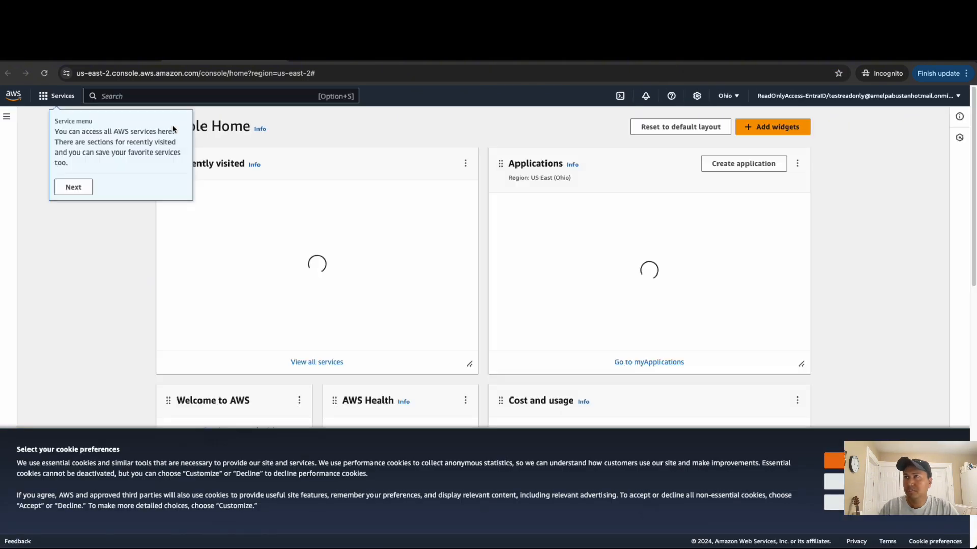
text(vpc)
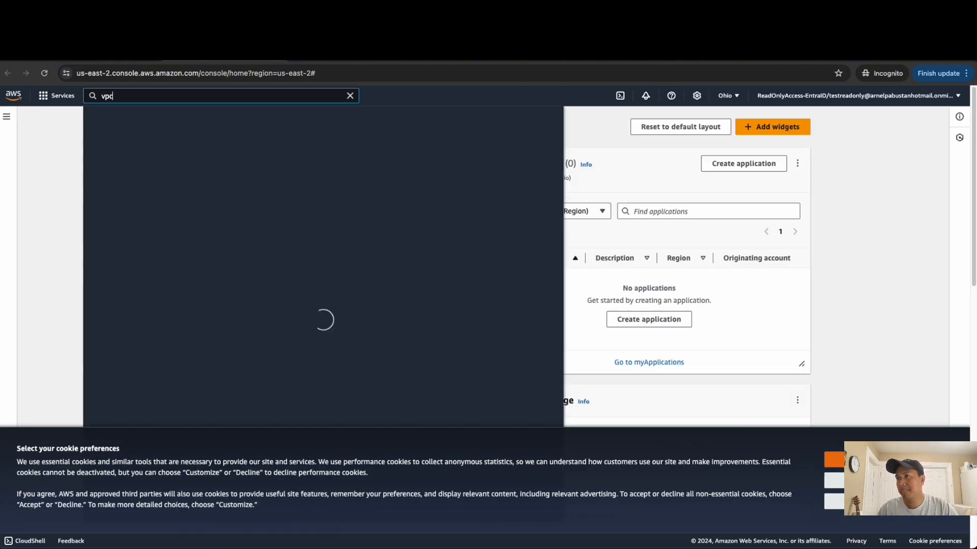
click(248, 175)
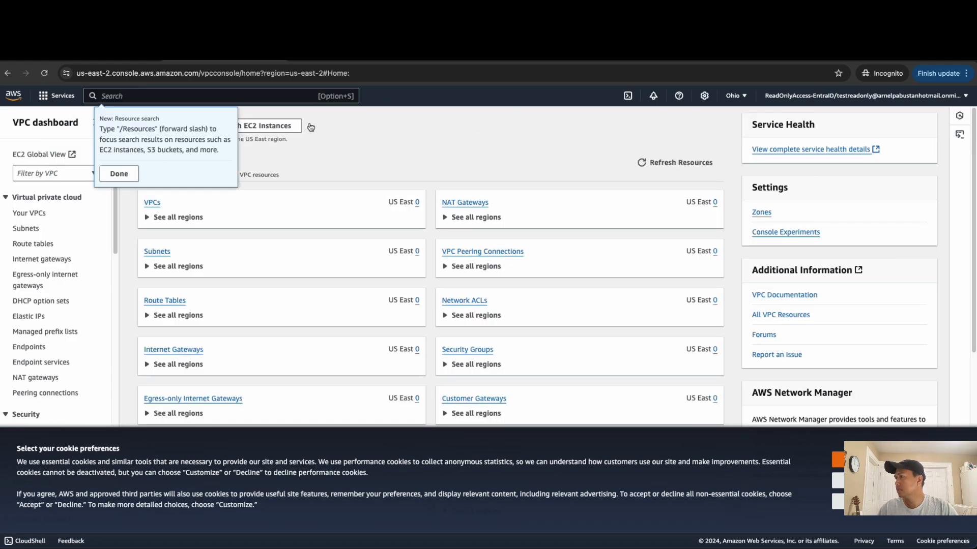
Step: Switch the console region to Canada (Central), list the account's VPCs and accept the cookies
click(735, 95)
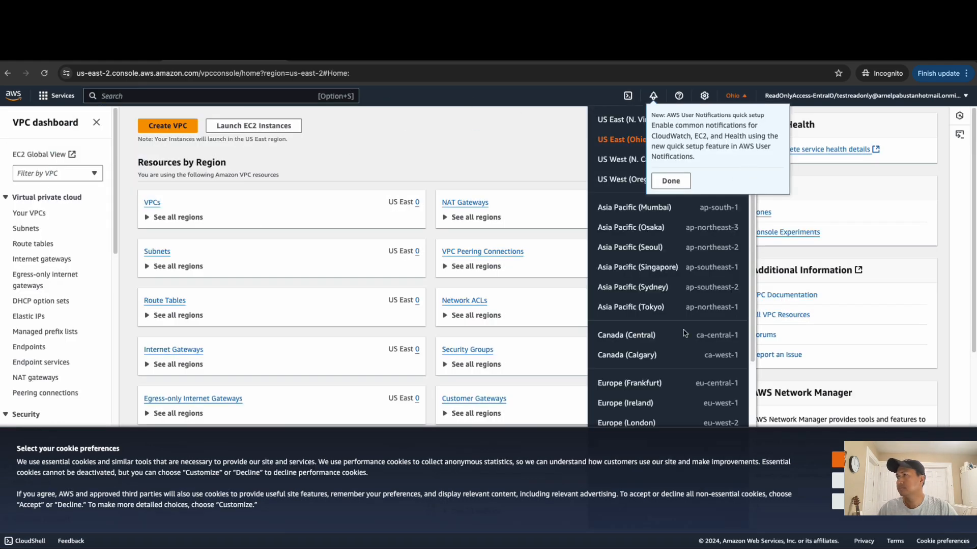
click(655, 337)
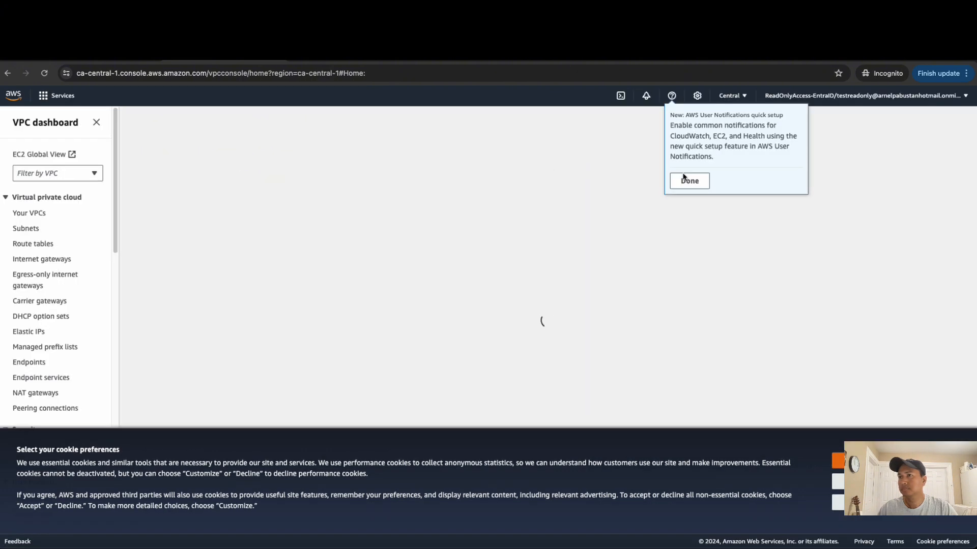
click(688, 180)
click(153, 203)
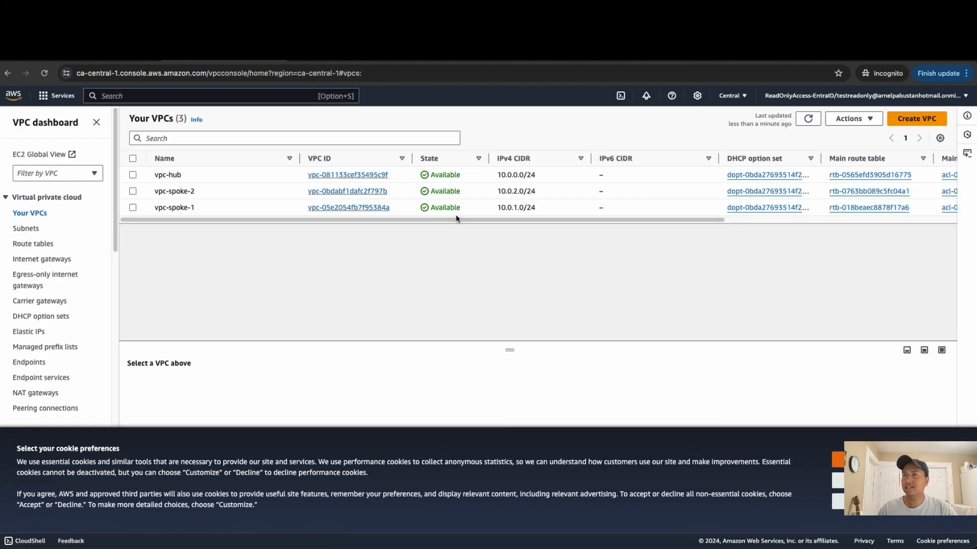
click(838, 460)
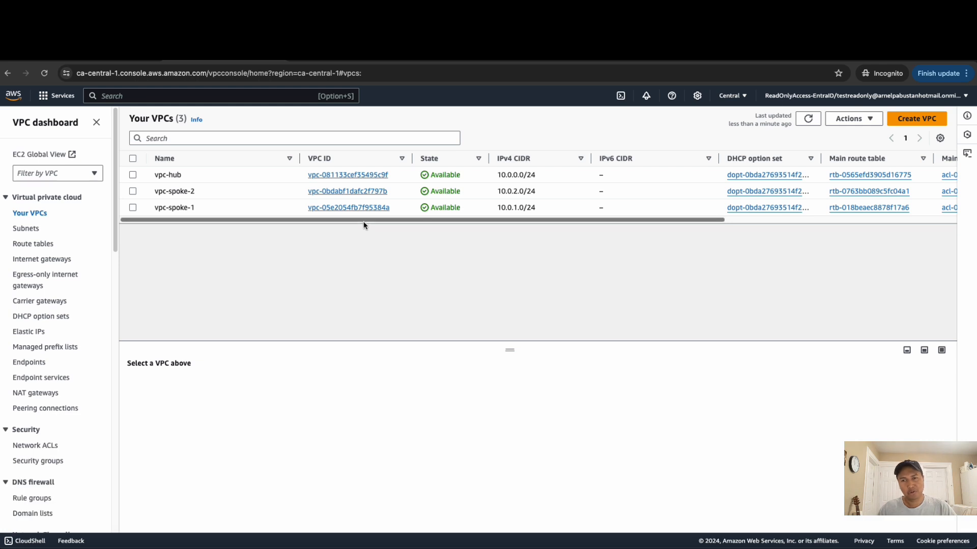